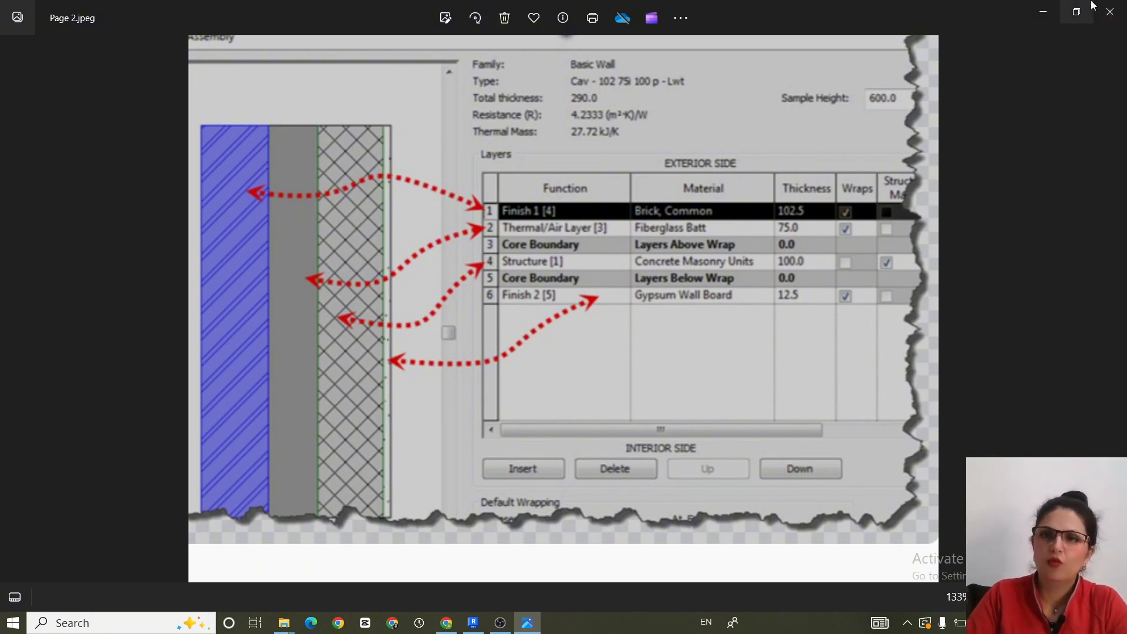
- Close the wall layer image, switch to Revit and review the project's unit formats
{"action": "left_click", "coordinate": [1119, 13]}
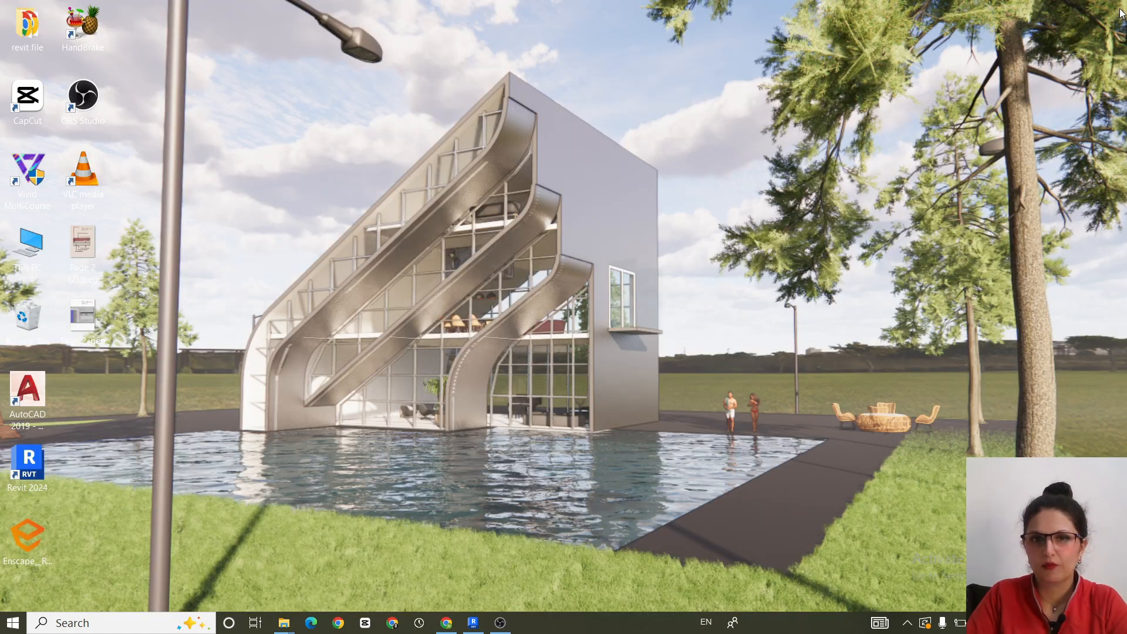
{"action": "left_click", "coordinate": [475, 624]}
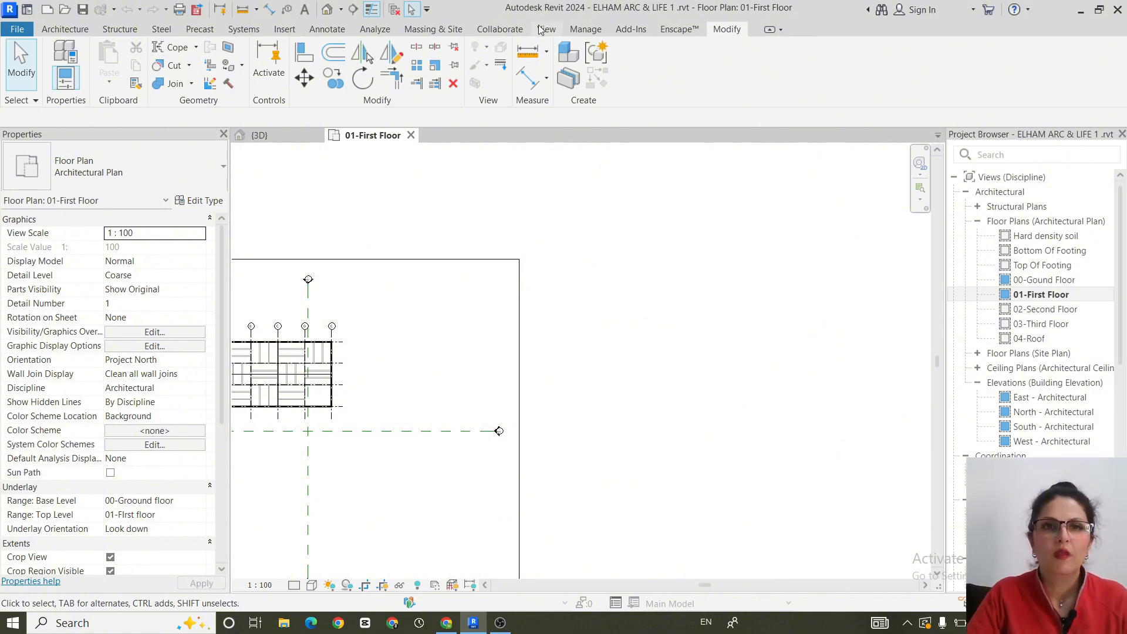
{"action": "left_click", "coordinate": [578, 31]}
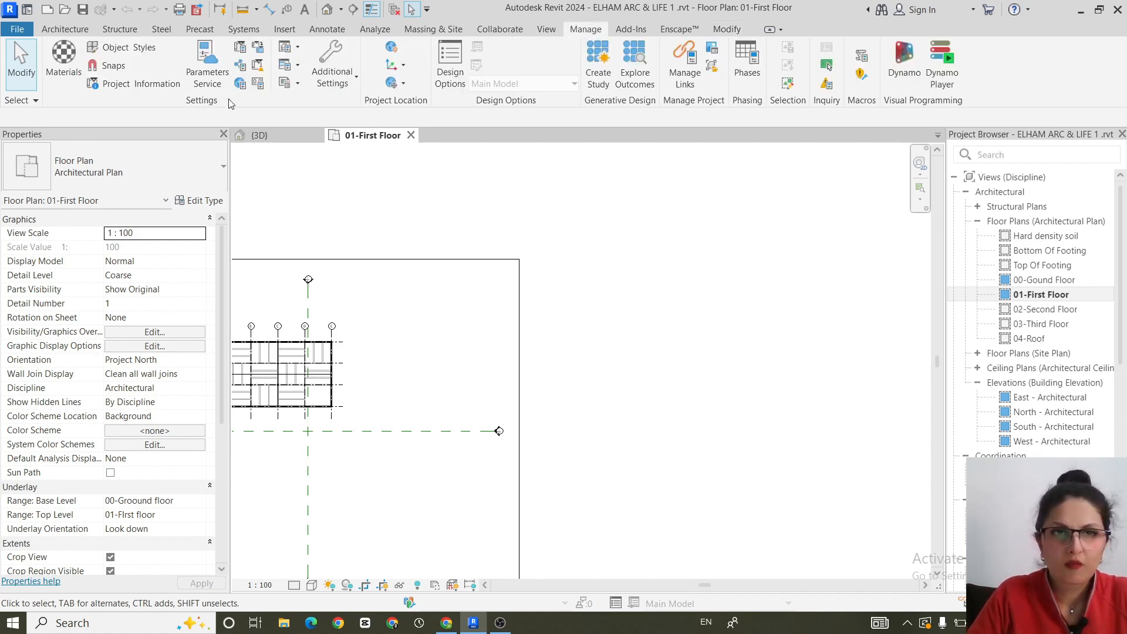
{"action": "left_click", "coordinate": [261, 87]}
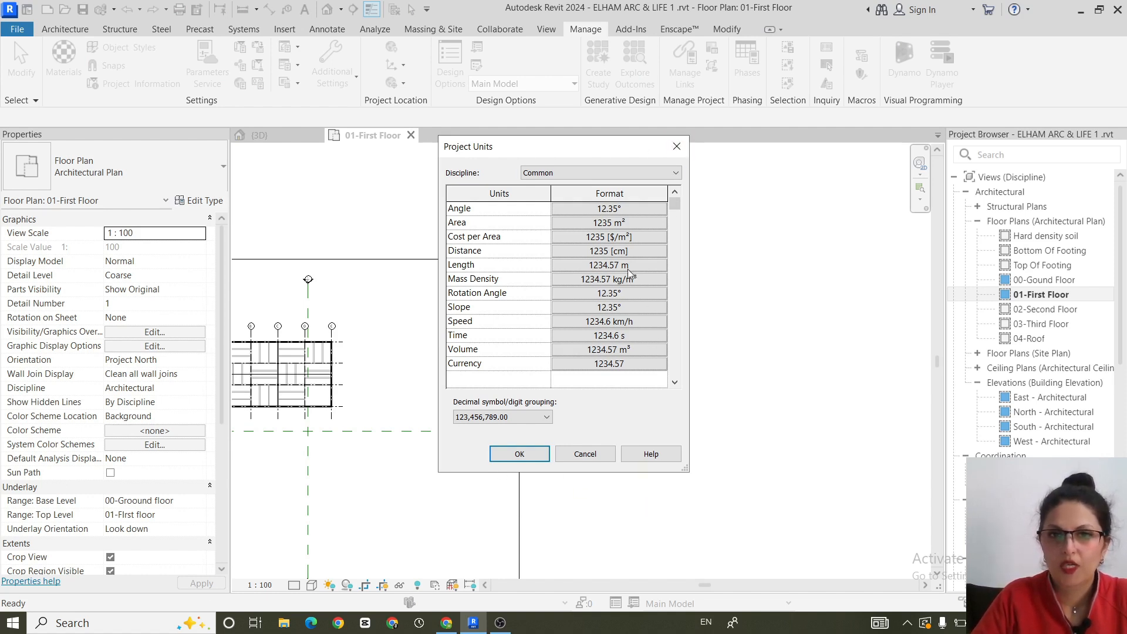
{"action": "left_click", "coordinate": [518, 455]}
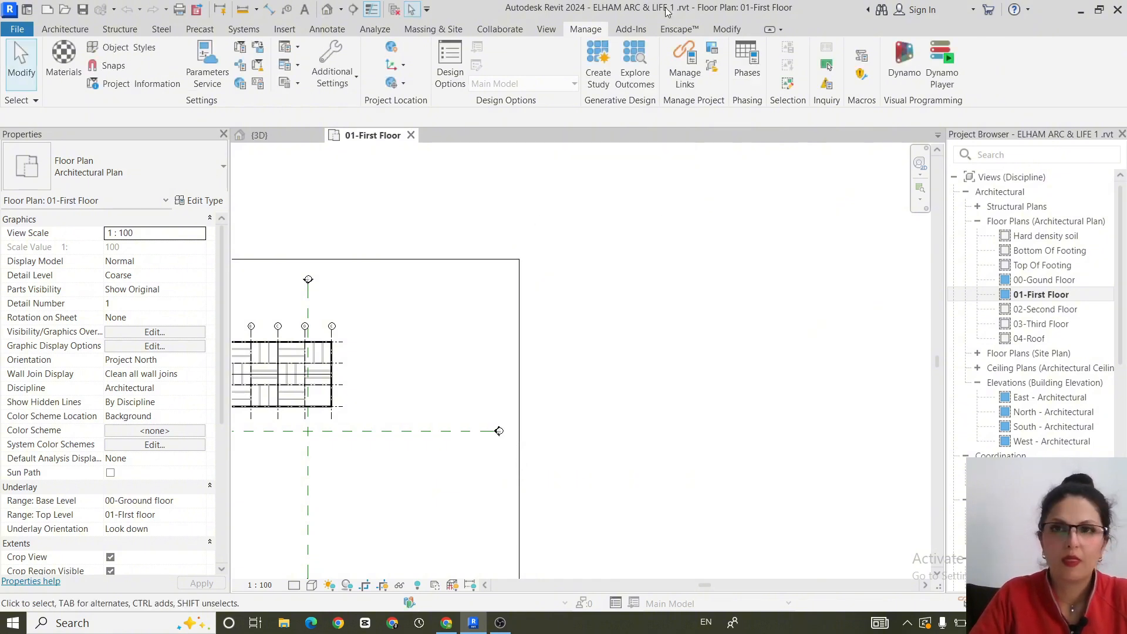
- Draw one horizontal architectural wall of type Generic - 300mm in the empty area east of the floor plan's crop boundary
{"action": "left_click", "coordinate": [65, 29]}
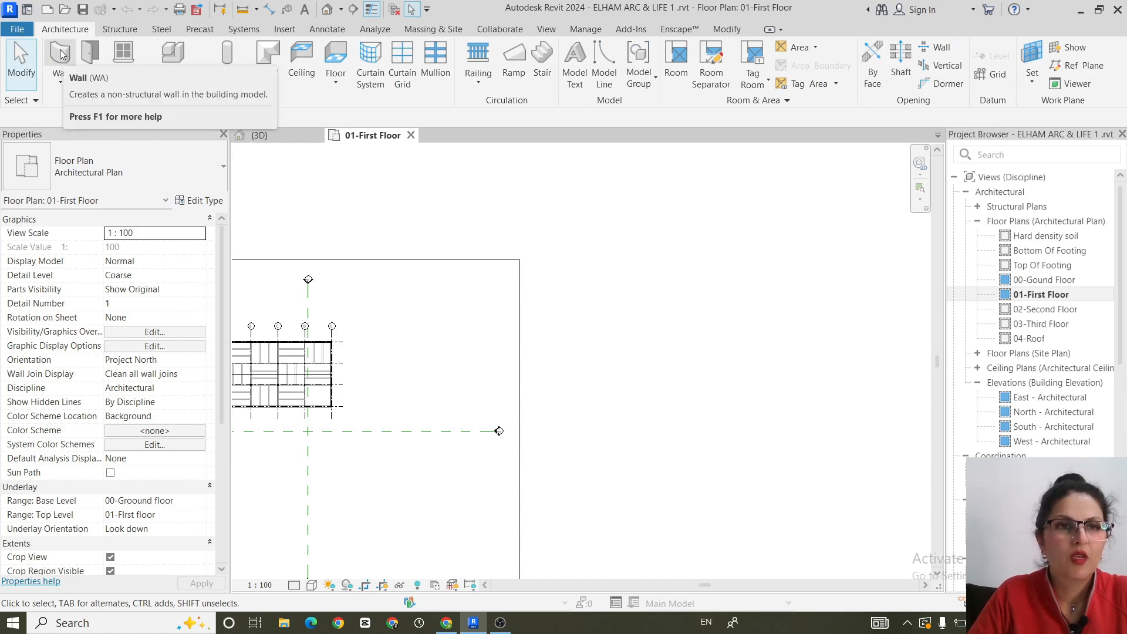
{"action": "left_click", "coordinate": [60, 55]}
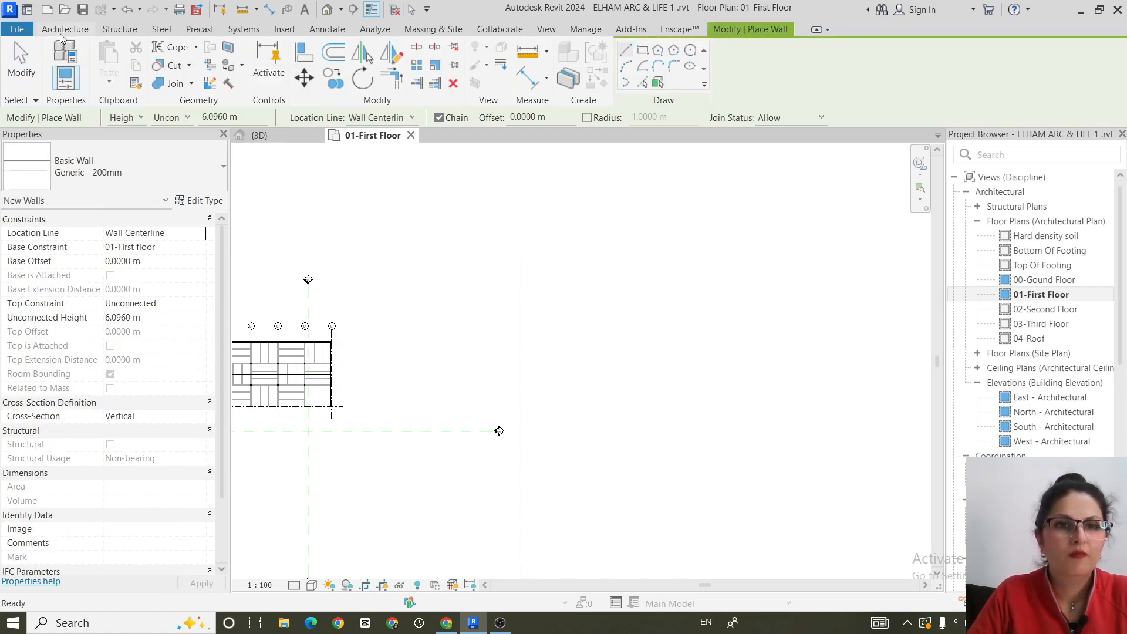
{"action": "key", "text": "Escape"}
{"action": "left_click", "coordinate": [61, 82]}
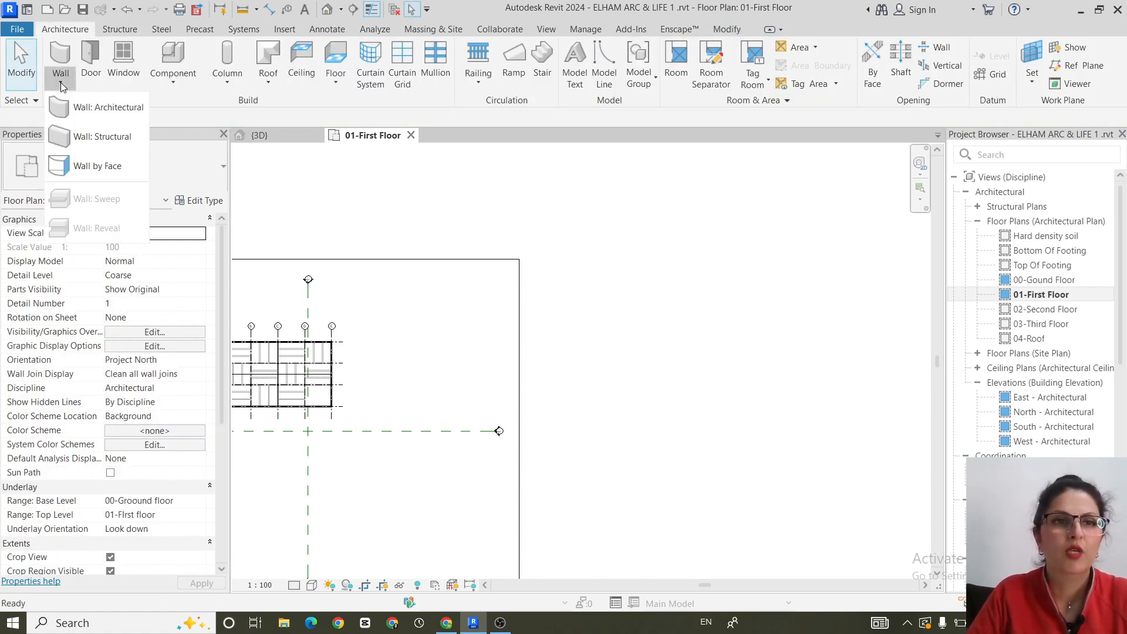
{"action": "left_click", "coordinate": [89, 107]}
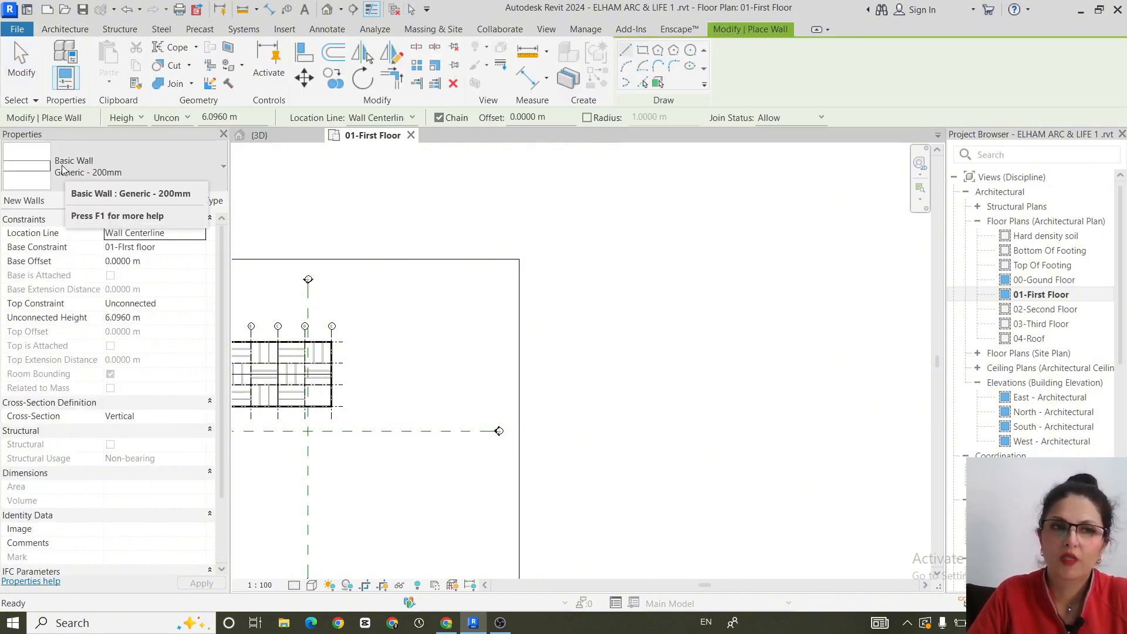
{"action": "left_click", "coordinate": [65, 170]}
{"action": "left_click", "coordinate": [62, 314]}
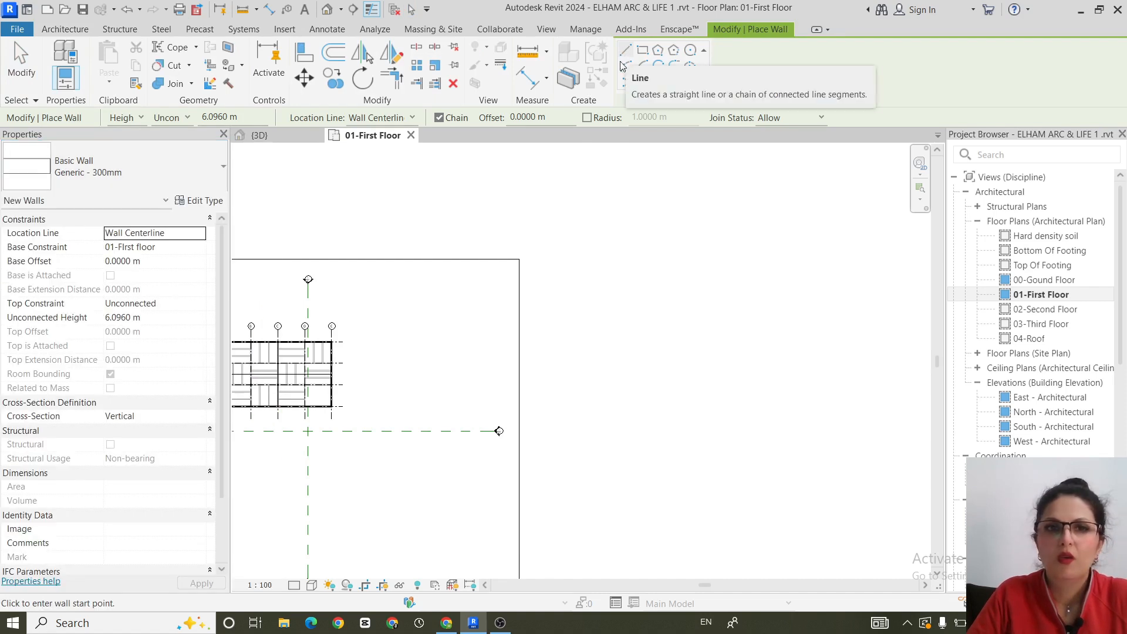
{"action": "left_click", "coordinate": [607, 276]}
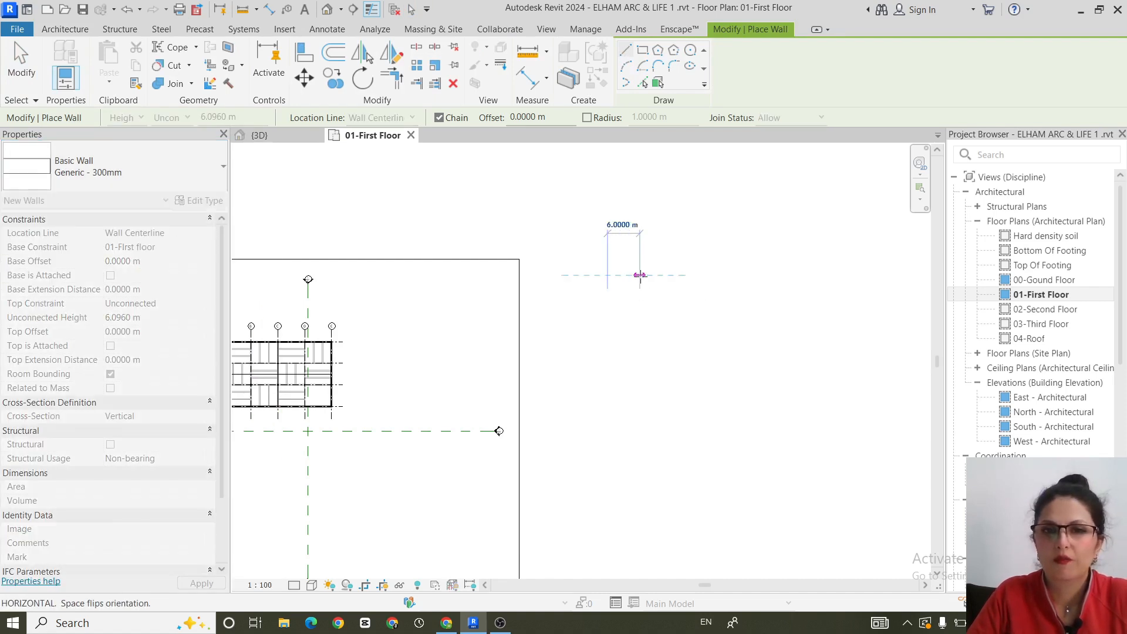
{"action": "left_click", "coordinate": [754, 275]}
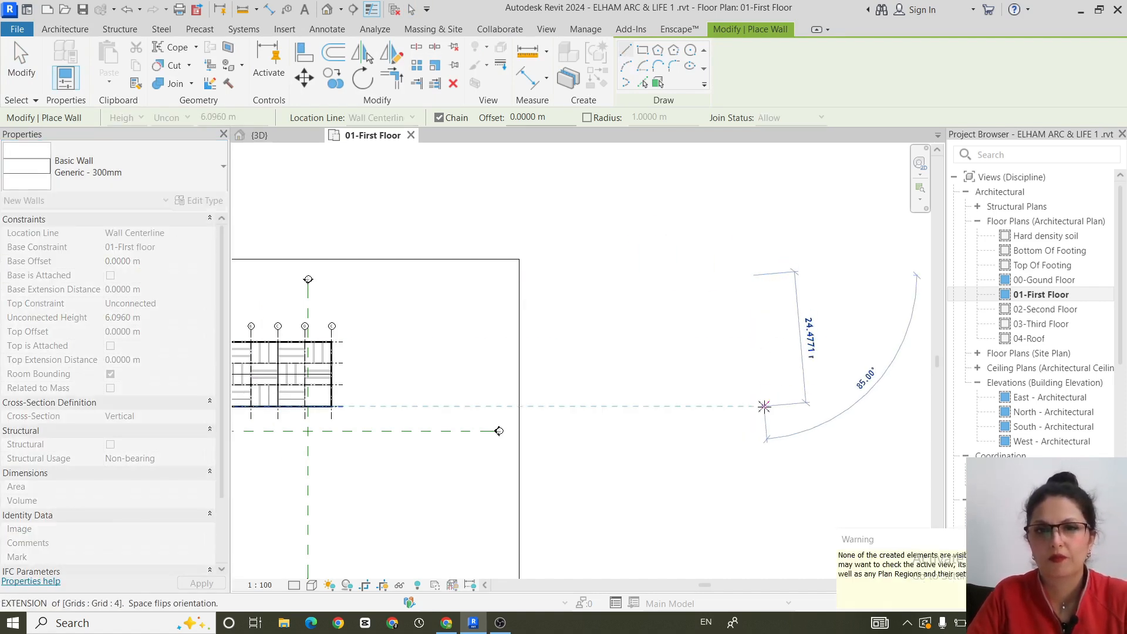
{"action": "key", "text": "Escape"}
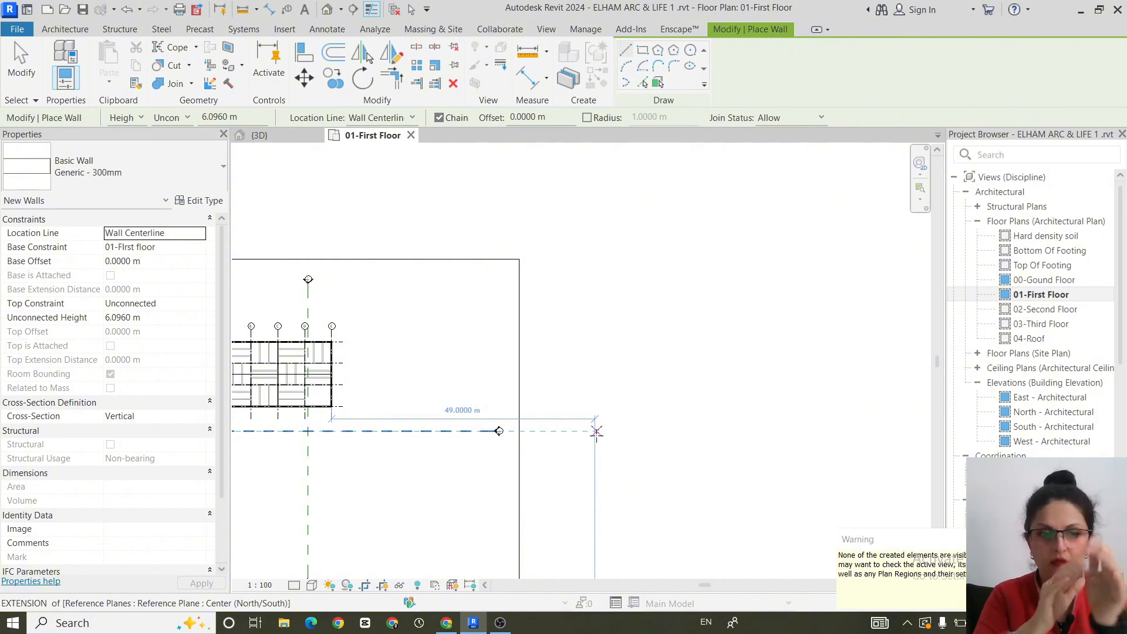
{"action": "key", "text": "Escape"}
{"action": "key", "text": "Escape"}
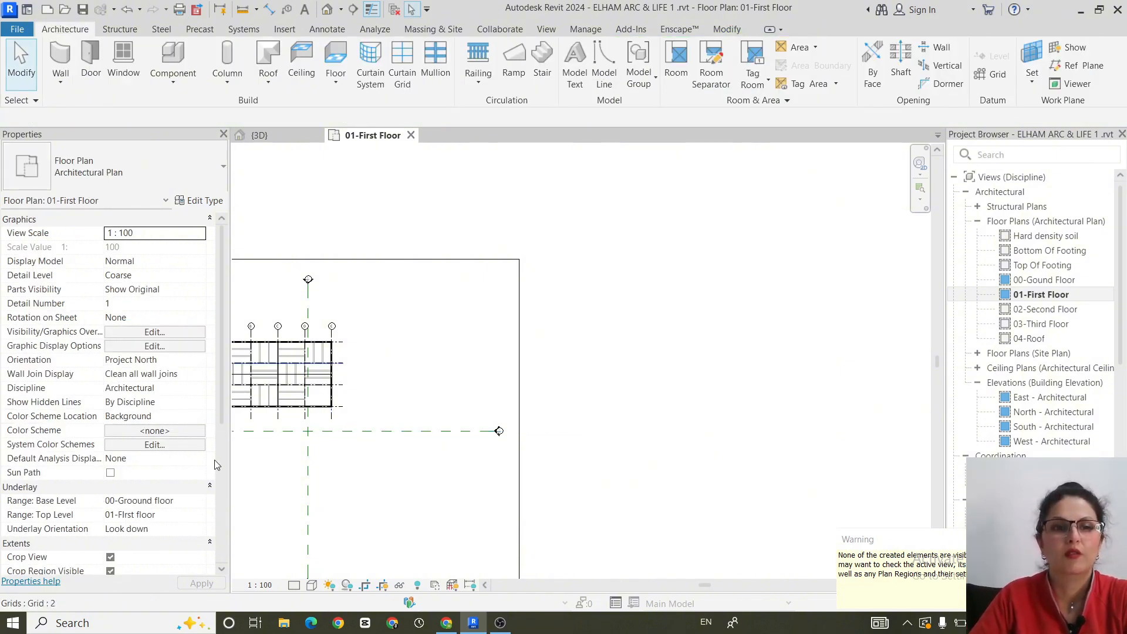
- Extend the floor plan's crop region east past the new wall and raise its north edge, and undo both changes
{"action": "scroll", "coordinate": [202, 455], "scroll_direction": "down", "scroll_amount": 1}
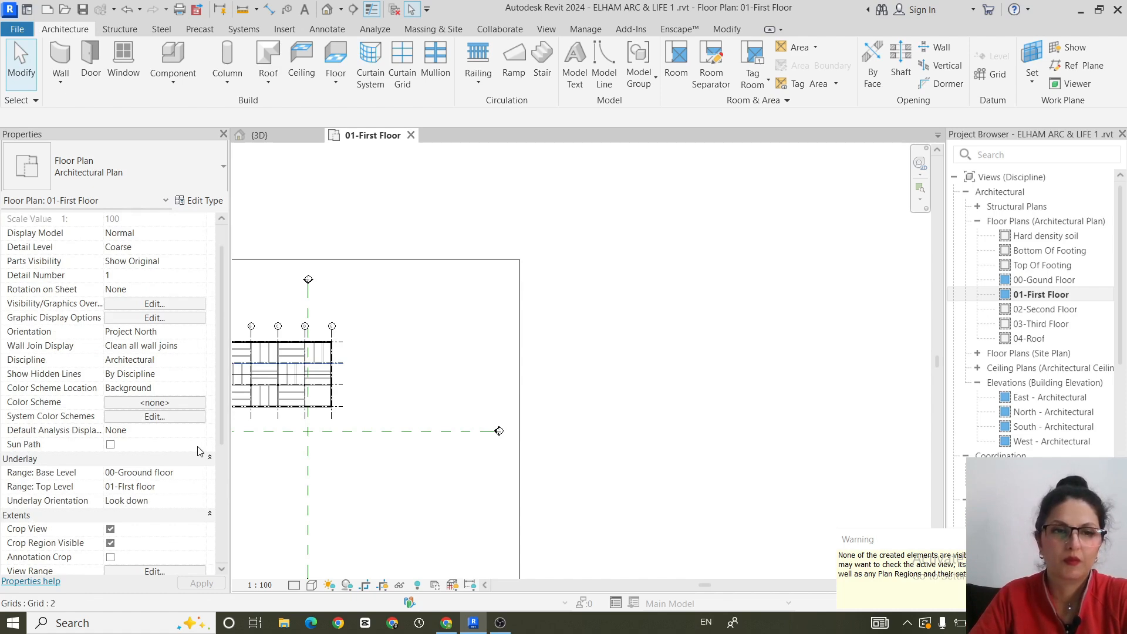
{"action": "scroll", "coordinate": [150, 316], "scroll_direction": "down", "scroll_amount": 4}
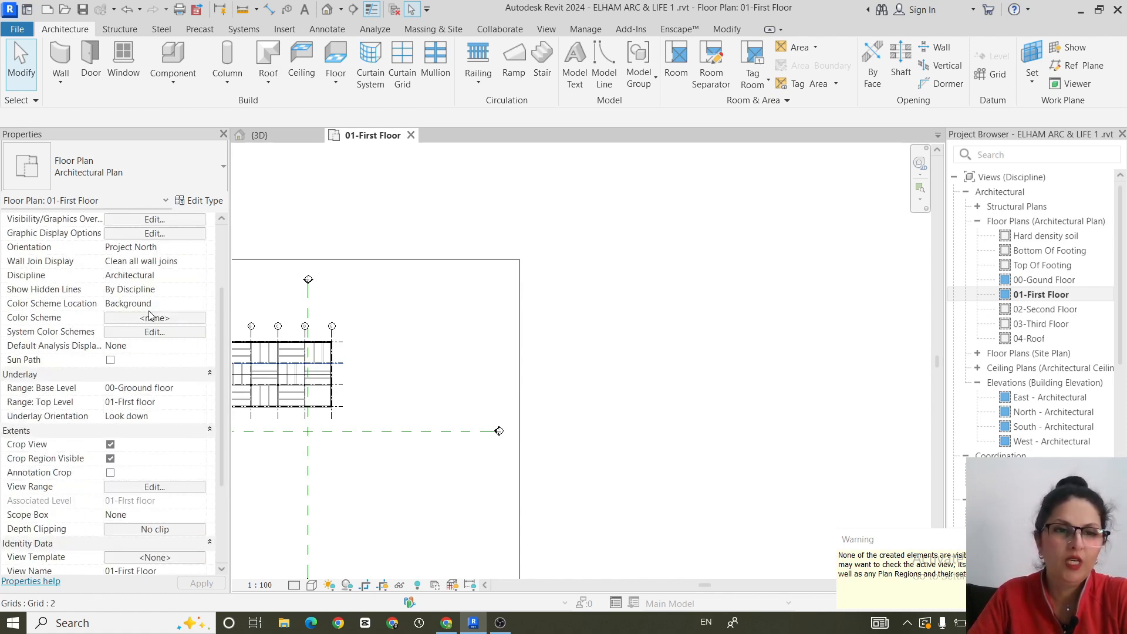
{"action": "scroll", "coordinate": [150, 316], "scroll_direction": "down", "scroll_amount": 1}
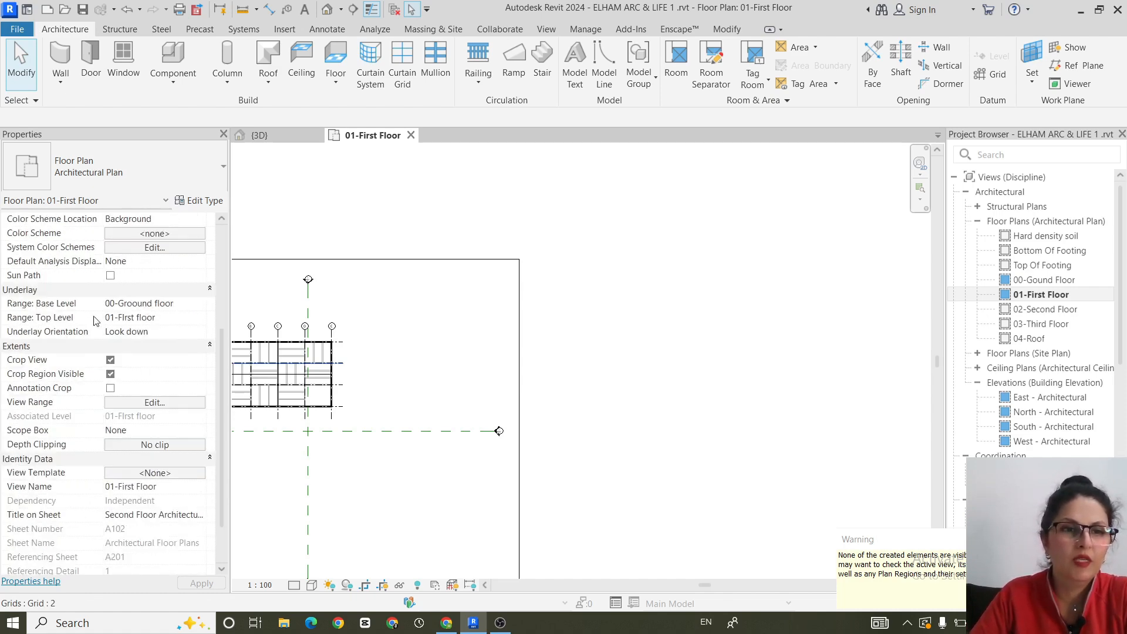
{"action": "scroll", "coordinate": [41, 351], "scroll_direction": "down", "scroll_amount": 1}
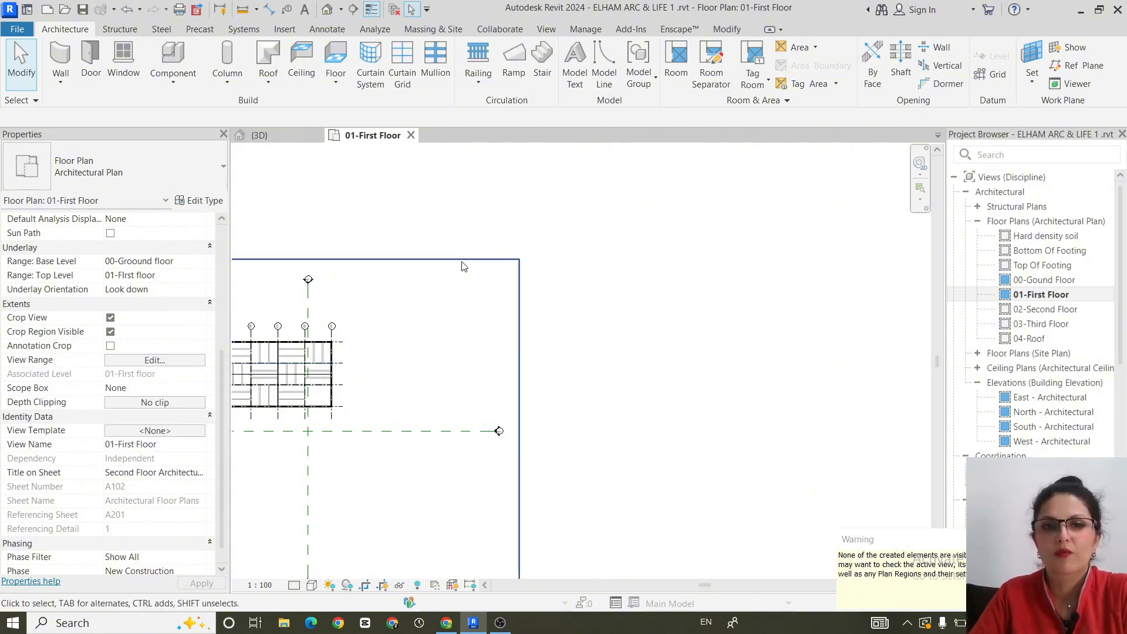
{"action": "left_click", "coordinate": [476, 261]}
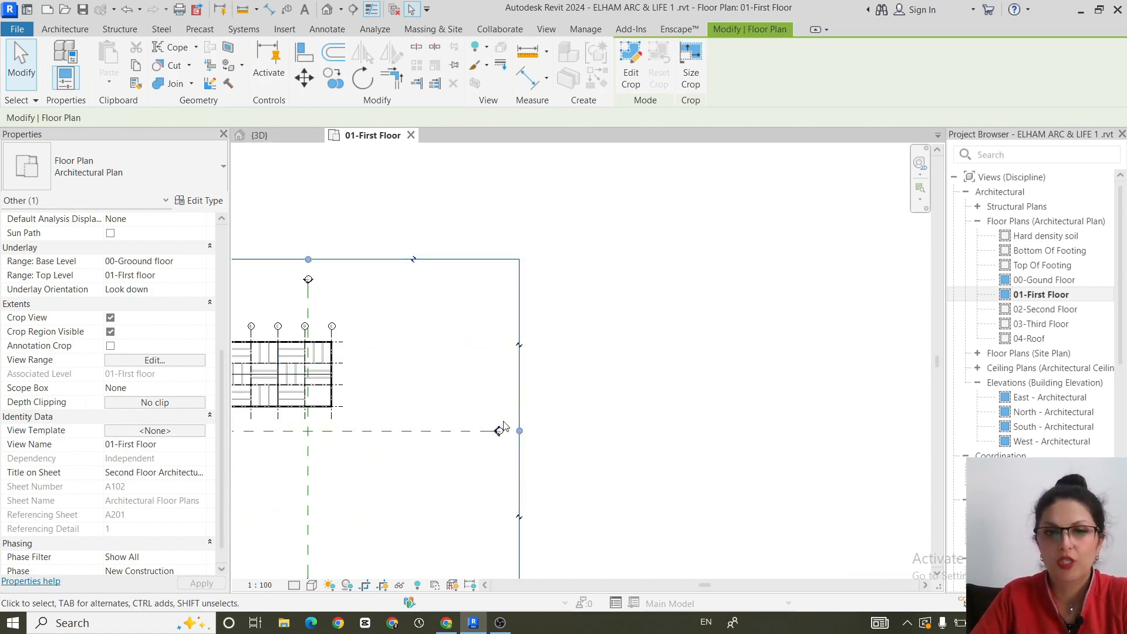
{"action": "left_click_drag", "start_coordinate": [520, 431], "coordinate": [886, 384]}
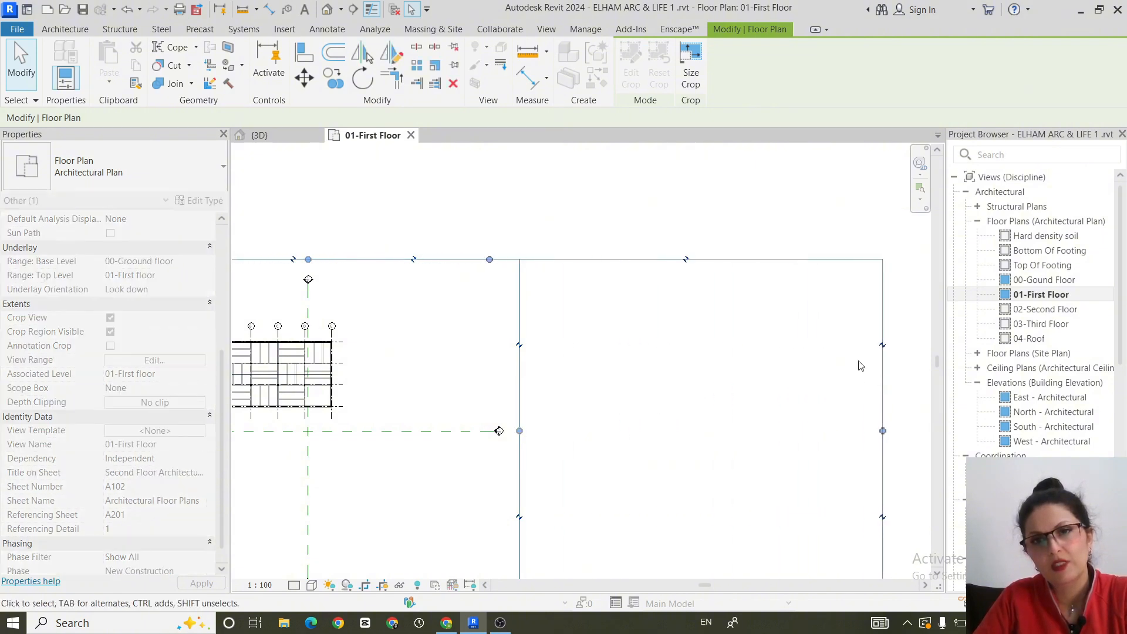
{"action": "left_click_drag", "start_coordinate": [493, 265], "coordinate": [485, 176]}
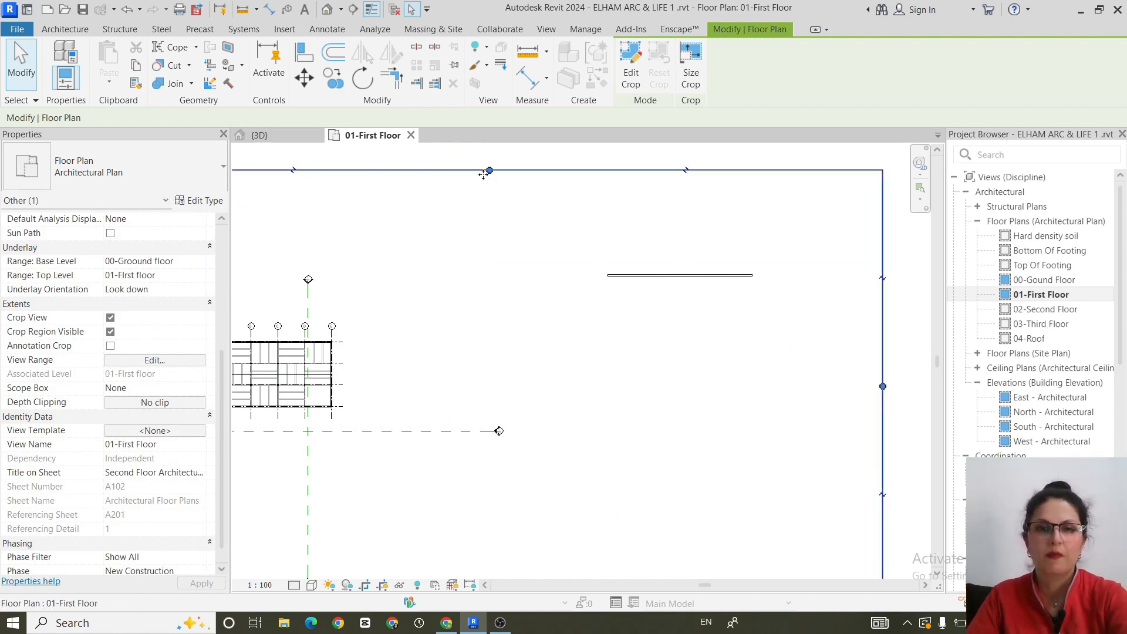
{"action": "key", "text": "ctrl+z"}
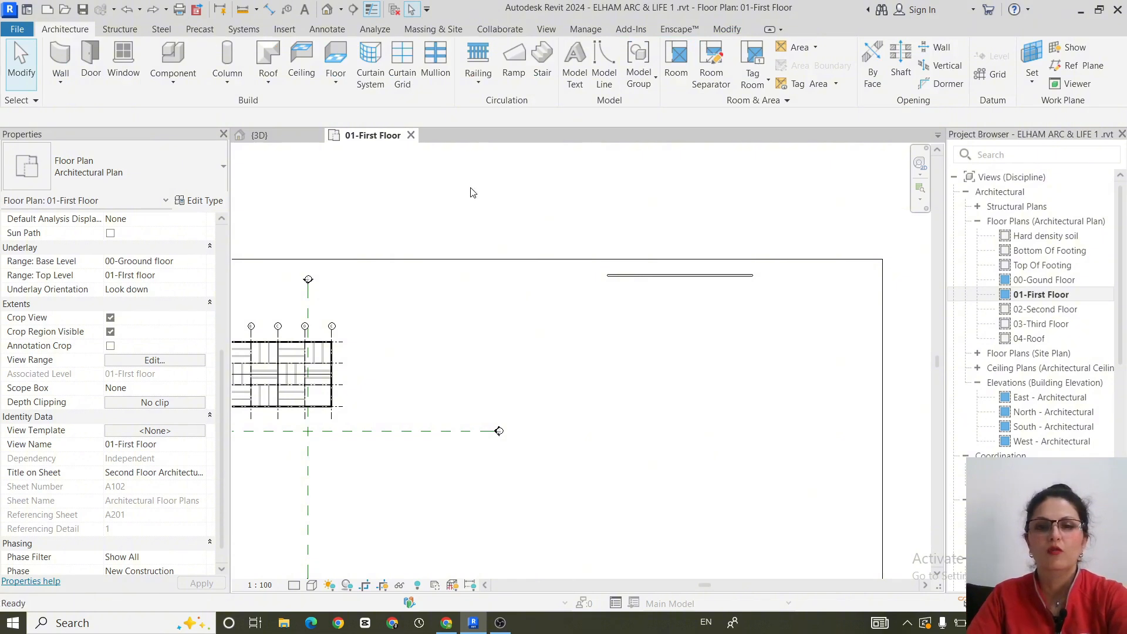
{"action": "key", "text": "ctrl+z"}
- Turn off Crop View and Crop Region Visible for the 01-First Floor plan
{"action": "left_click", "coordinate": [156, 318]}
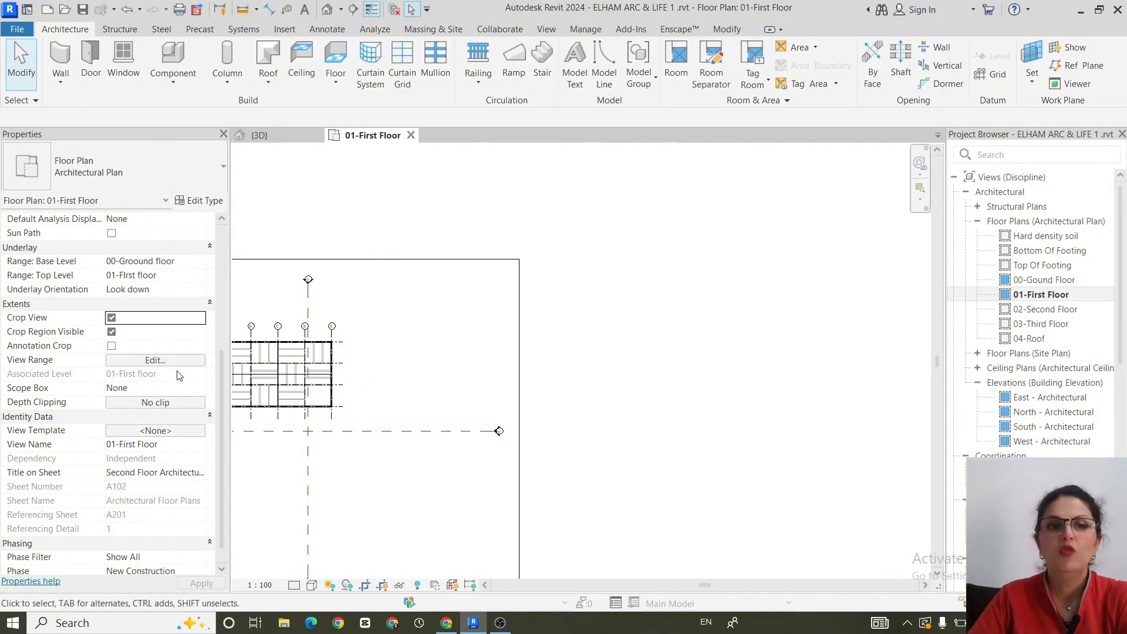
{"action": "left_click", "coordinate": [112, 319]}
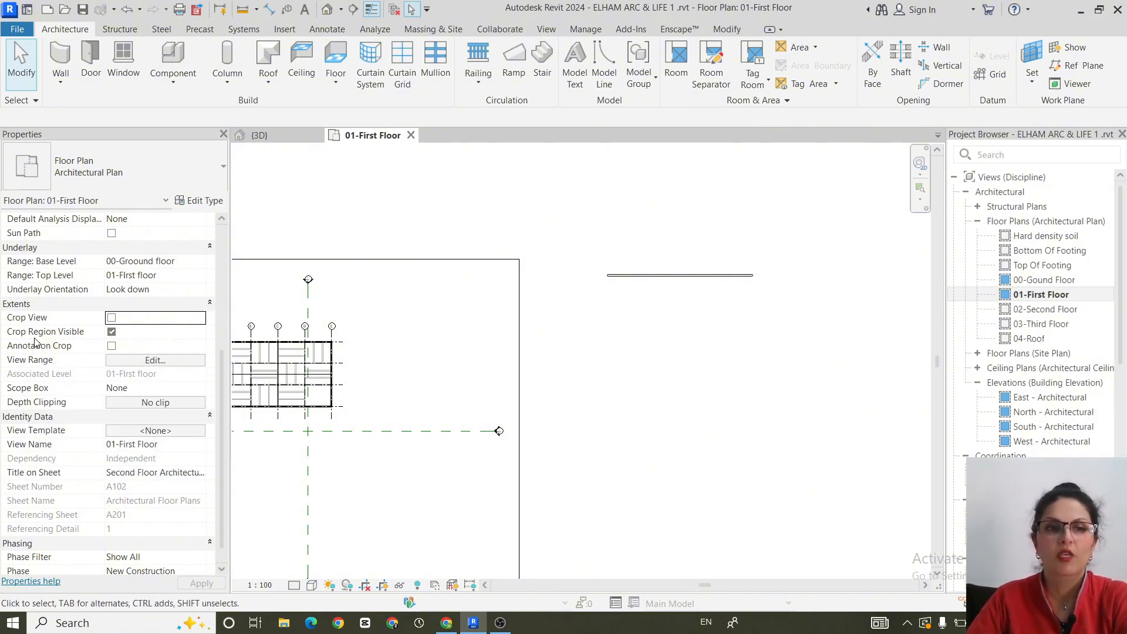
{"action": "left_click", "coordinate": [112, 332]}
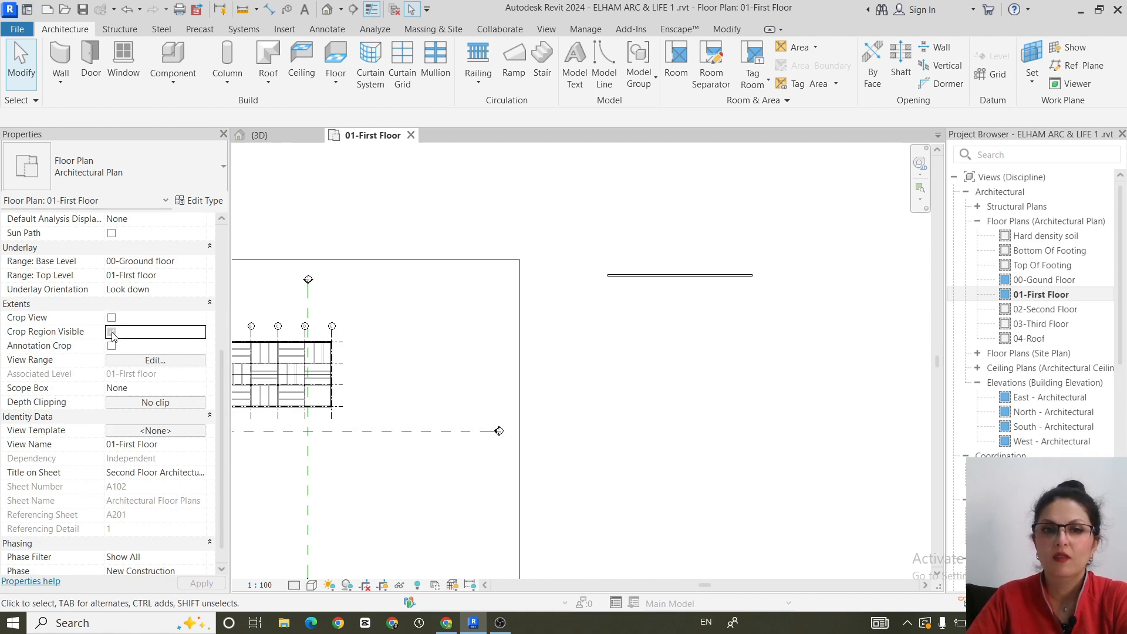
- Turn Crop View and Crop Region Visible back on to compare the plan's display, and switch both off again
{"action": "left_click", "coordinate": [111, 317]}
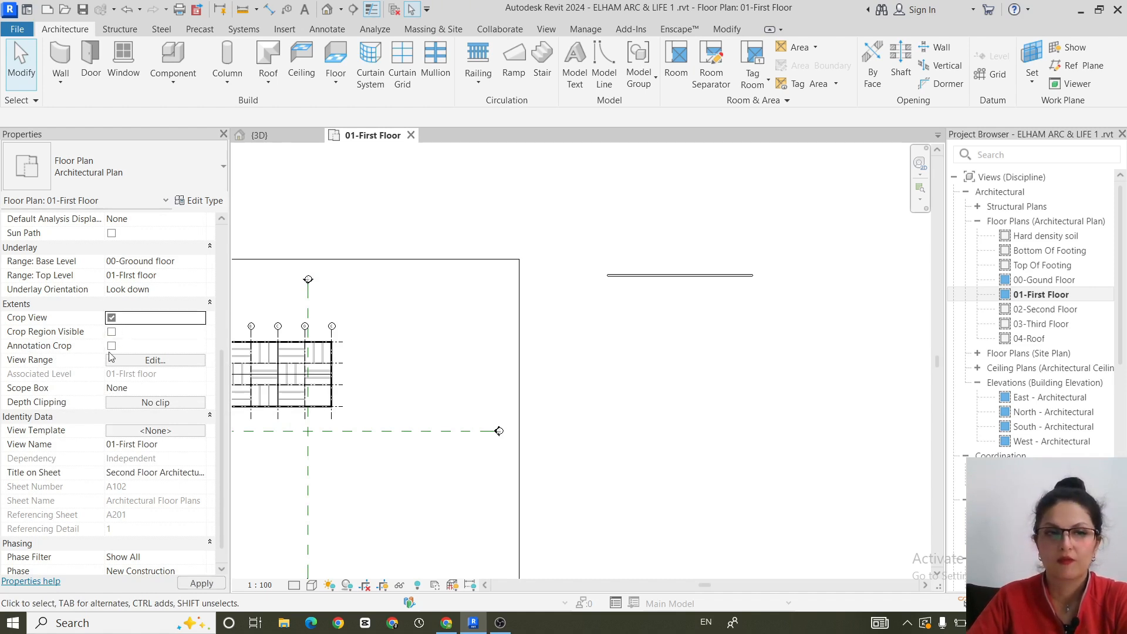
{"action": "scroll", "coordinate": [763, 430], "scroll_direction": "down", "scroll_amount": 2}
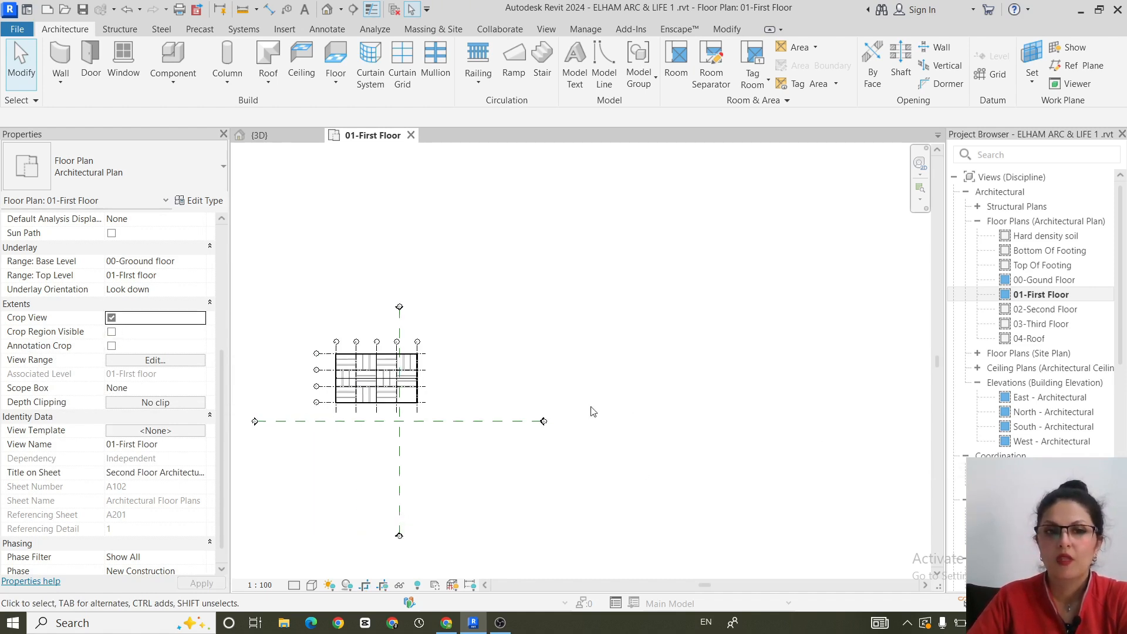
{"action": "middle_click_drag", "start_coordinate": [593, 401], "coordinate": [705, 357]}
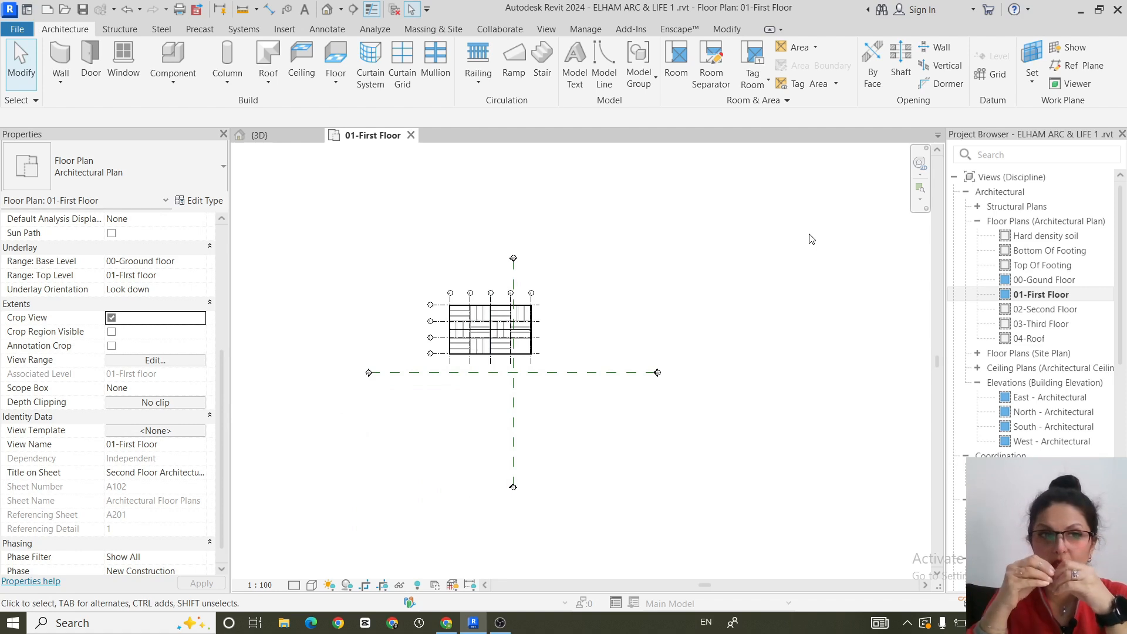
{"action": "left_click", "coordinate": [112, 332]}
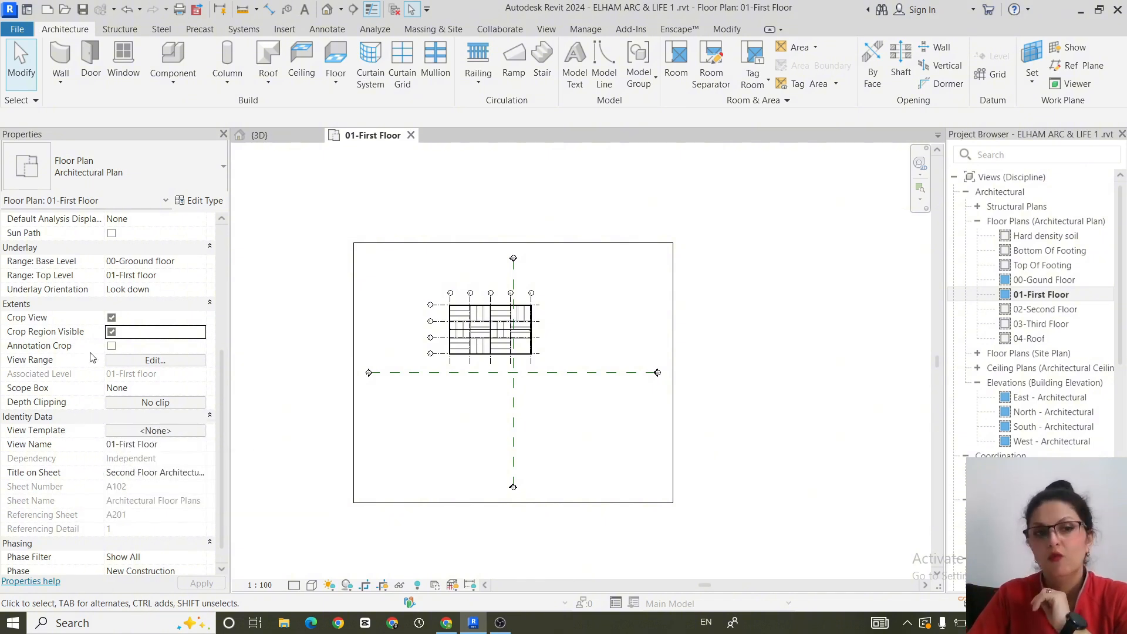
{"action": "left_click", "coordinate": [111, 318]}
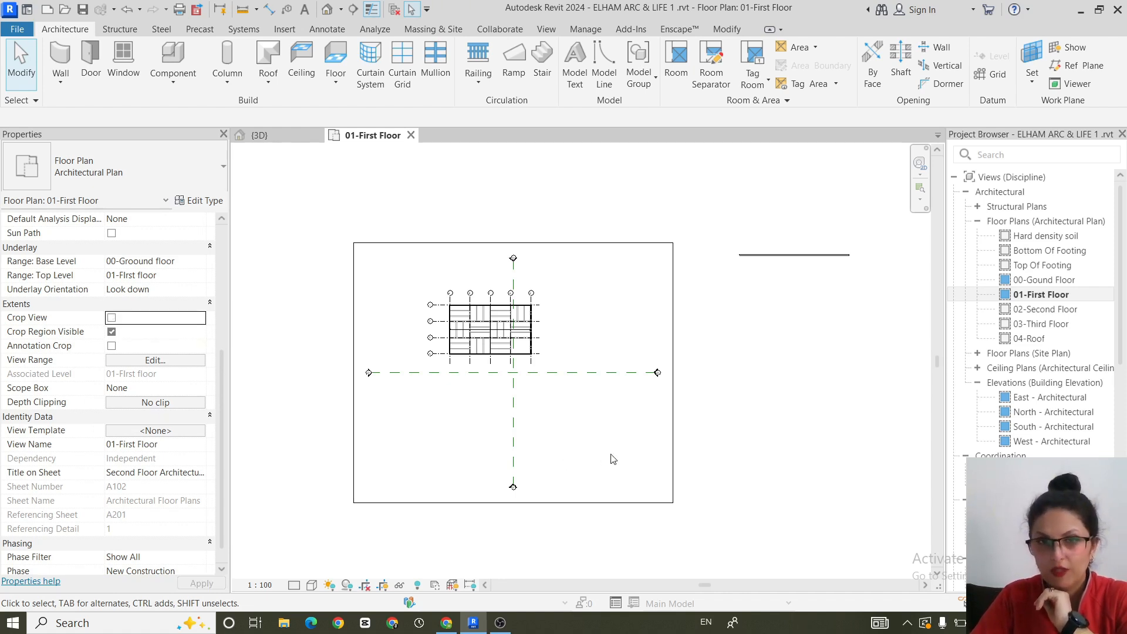
{"action": "left_click", "coordinate": [112, 333]}
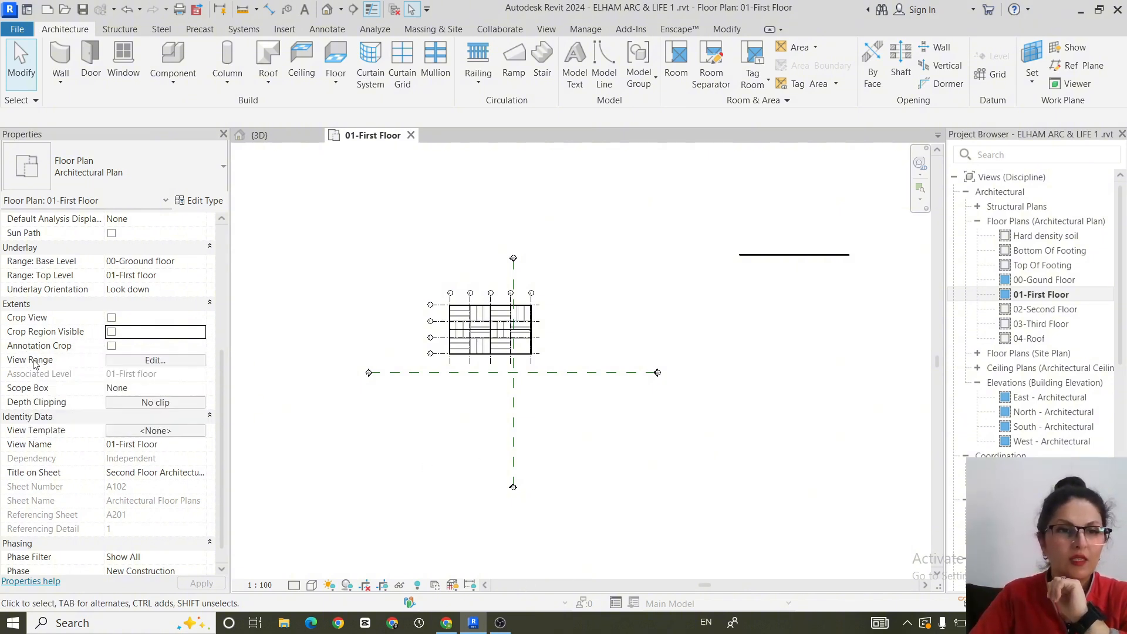
- Try to set the Top offset in the 01-First Floor plan's view range to 1 m
{"action": "left_click", "coordinate": [169, 361]}
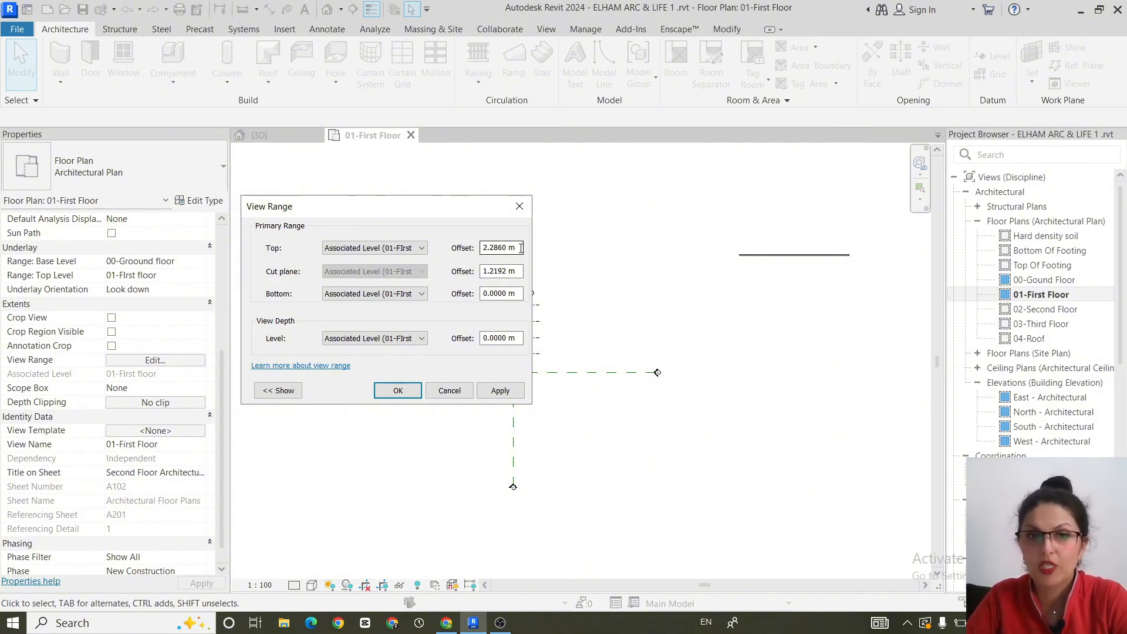
{"action": "left_click_drag", "start_coordinate": [521, 248], "coordinate": [448, 249]}
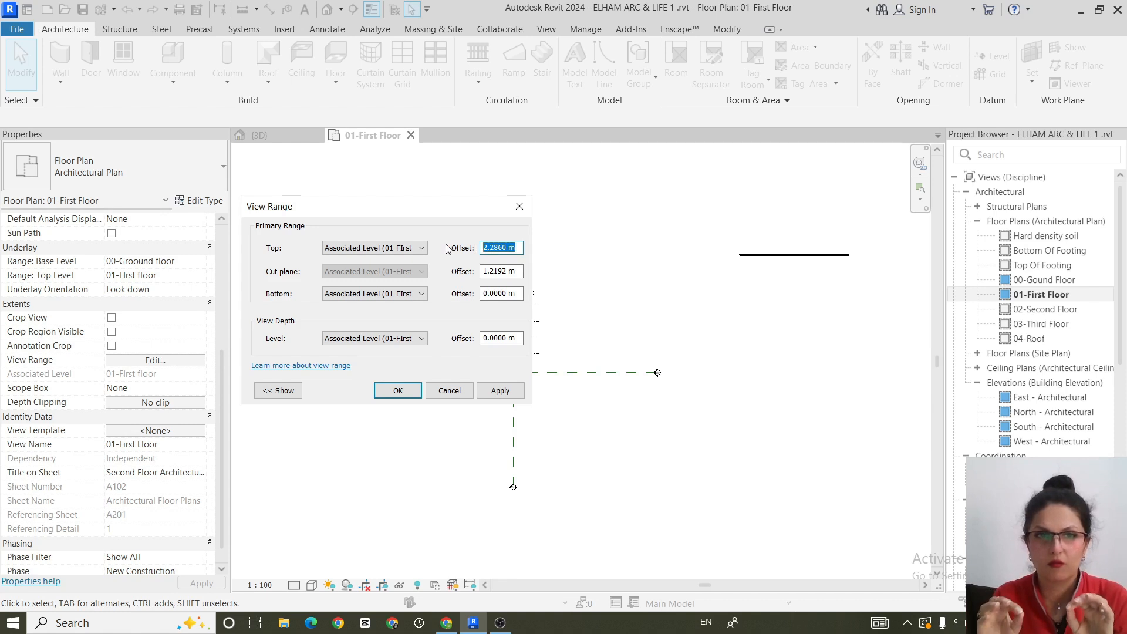
{"action": "type", "text": "1"}
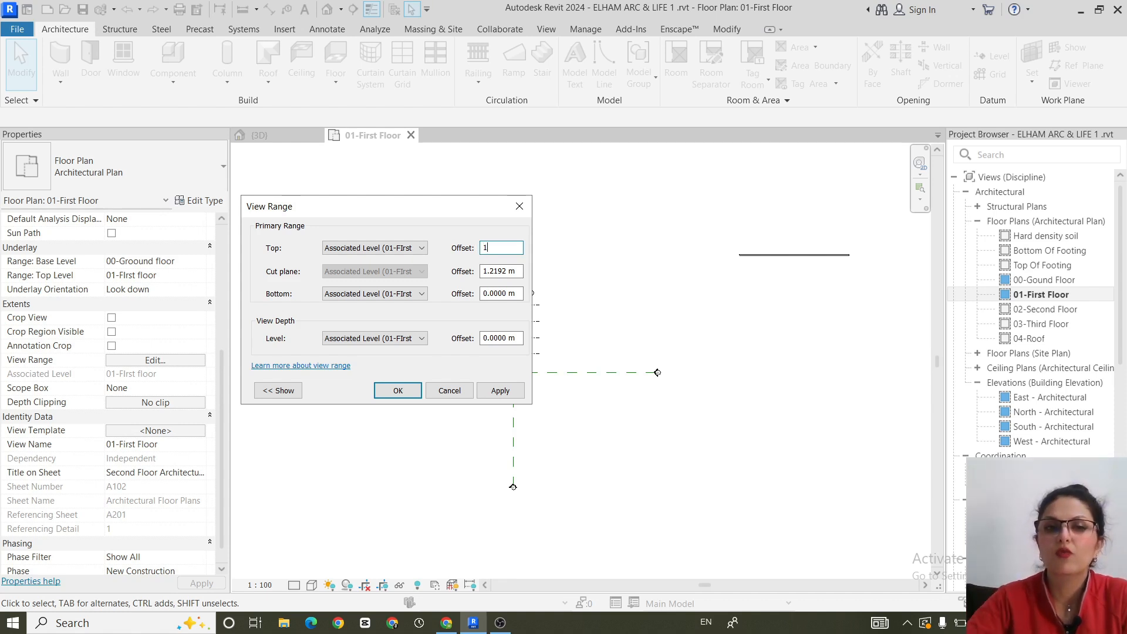
{"action": "left_click", "coordinate": [514, 395]}
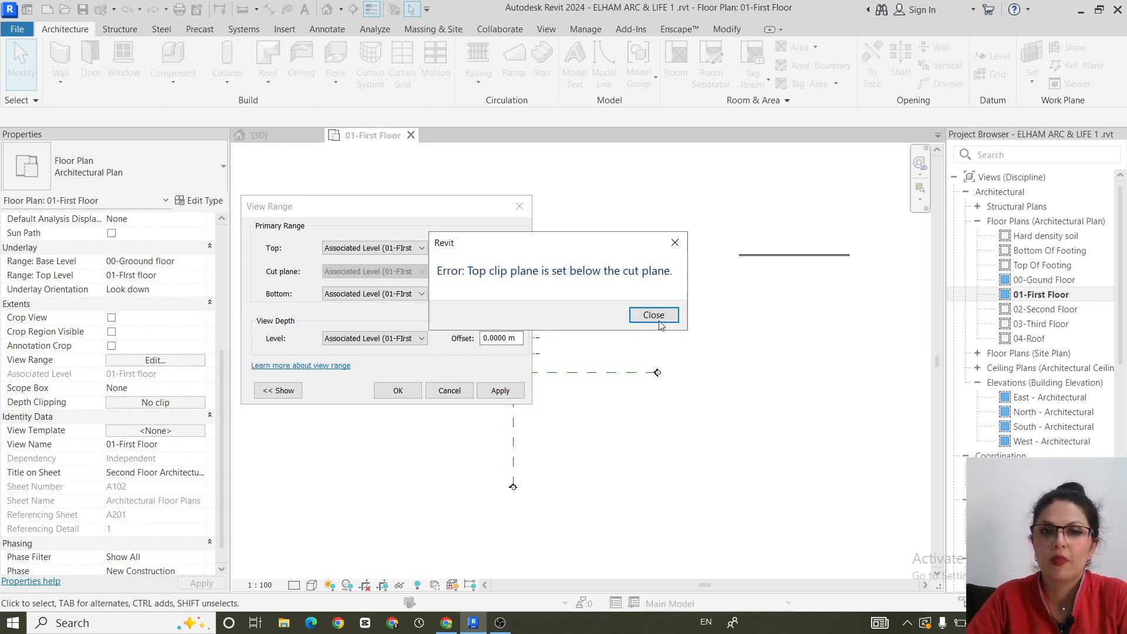
{"action": "left_click", "coordinate": [653, 316]}
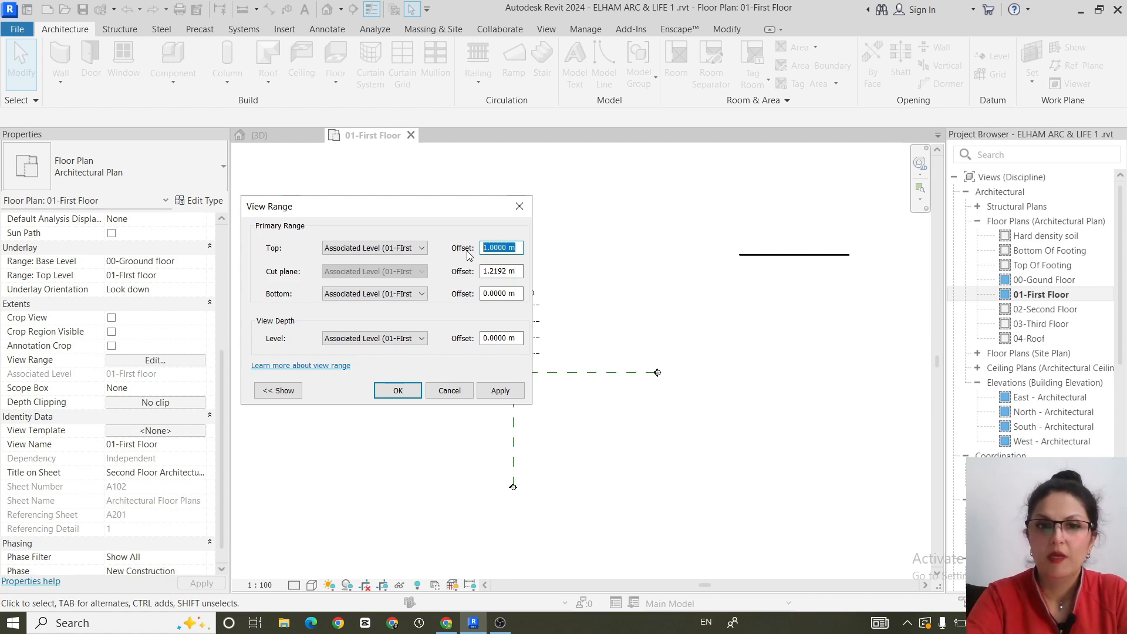
- Set the view range's Top offset to 2.5 m and accept the settings
{"action": "type", "text": "2.5"}
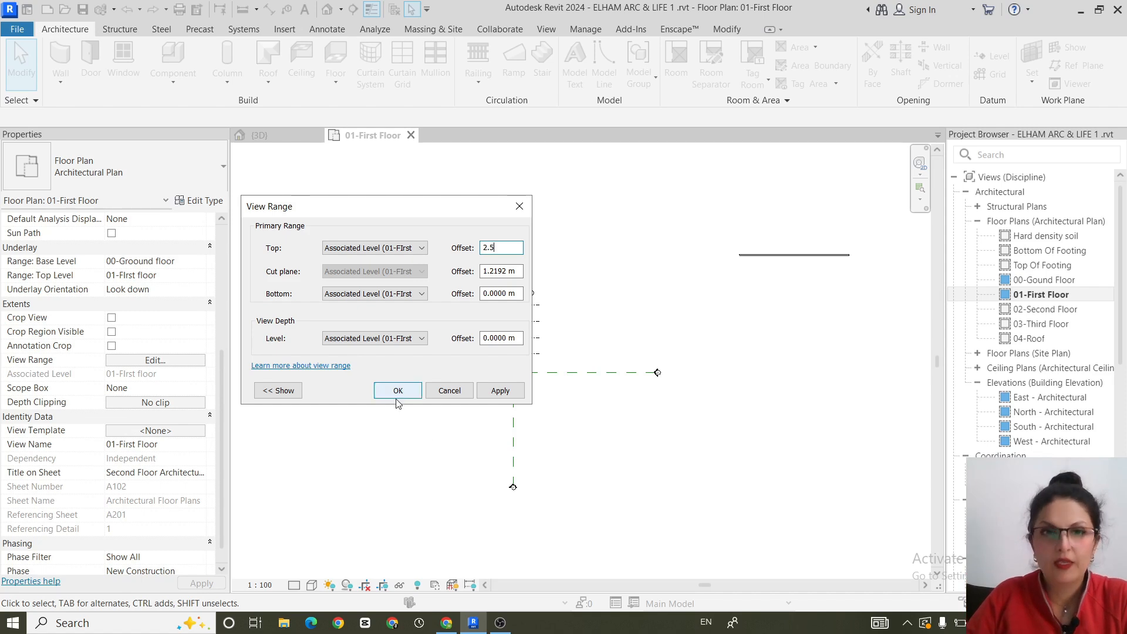
{"action": "left_click_drag", "start_coordinate": [442, 389], "coordinate": [388, 394]}
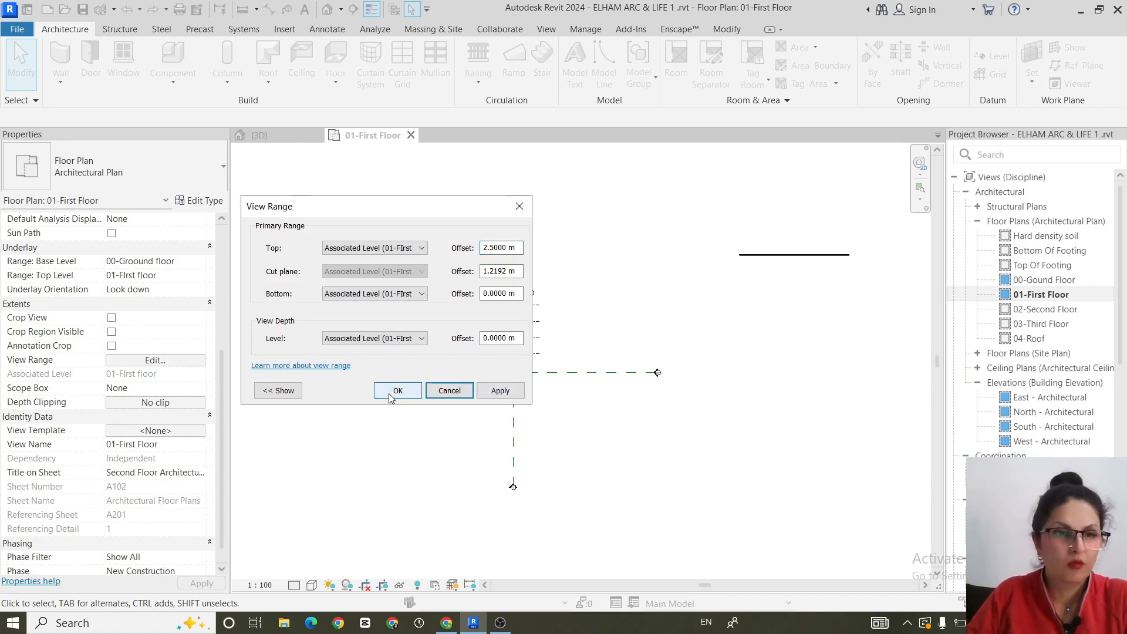
{"action": "left_click", "coordinate": [389, 391]}
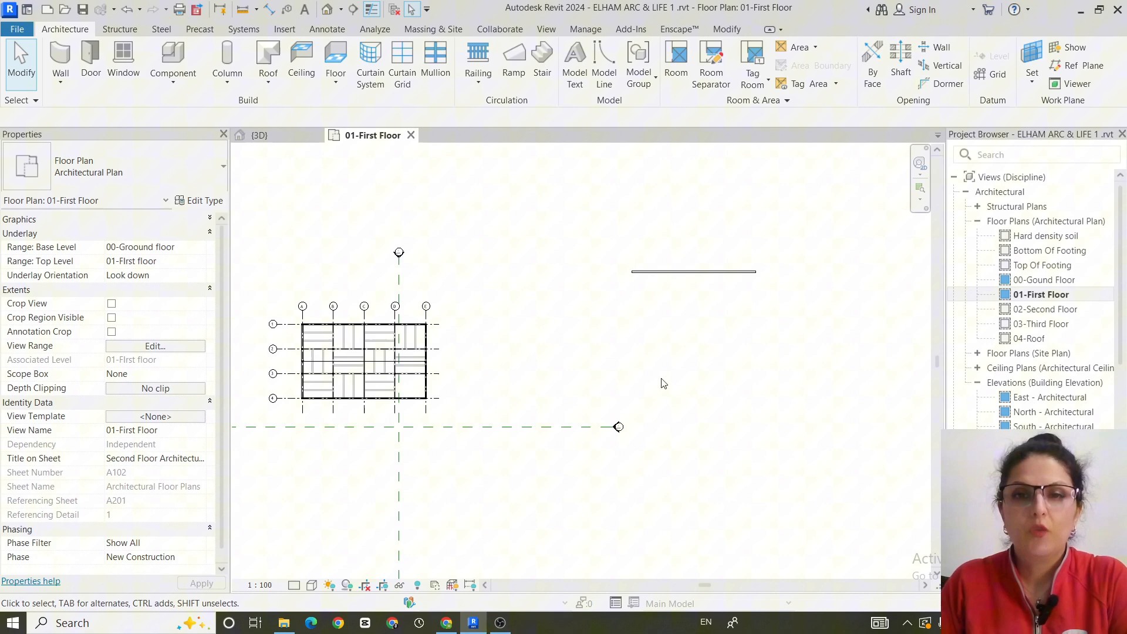
- Duplicate the wall type of the separate Generic - 300mm wall east of the plan under the name Exterior wall
{"action": "left_click", "coordinate": [676, 272]}
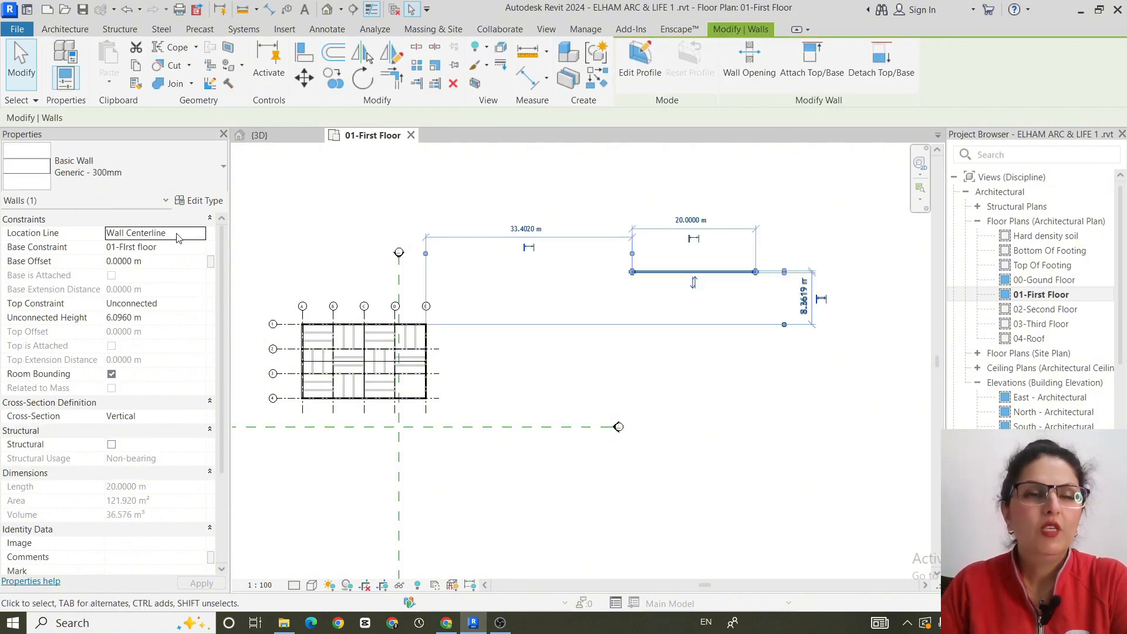
{"action": "left_click", "coordinate": [200, 201]}
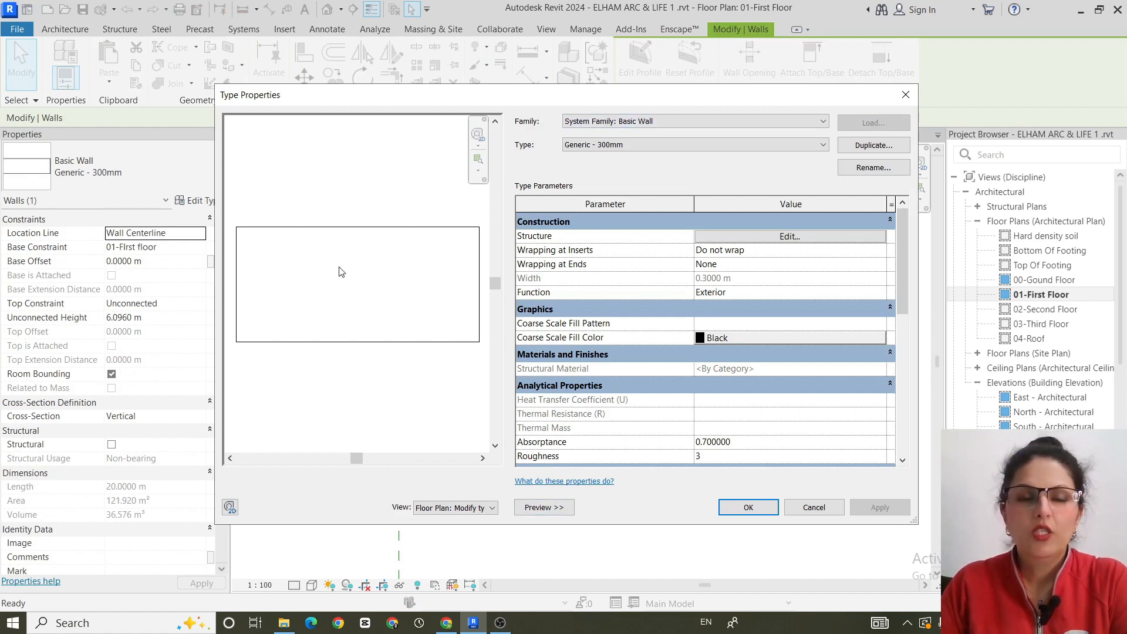
{"action": "left_click", "coordinate": [544, 508]}
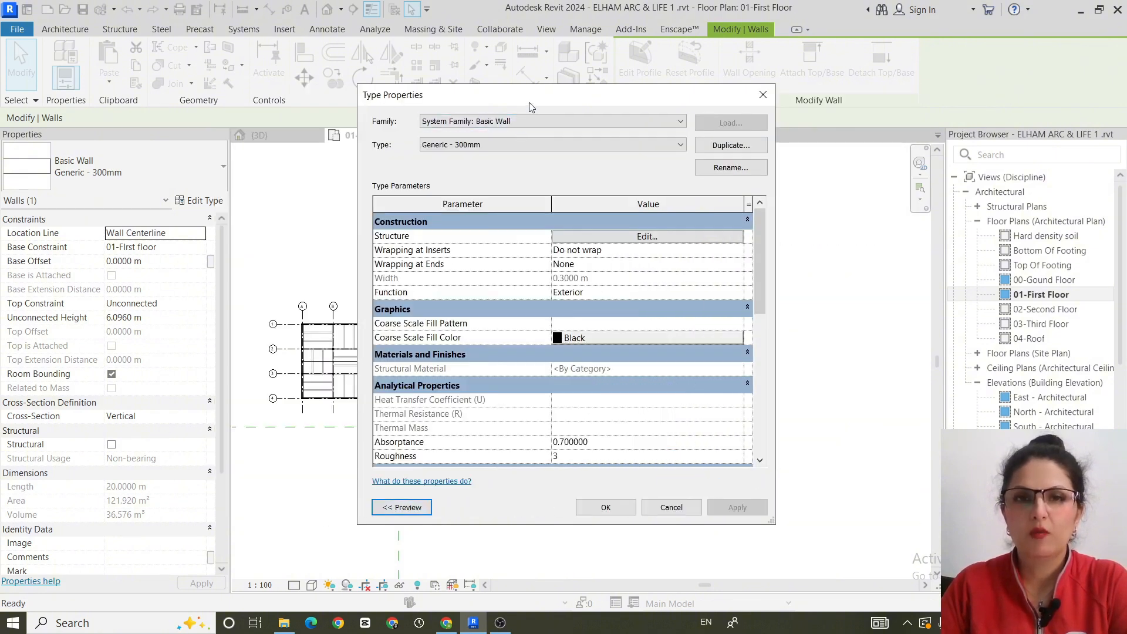
{"action": "left_click_drag", "start_coordinate": [549, 86], "coordinate": [567, 35]}
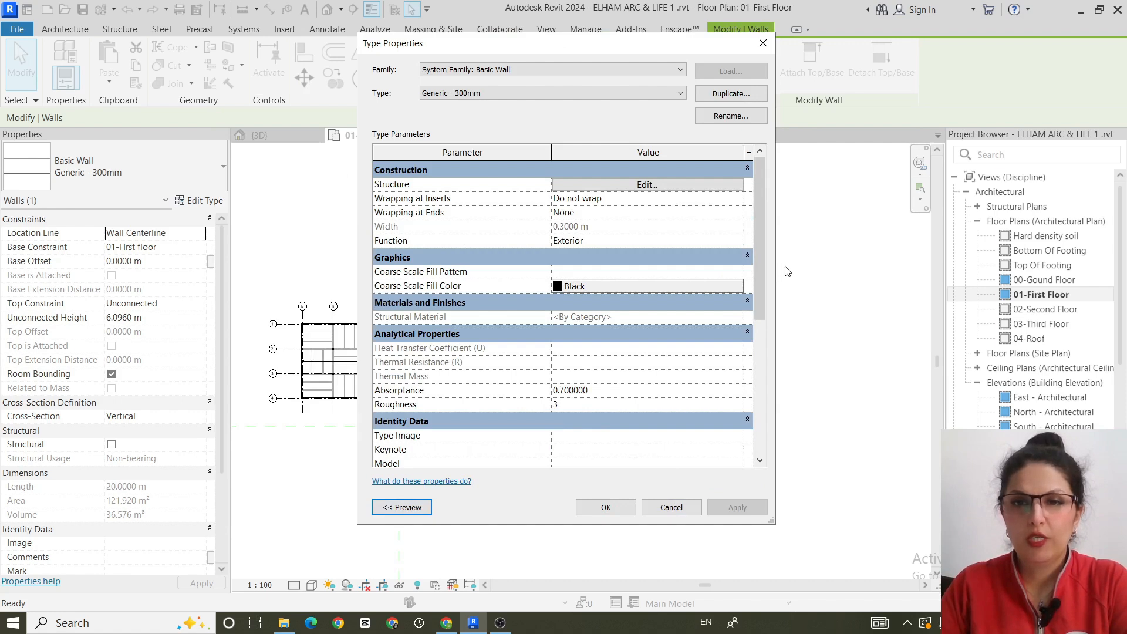
{"action": "left_click_drag", "start_coordinate": [775, 265], "coordinate": [856, 265]}
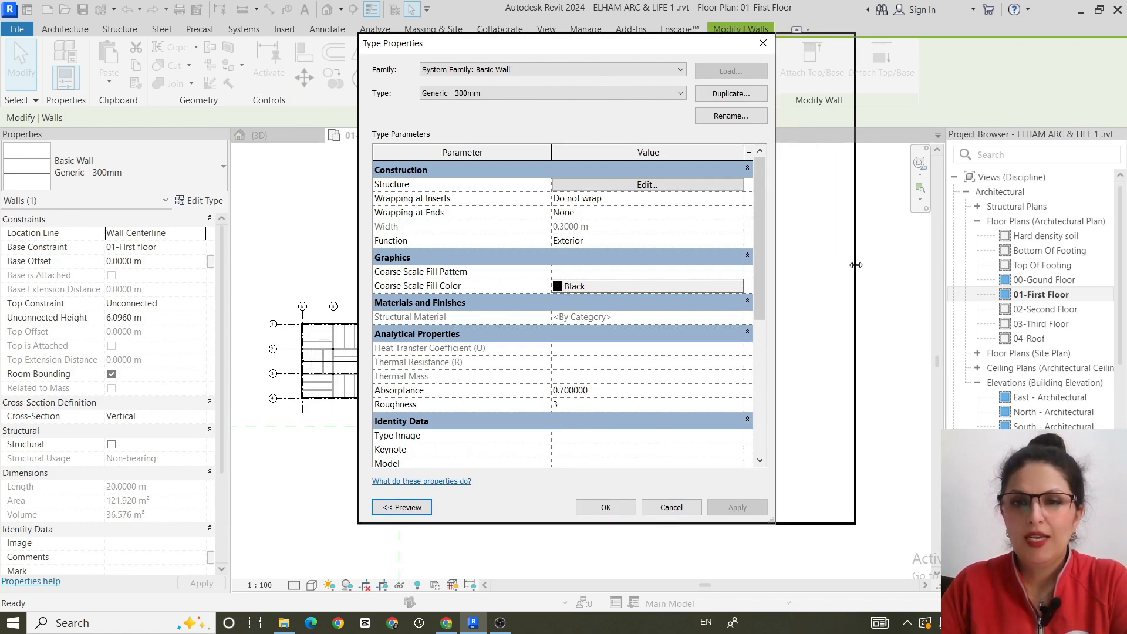
{"action": "left_click", "coordinate": [411, 509]}
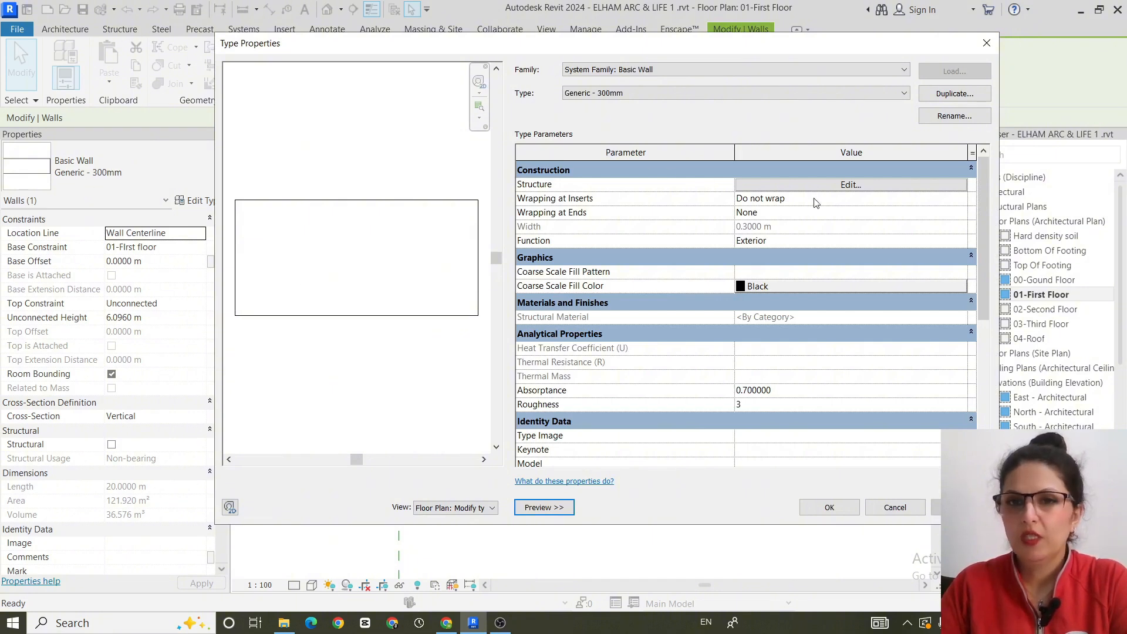
{"action": "left_click", "coordinate": [982, 95]}
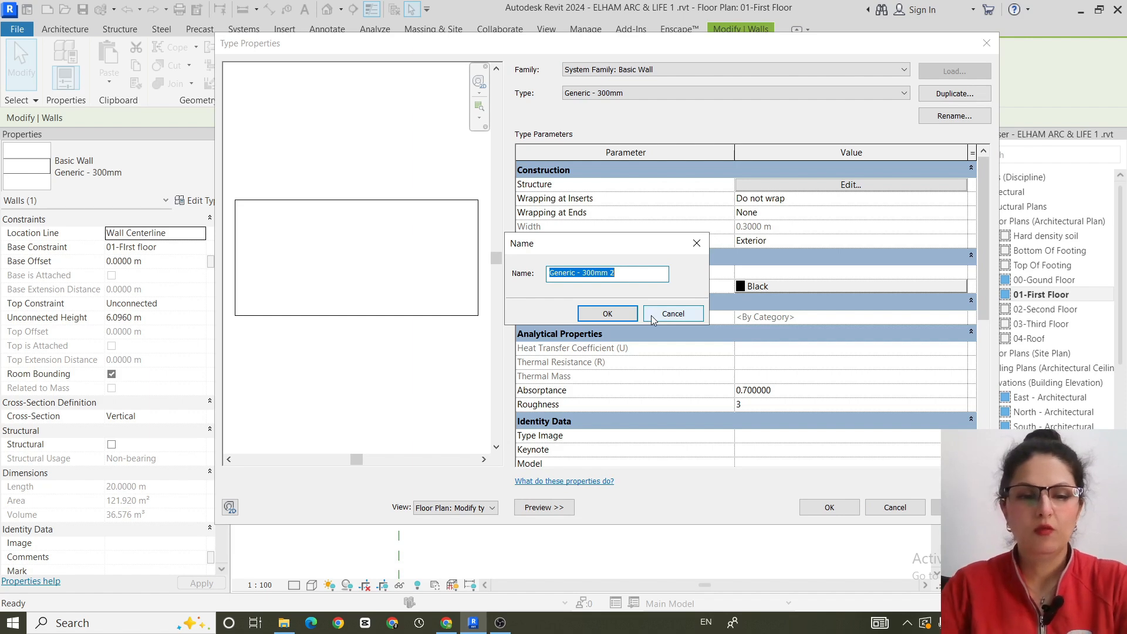
{"action": "type", "text": "Ex"}
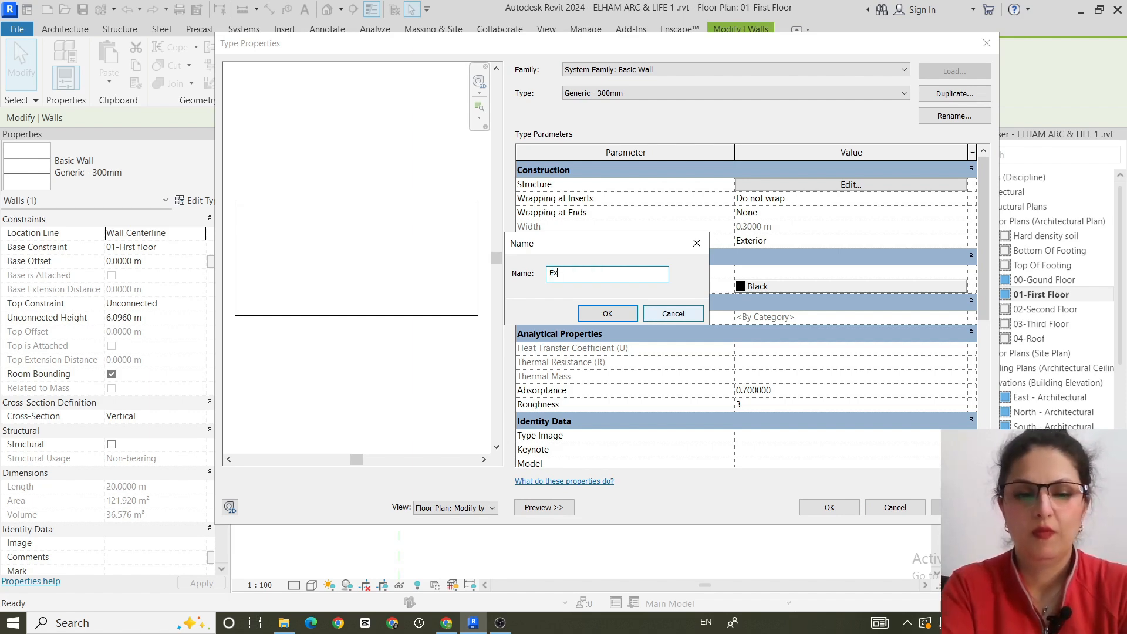
{"action": "type", "text": "terior wall"}
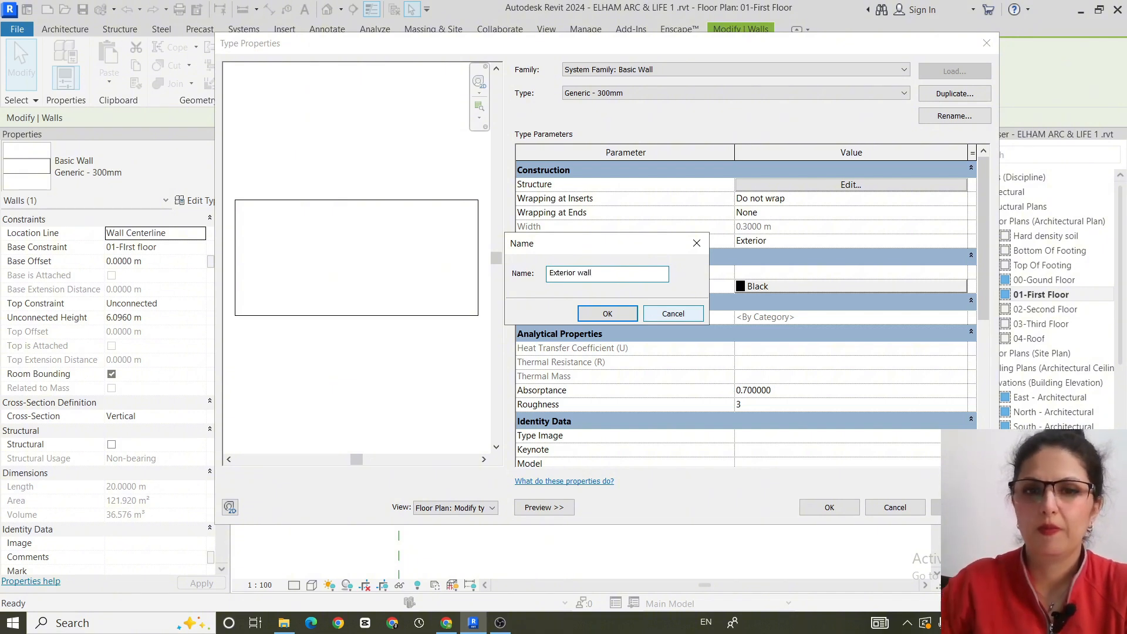
{"action": "left_click", "coordinate": [626, 318]}
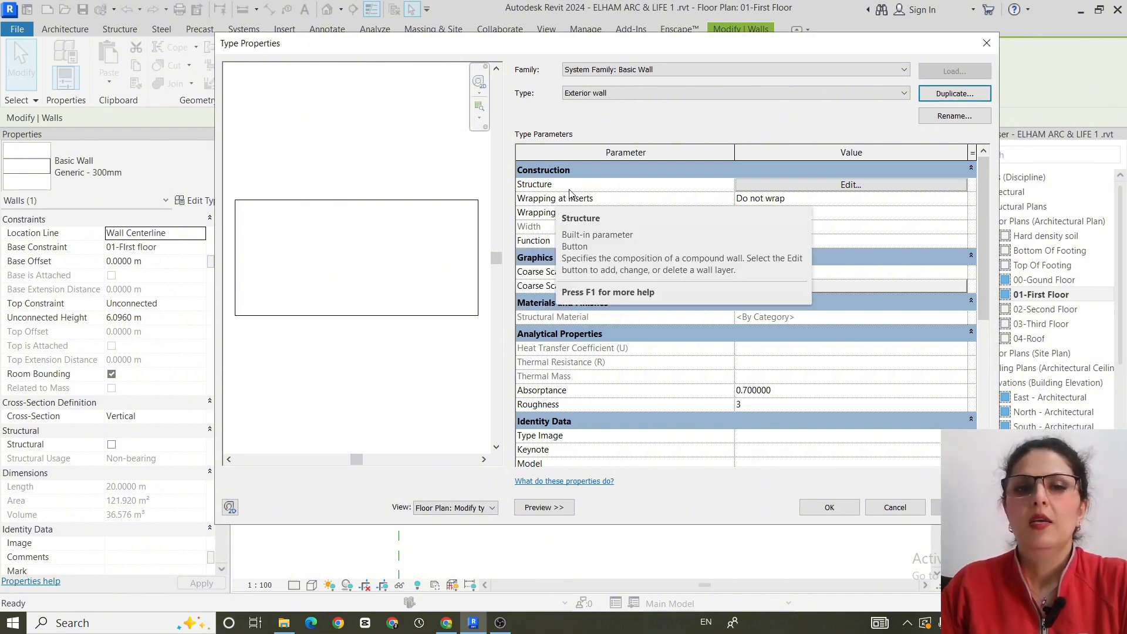
- Open the Exterior wall's structure and find the Brick, Common material for its Structure [1] layer
{"action": "left_click", "coordinate": [849, 185]}
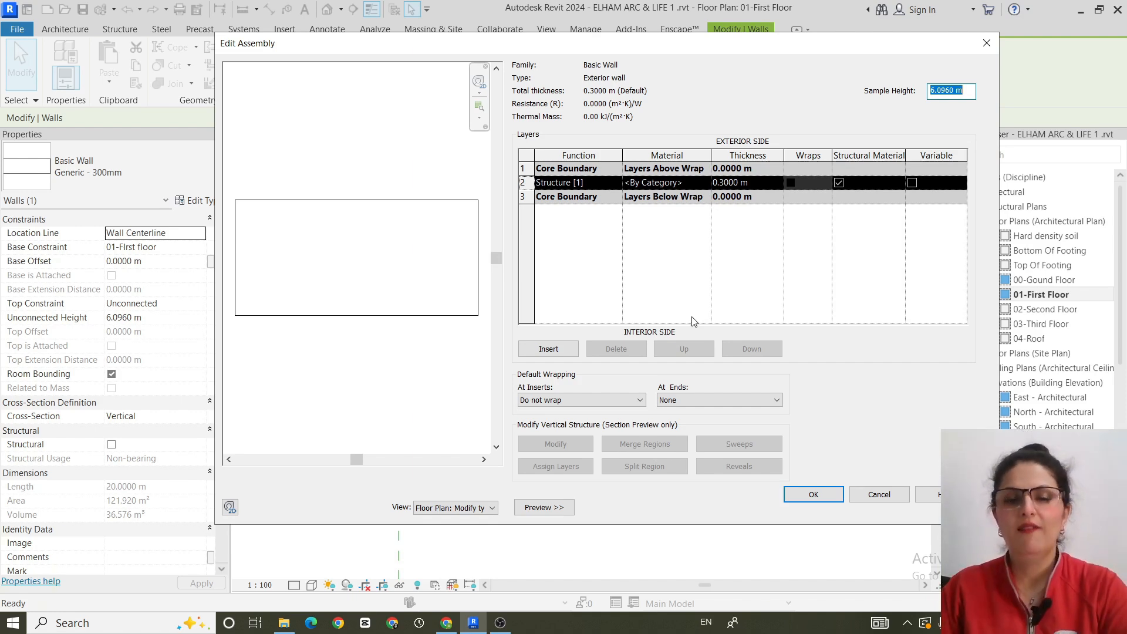
{"action": "left_click", "coordinate": [704, 184]}
{"action": "left_click", "coordinate": [704, 183]}
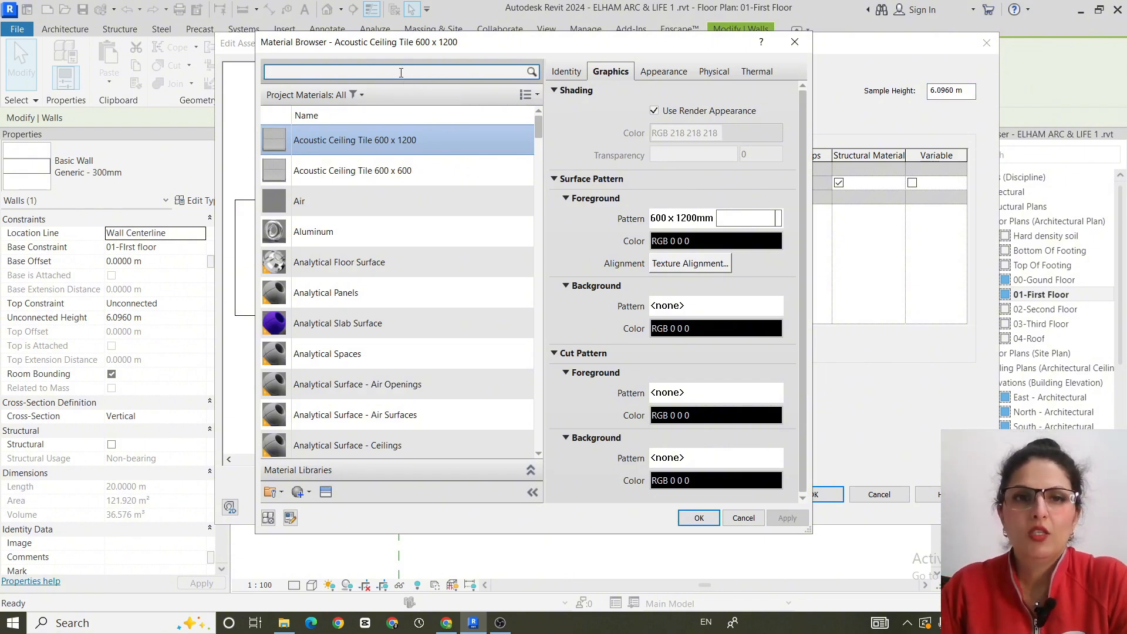
{"action": "type", "text": "bri"}
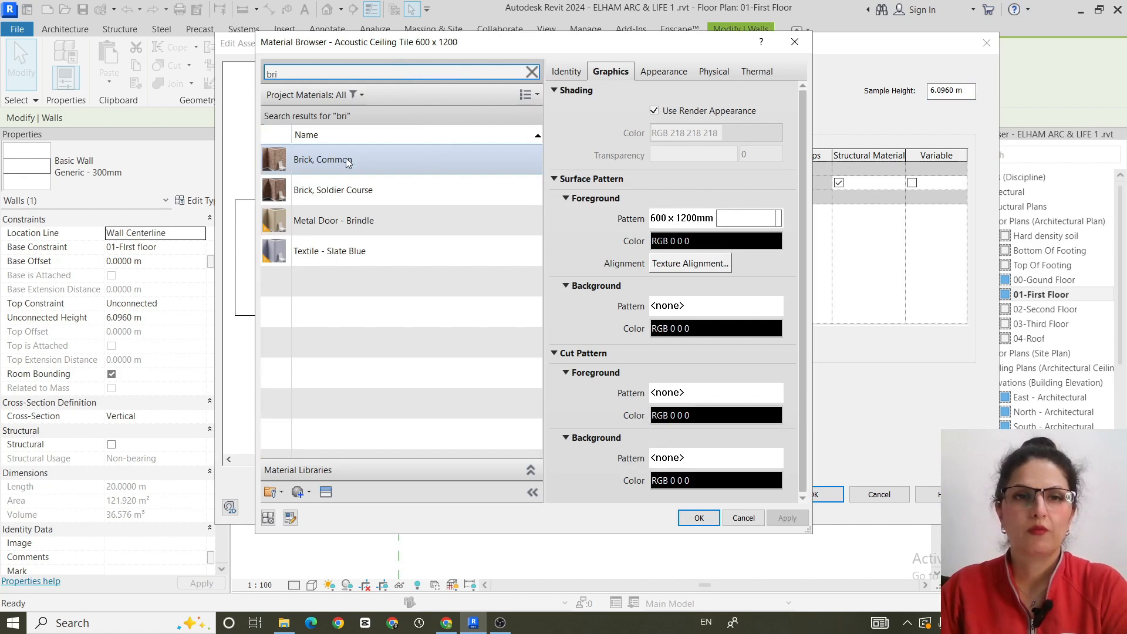
{"action": "left_click", "coordinate": [368, 159]}
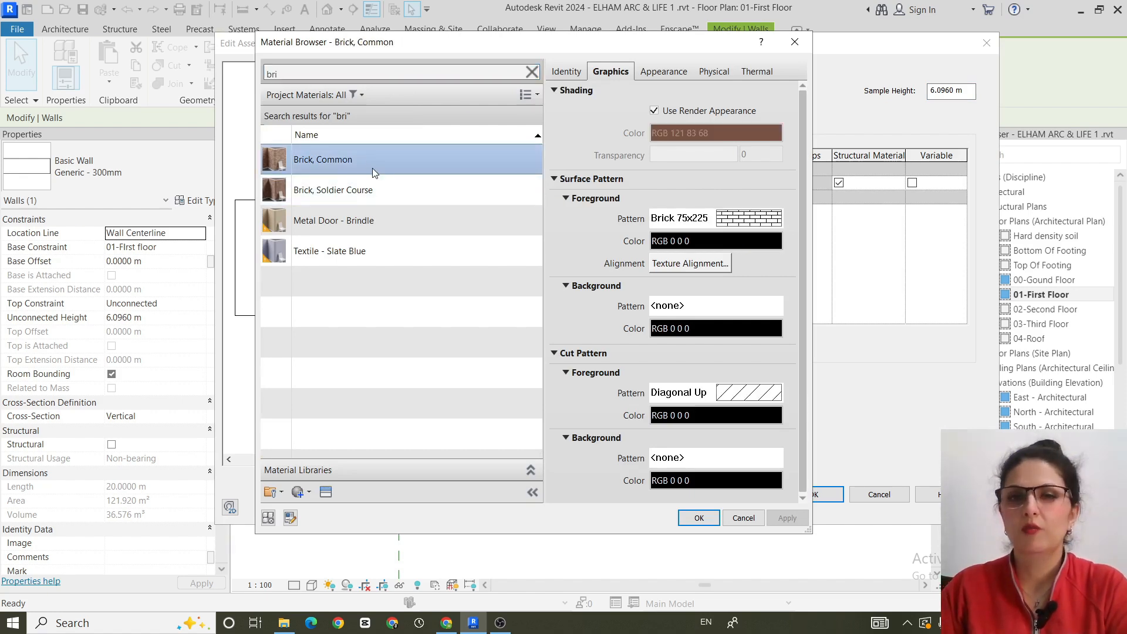
- Duplicate the Brick, Common material with its assets and name the copy "structural brick"
{"action": "right_click", "coordinate": [389, 165]}
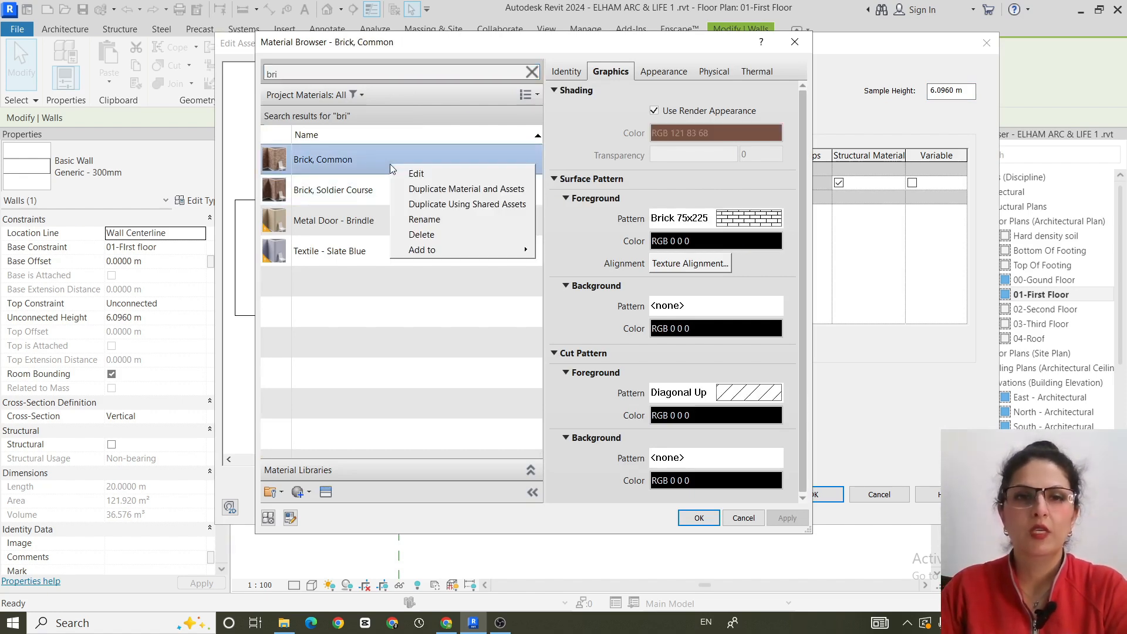
{"action": "left_click", "coordinate": [498, 191]}
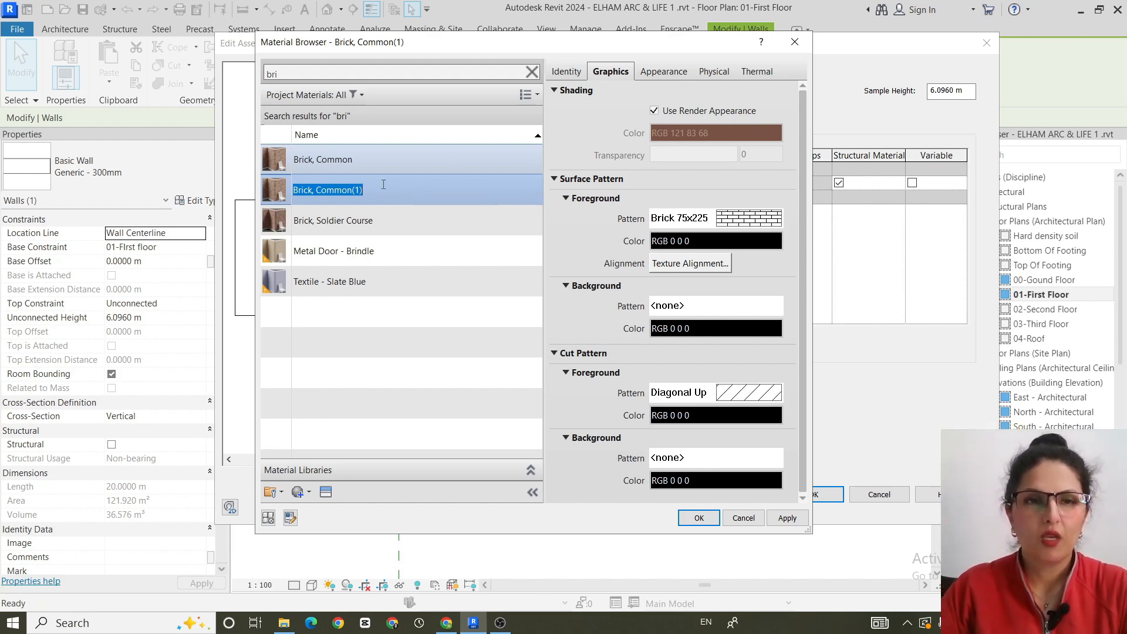
{"action": "type", "text": "elha"}
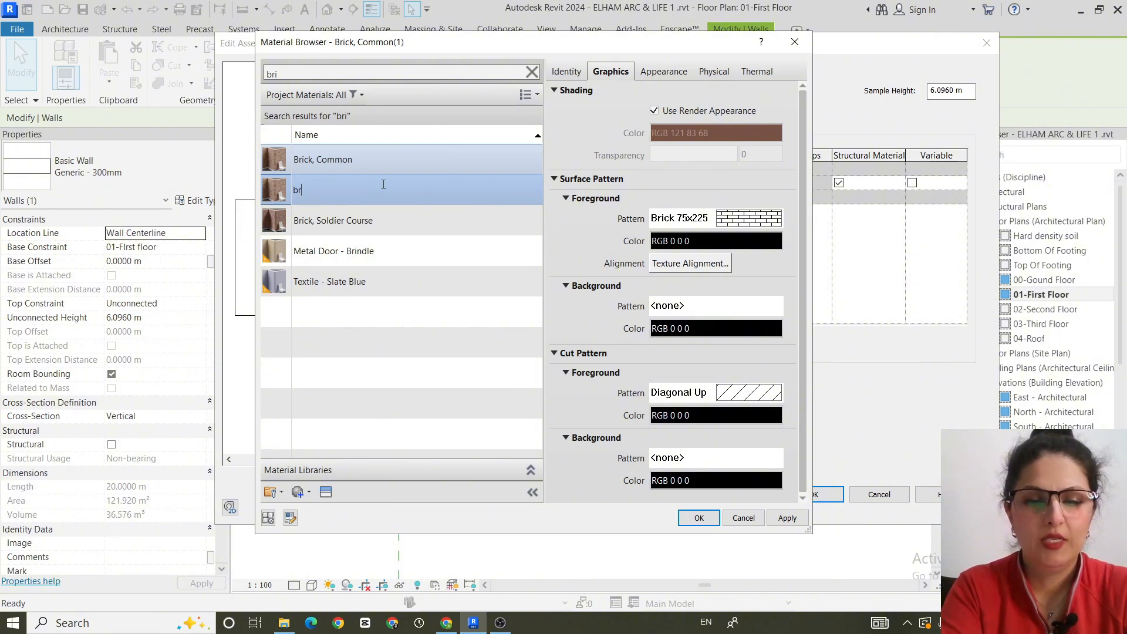
{"action": "key", "text": "BackSpace"}
{"action": "key", "text": "BackSpace"}
{"action": "key", "text": "BackSpace"}
{"action": "key", "text": "BackSpace"}
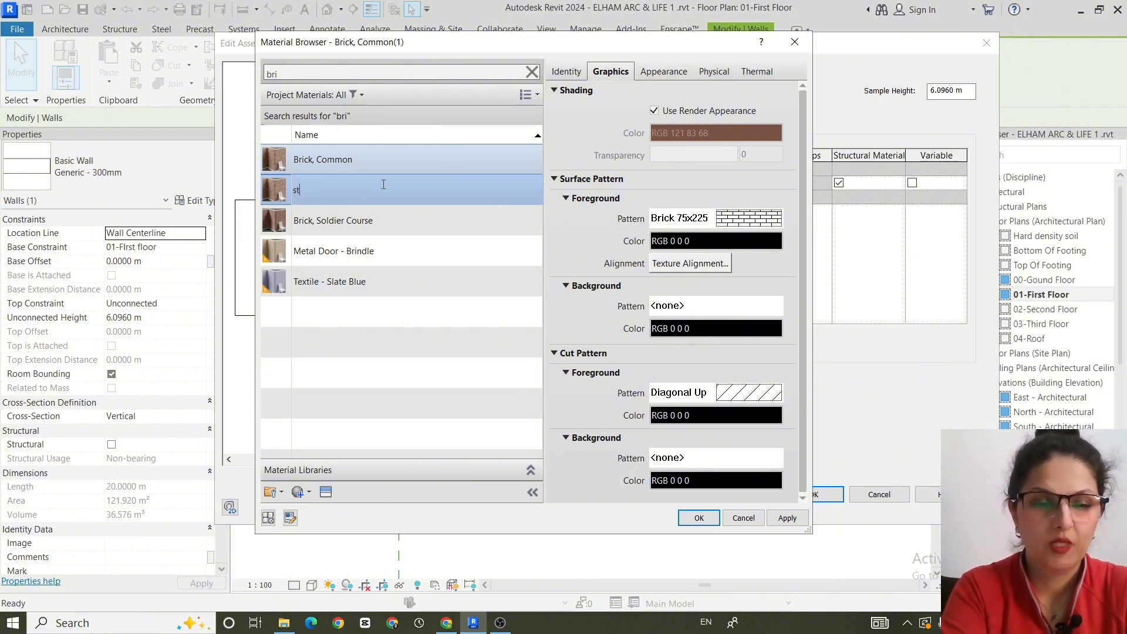
{"action": "type", "text": "struc"}
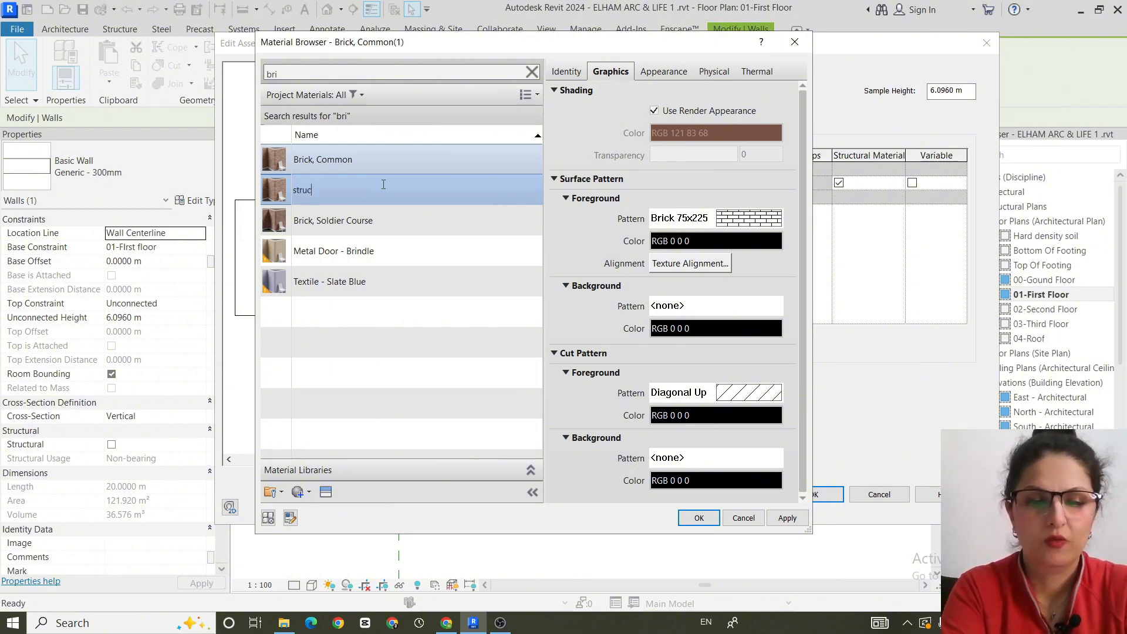
{"action": "type", "text": "tural"}
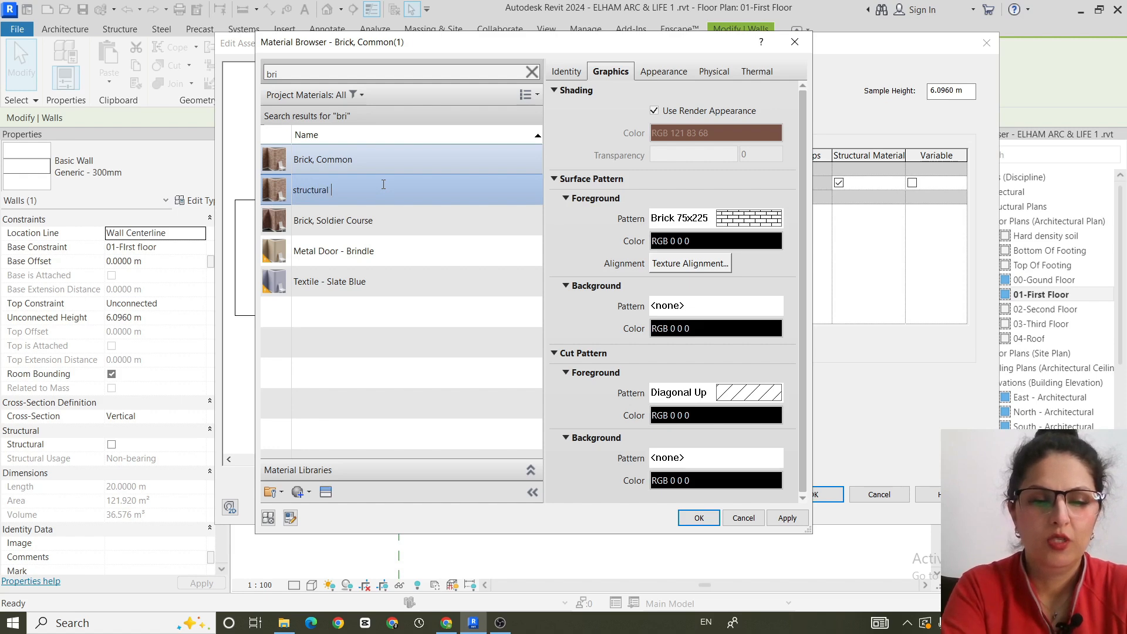
{"action": "type", "text": " b"}
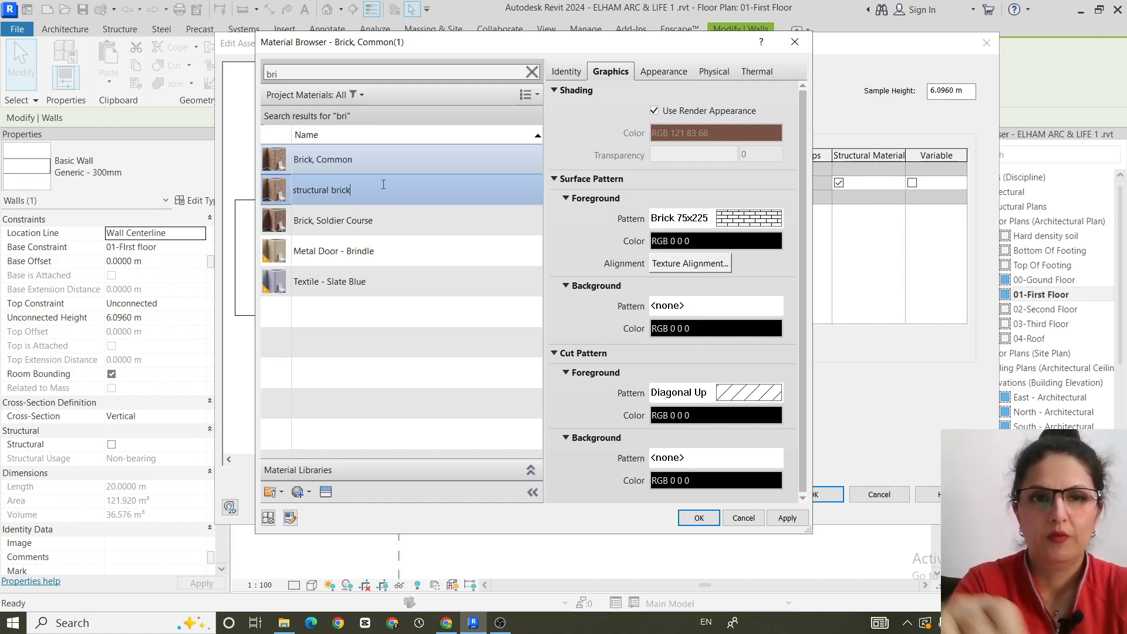
{"action": "type", "text": "rick"}
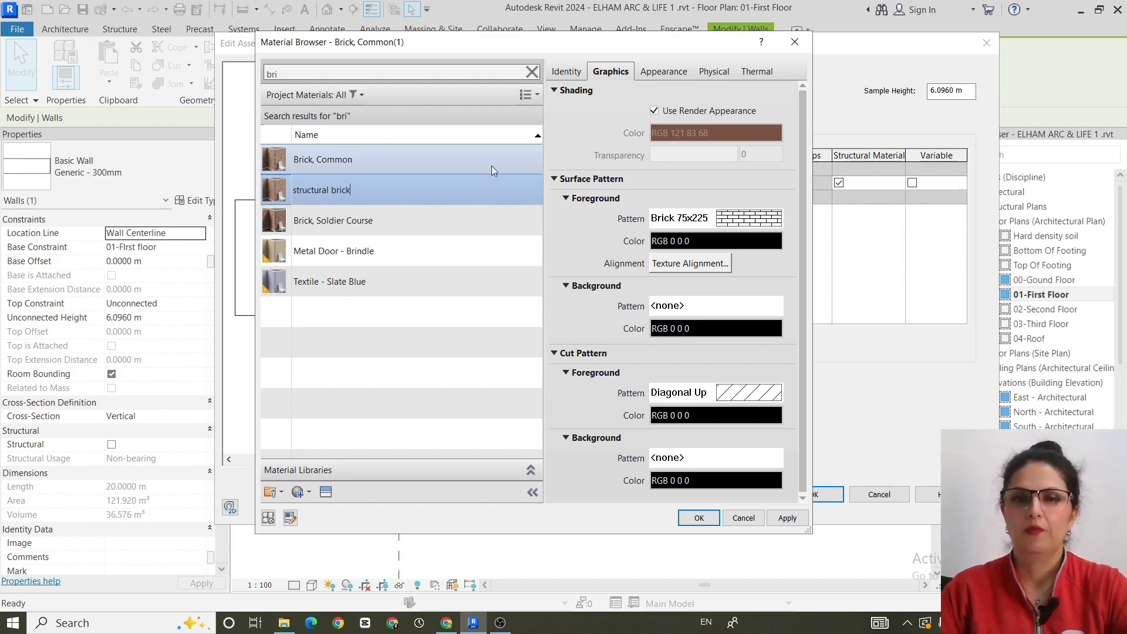
{"action": "left_click", "coordinate": [589, 109]}
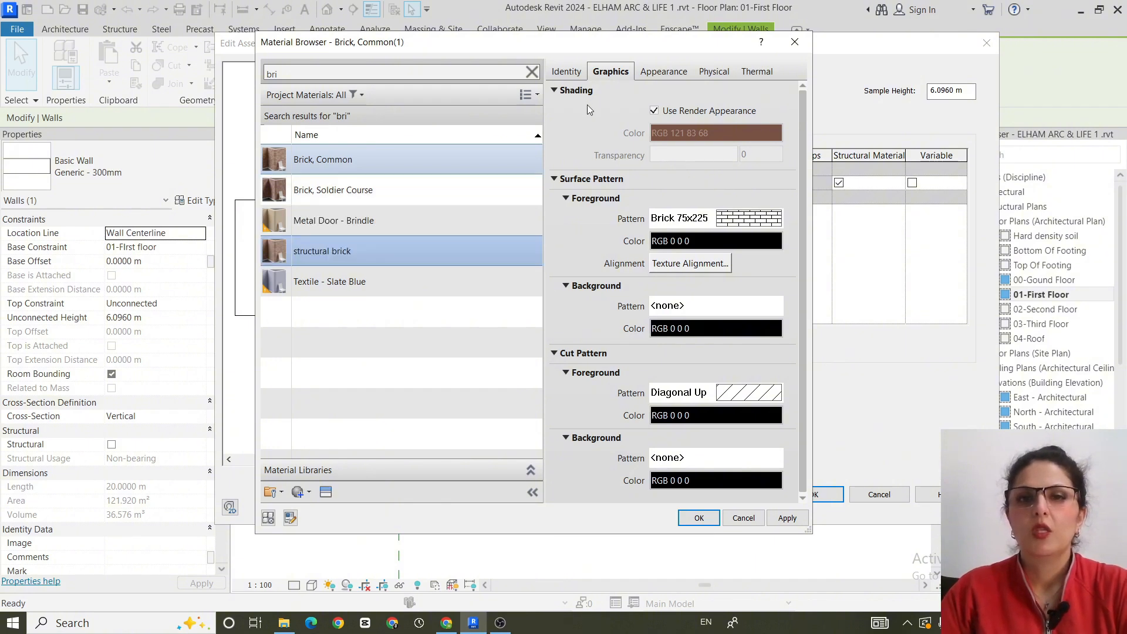
- Turn off Use Render Appearance for structural brick and set its shading color to RGB 135 91 75
{"action": "left_click", "coordinate": [663, 111]}
{"action": "left_click", "coordinate": [687, 133]}
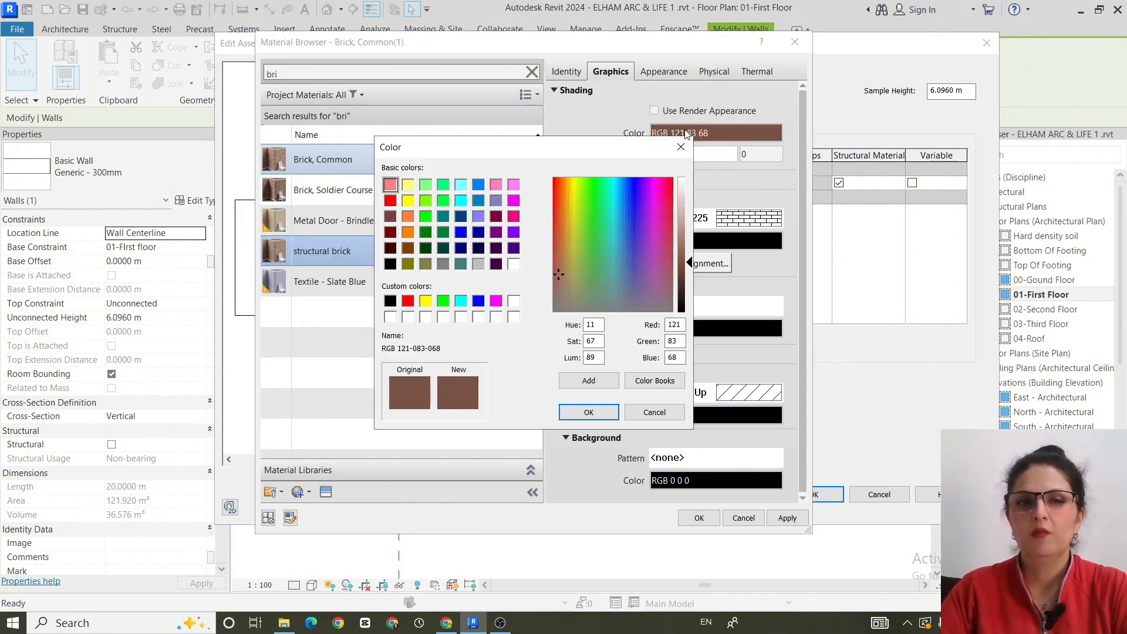
{"action": "left_click_drag", "start_coordinate": [689, 264], "coordinate": [690, 257]}
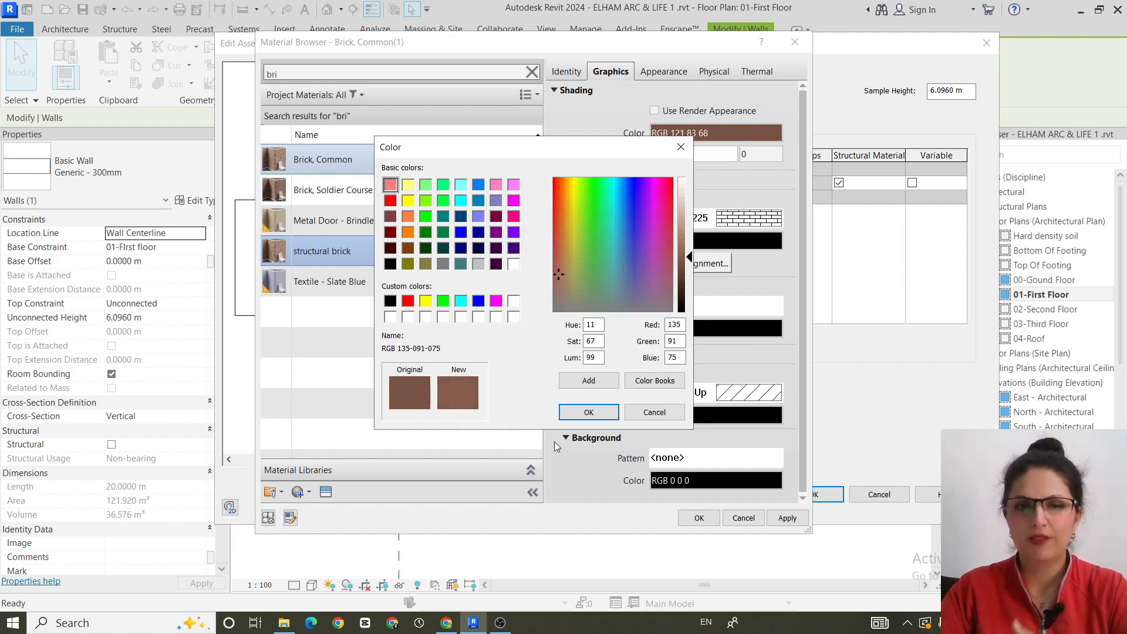
{"action": "left_click", "coordinate": [589, 413]}
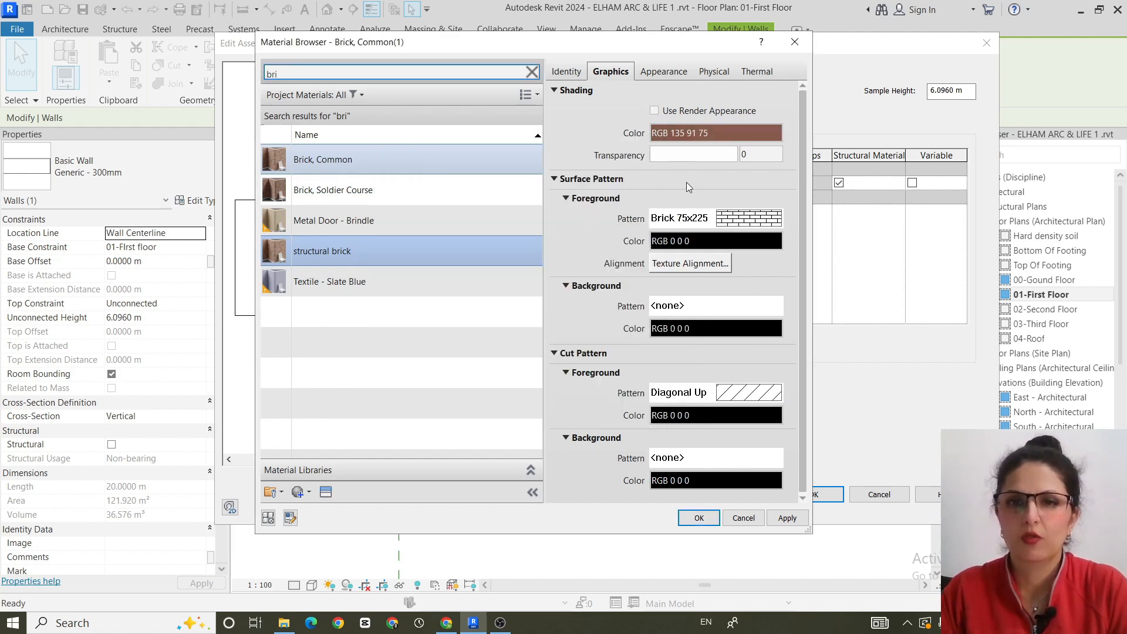
- Set structural brick's foreground cut pattern to Brickwork and assign the material to the wall's Structure [1] layer
{"action": "left_click", "coordinate": [702, 393]}
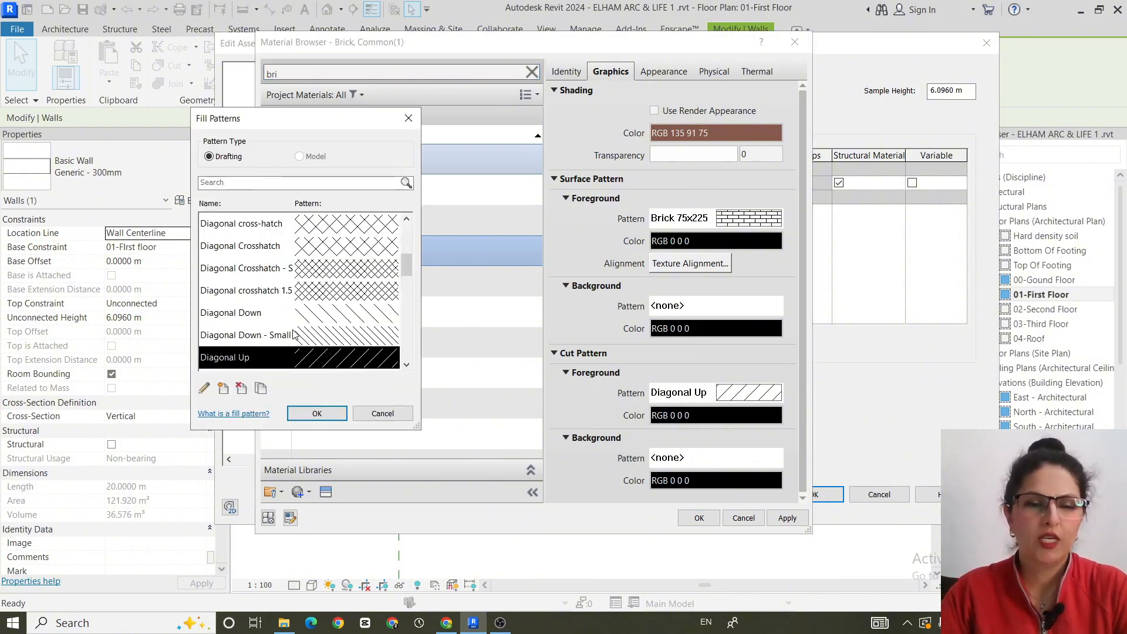
{"action": "scroll", "coordinate": [297, 335], "scroll_direction": "up", "scroll_amount": 4}
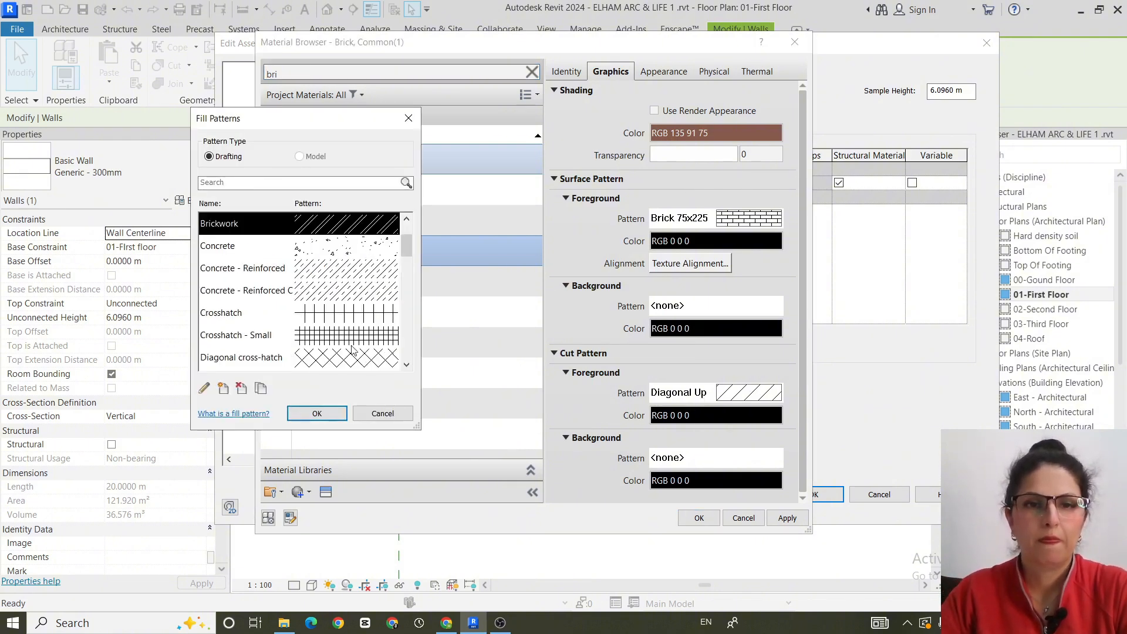
{"action": "left_click", "coordinate": [342, 411]}
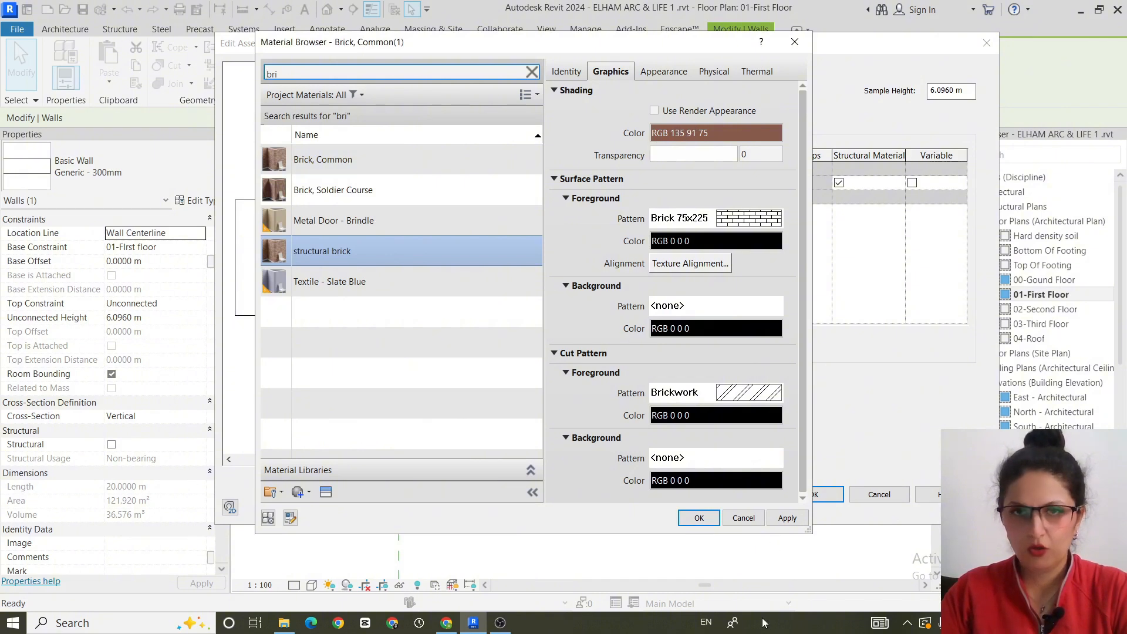
{"action": "left_click", "coordinate": [699, 516]}
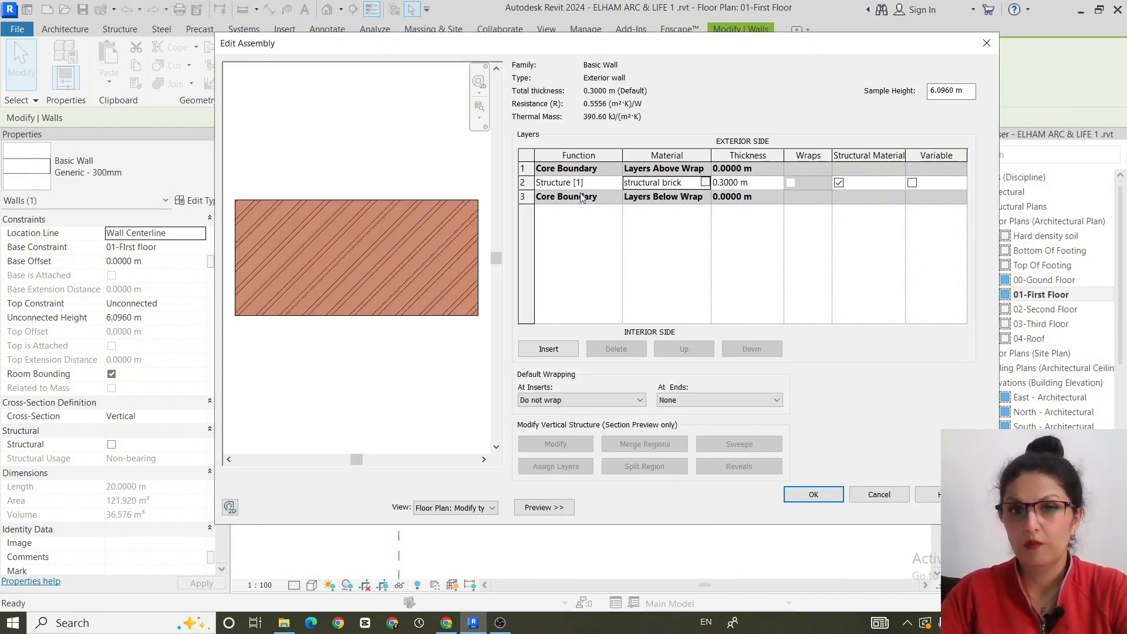
- Set the structural brick layer's thickness to 0.15 m
{"action": "left_click", "coordinate": [769, 187]}
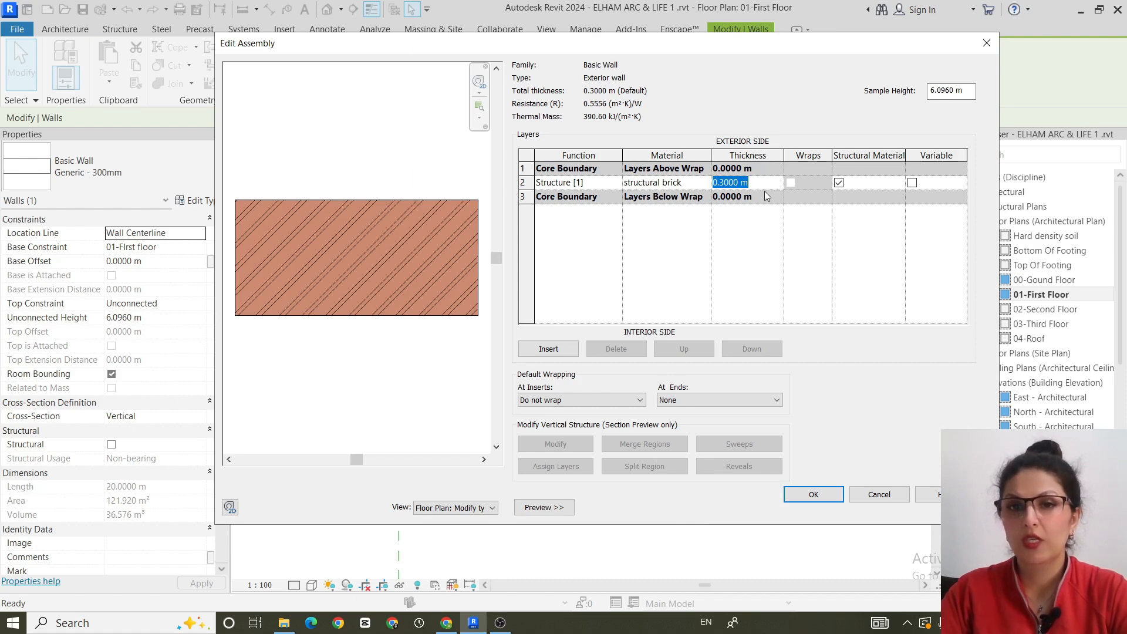
{"action": "type", "text": "."}
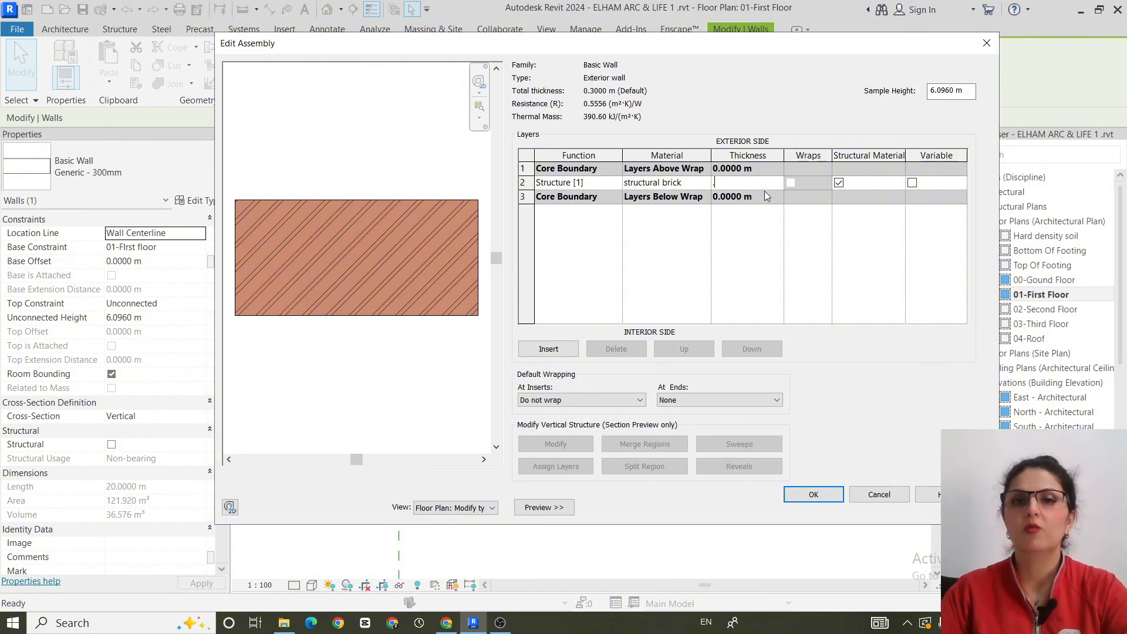
{"action": "type", "text": "15"}
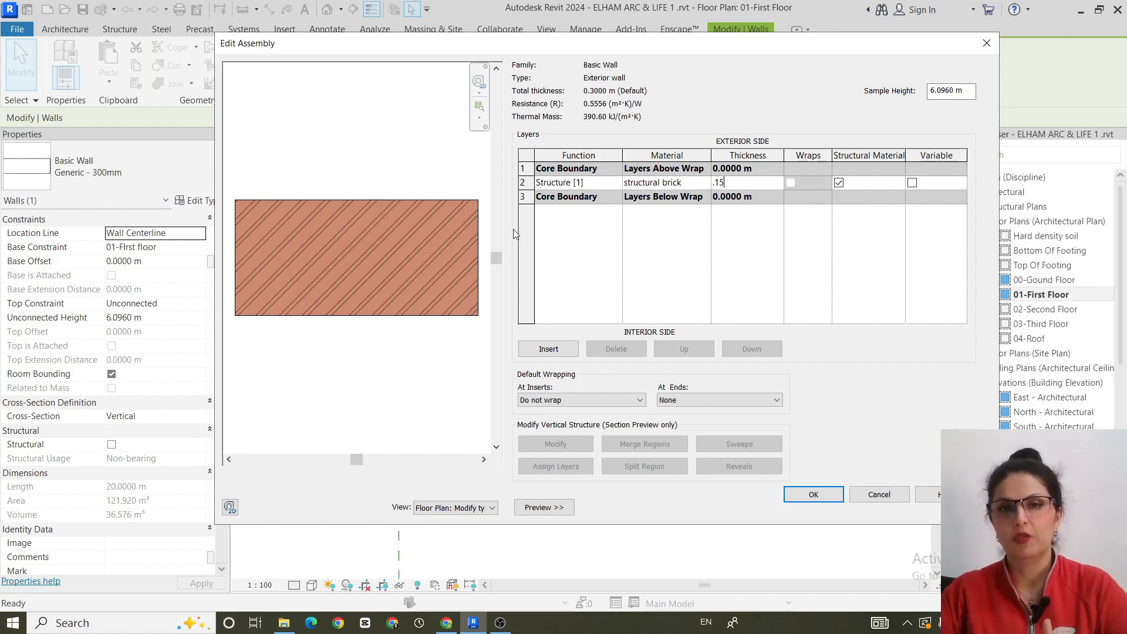
- Insert a new layer above the exterior core boundary and set its function to Finish 1 [4]
{"action": "left_click", "coordinate": [546, 350]}
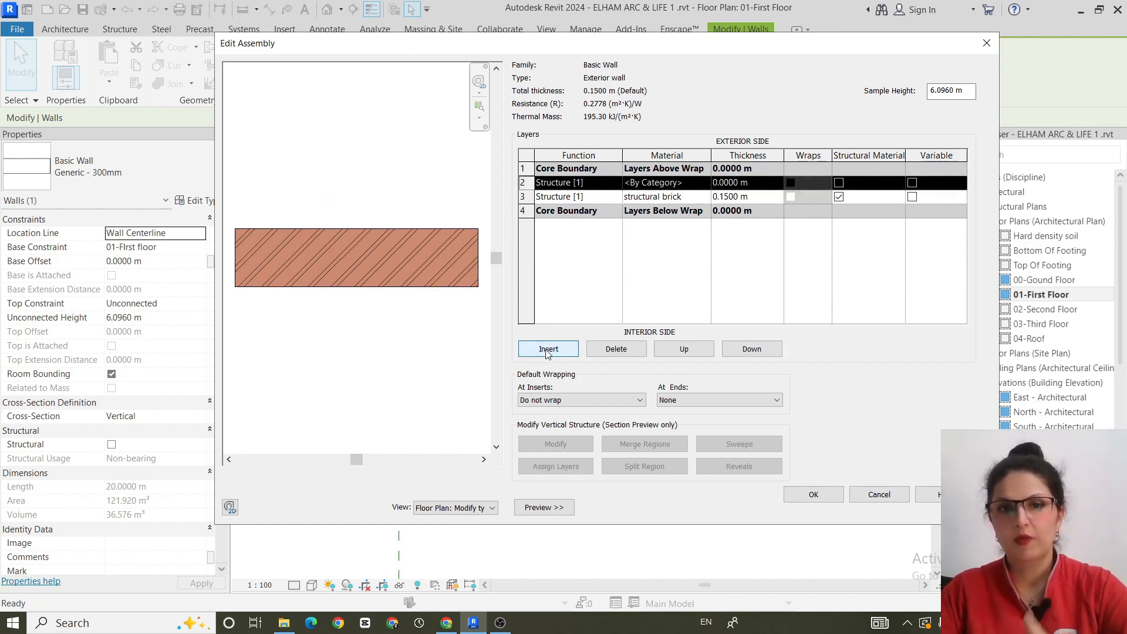
{"action": "left_click", "coordinate": [684, 350]}
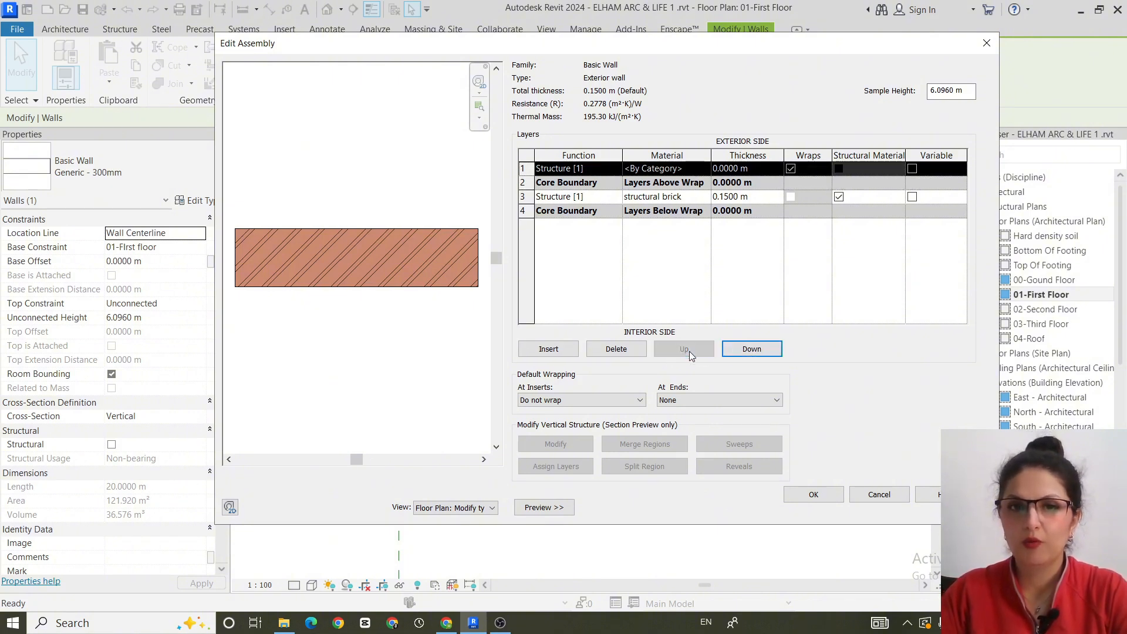
{"action": "left_click", "coordinate": [610, 171]}
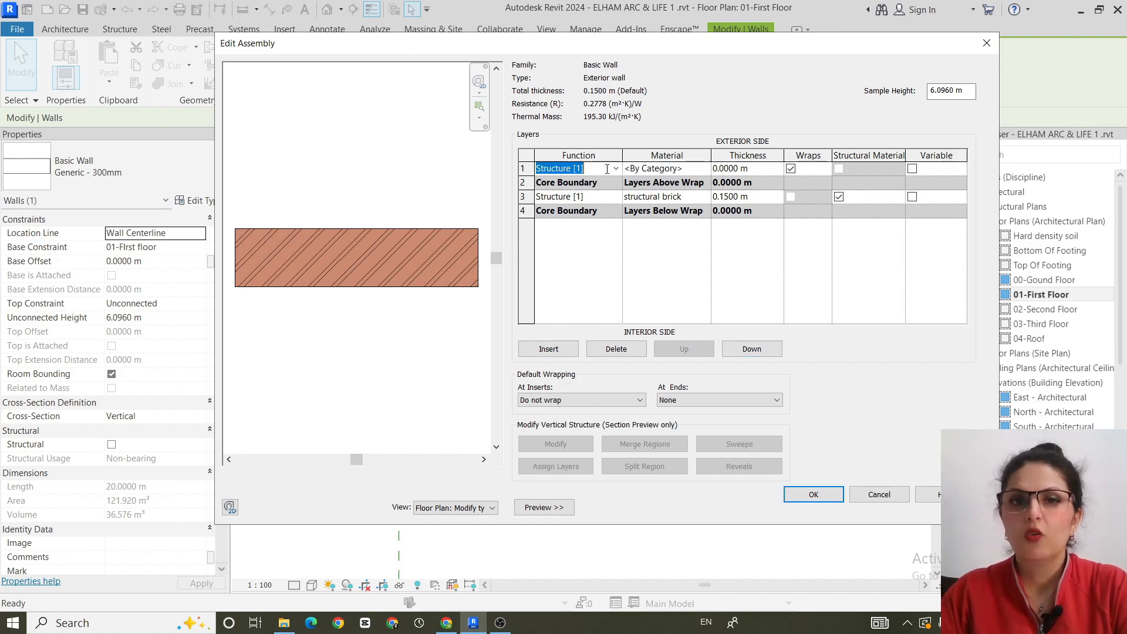
{"action": "left_click", "coordinate": [616, 169]}
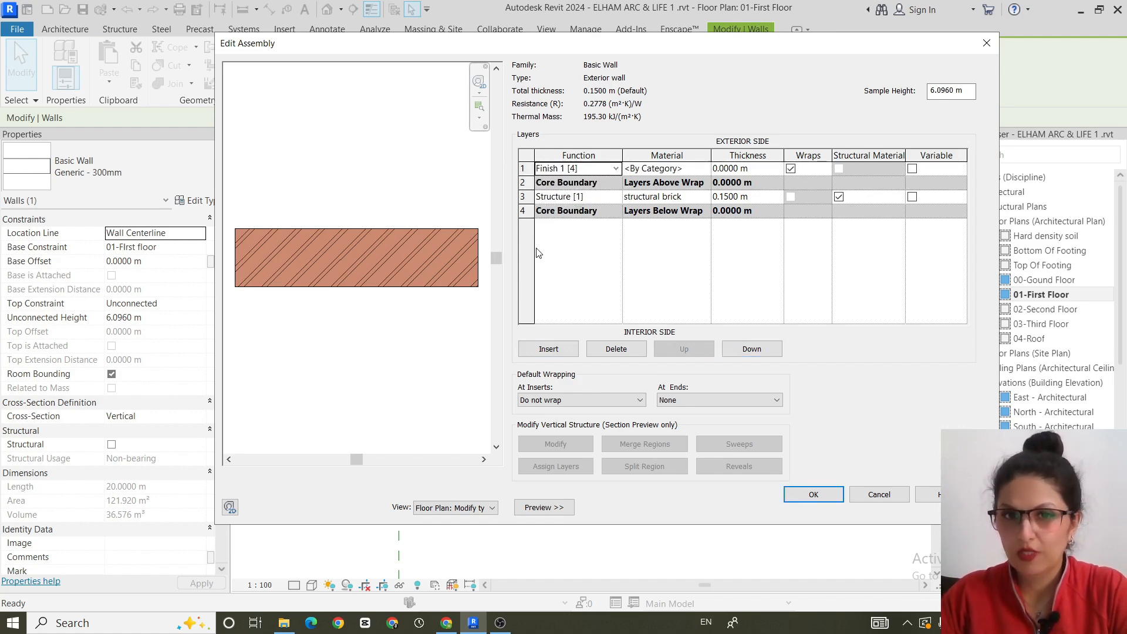
- Find the cement,sand mortar material and assign it to the new Finish 1 [4] layer
{"action": "left_click", "coordinate": [702, 170]}
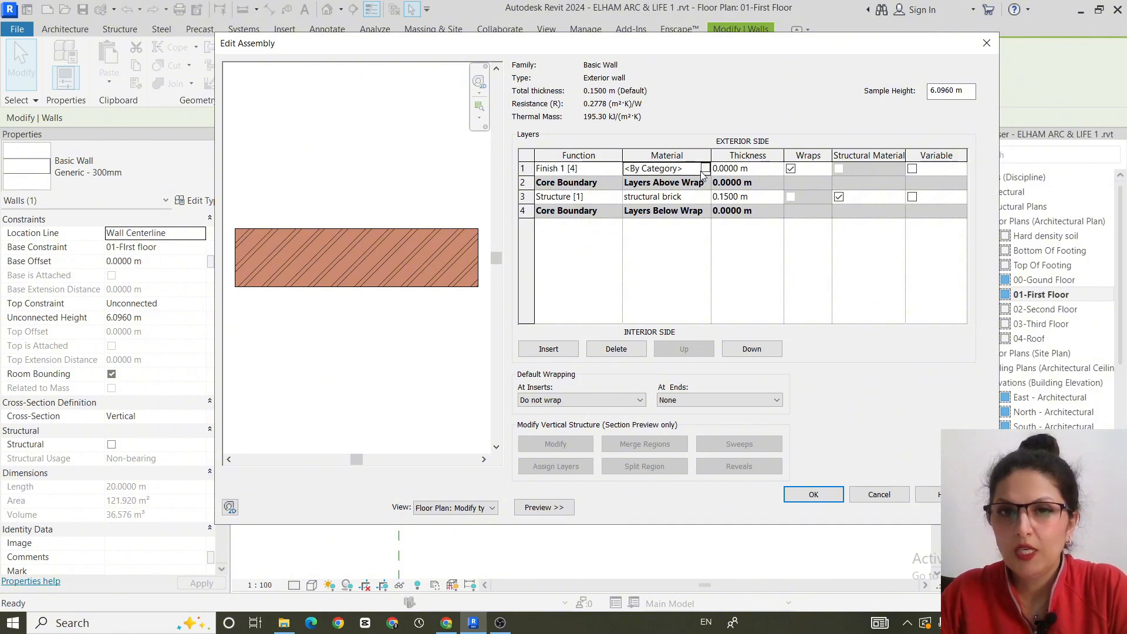
{"action": "left_click", "coordinate": [705, 168]}
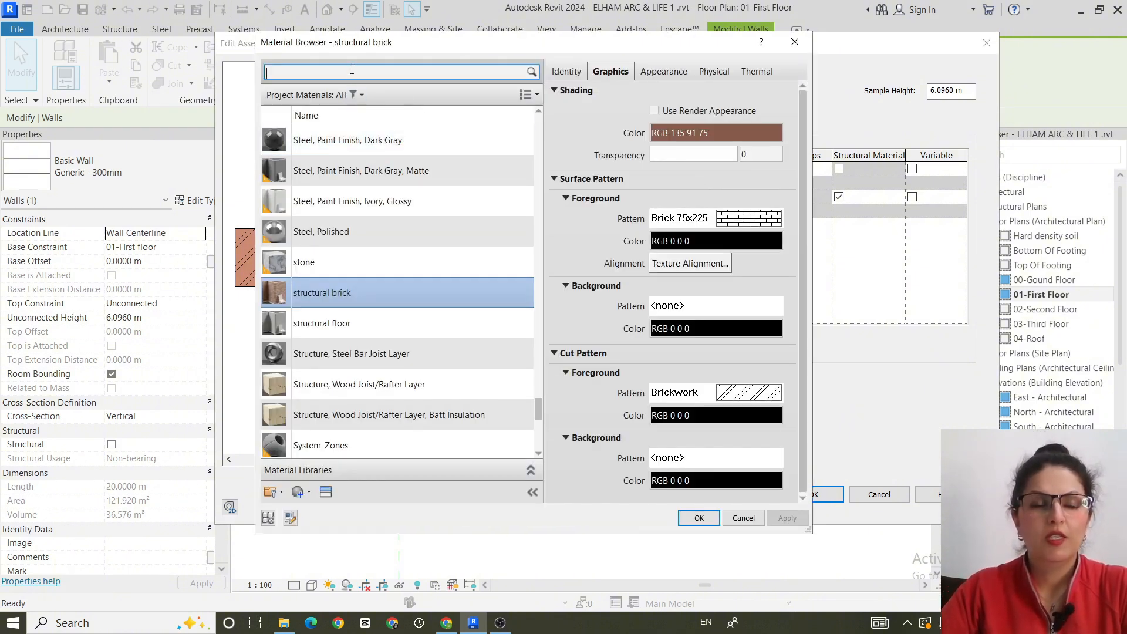
{"action": "type", "text": "mo"}
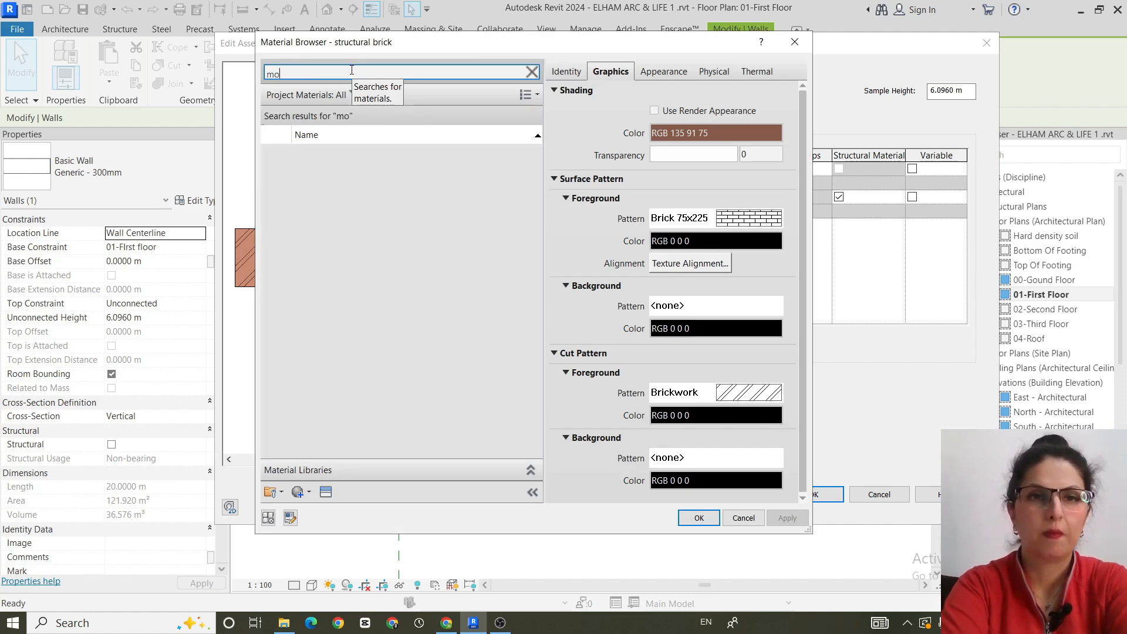
{"action": "key", "text": "BackSpace"}
{"action": "type", "text": "a"}
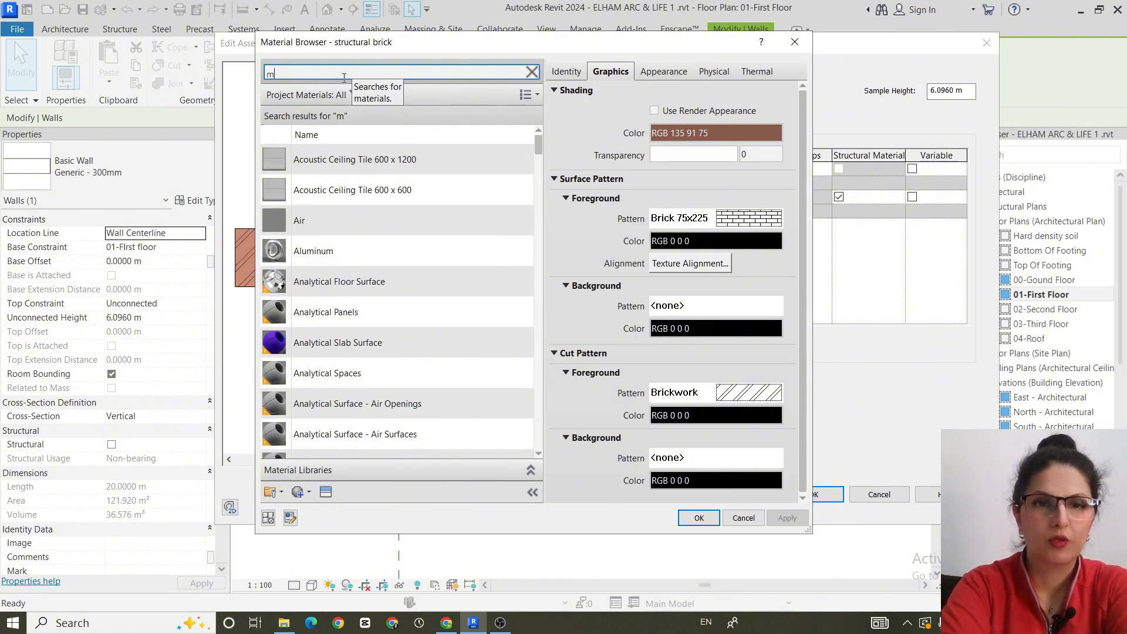
{"action": "type", "text": "rt"}
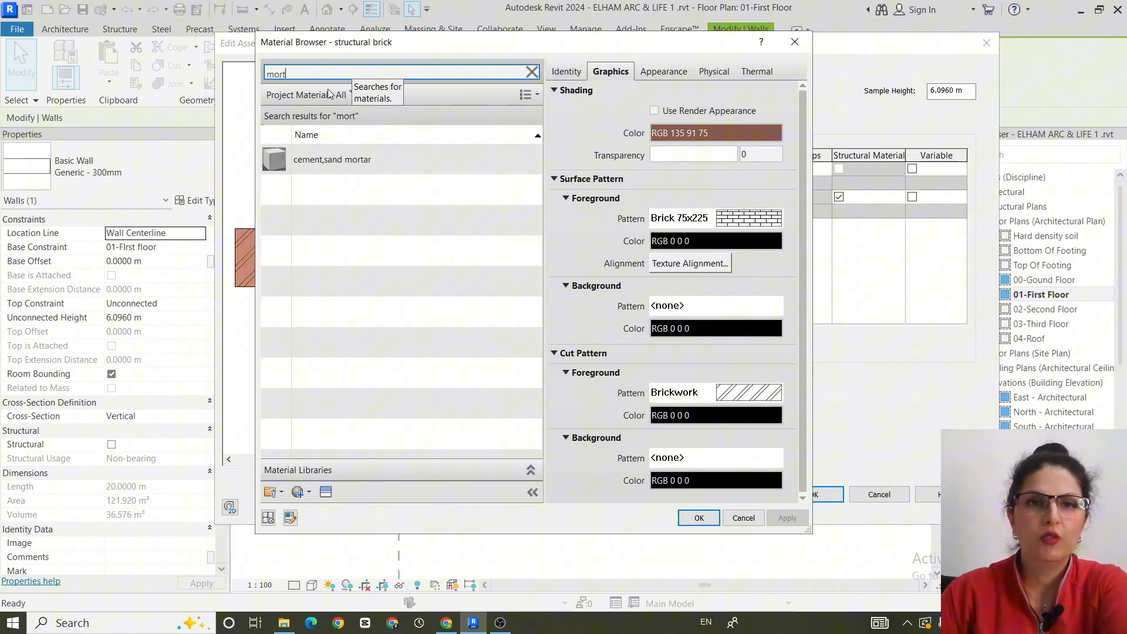
{"action": "left_click", "coordinate": [347, 158]}
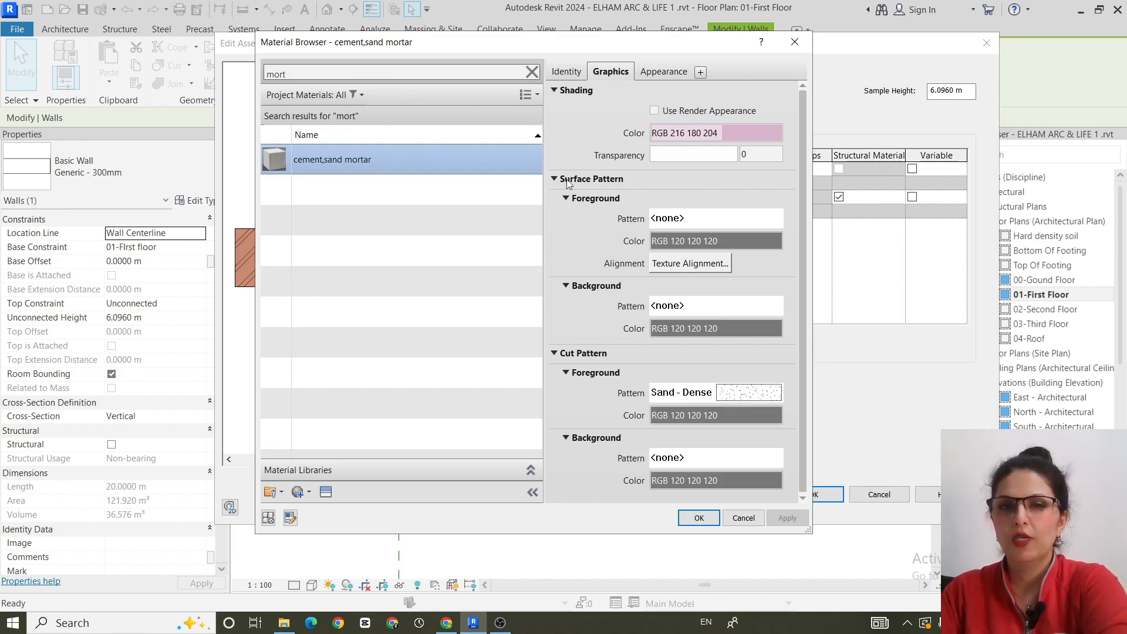
{"action": "left_click", "coordinate": [699, 517]}
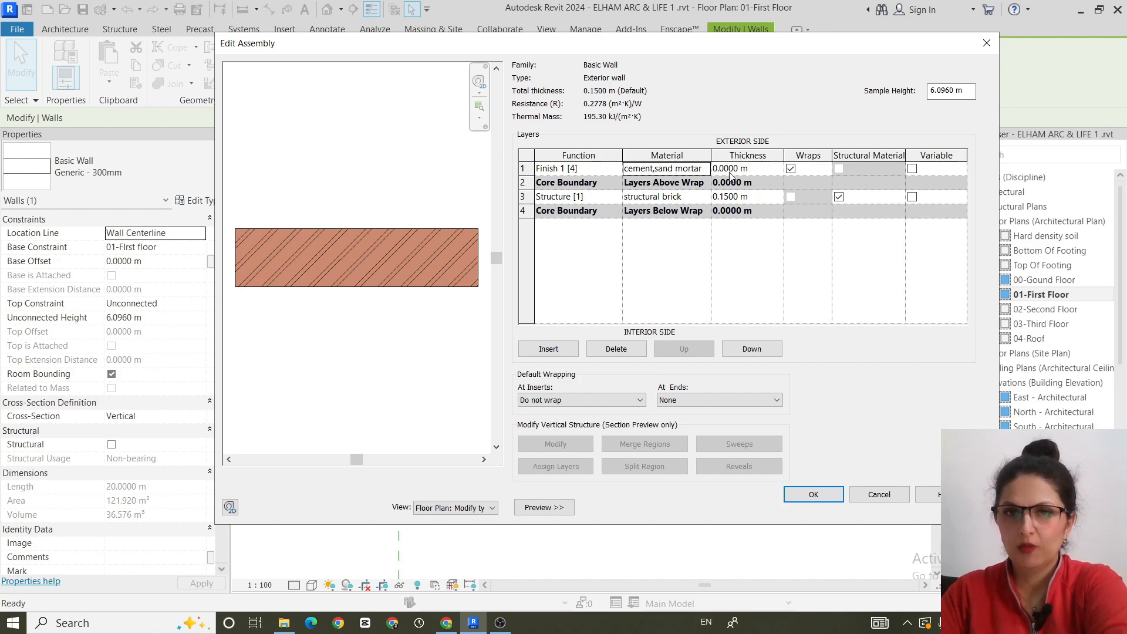
- Set the cement,sand mortar layer's thickness to 0.03 m
{"action": "left_click", "coordinate": [770, 168]}
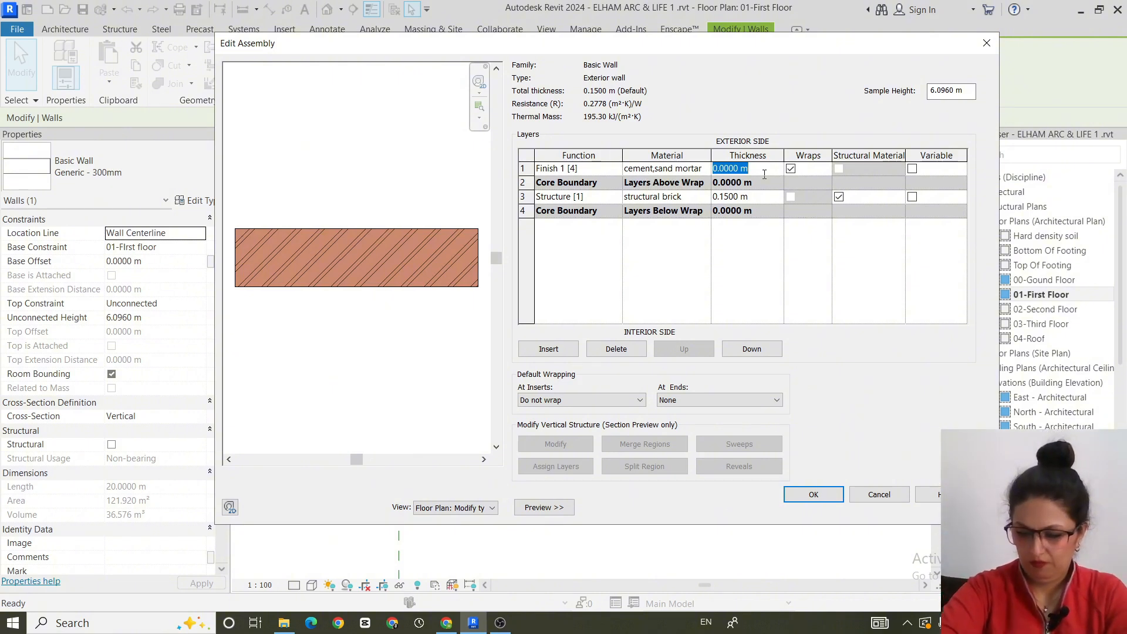
{"action": "type", "text": ".03"}
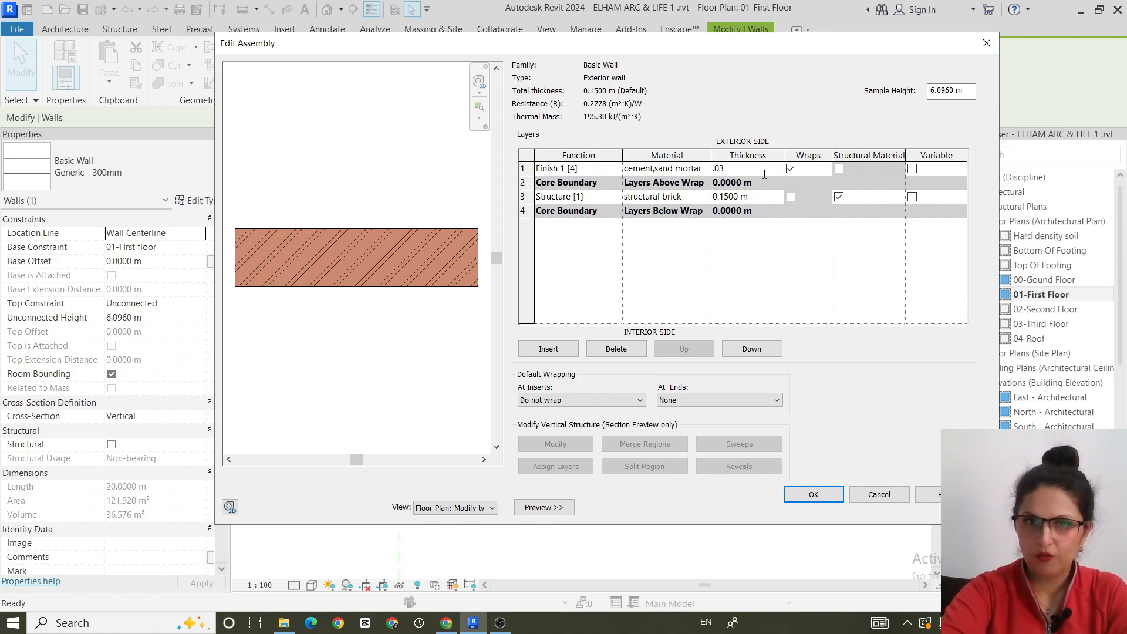
{"action": "left_click", "coordinate": [697, 238]}
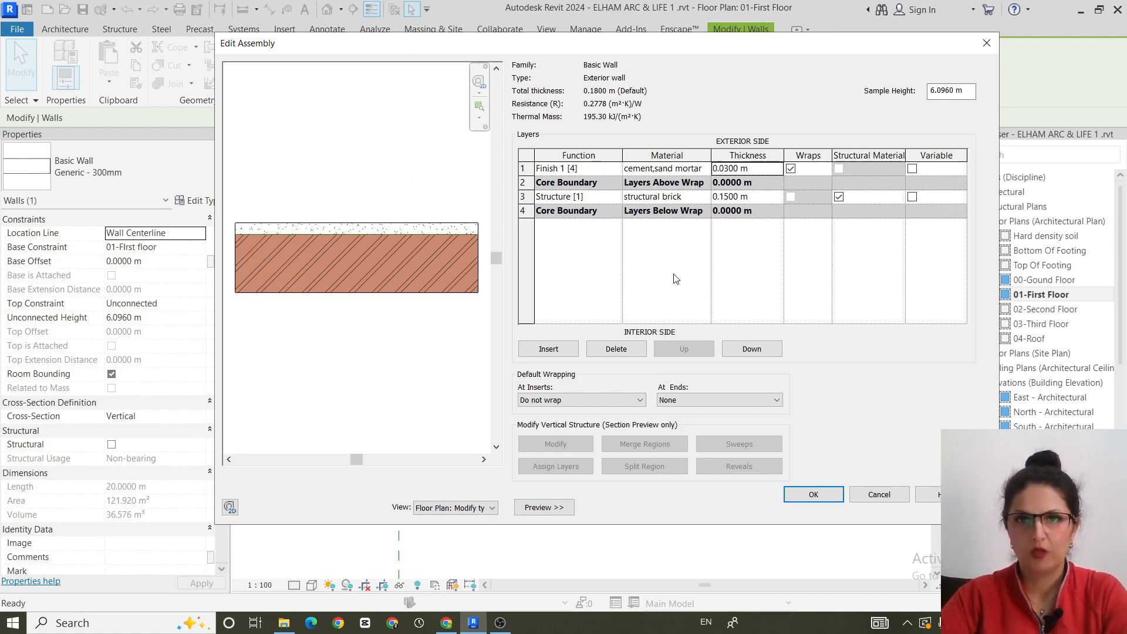
- Insert another layer outside the cement,sand mortar layer and set its function to Finish 1 [4]
{"action": "left_click", "coordinate": [551, 351]}
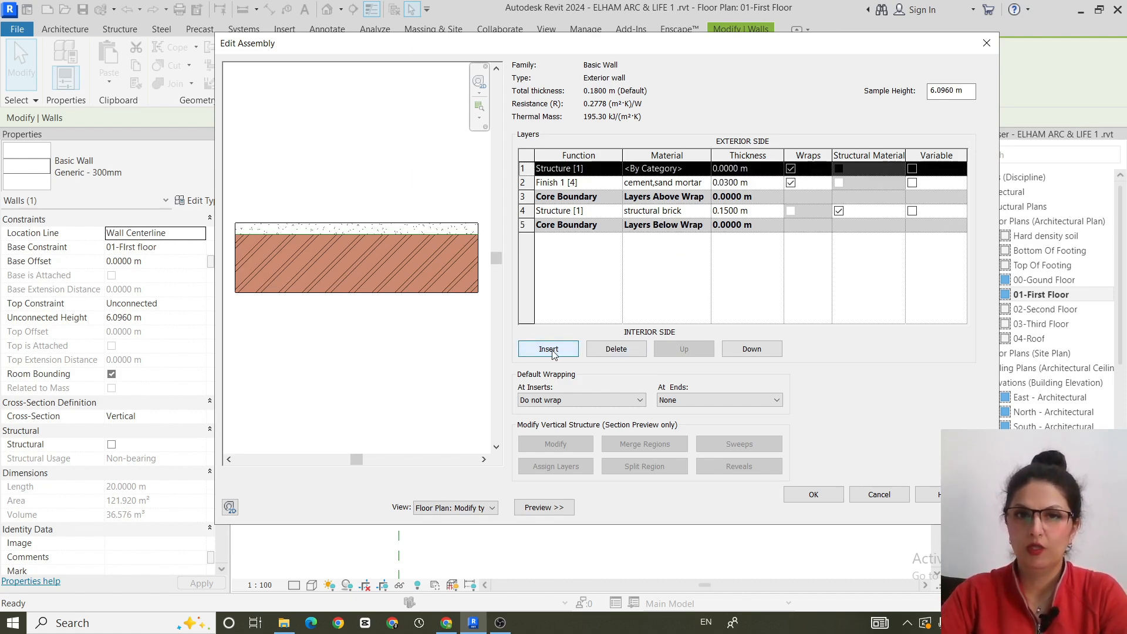
{"action": "left_click", "coordinate": [617, 169]}
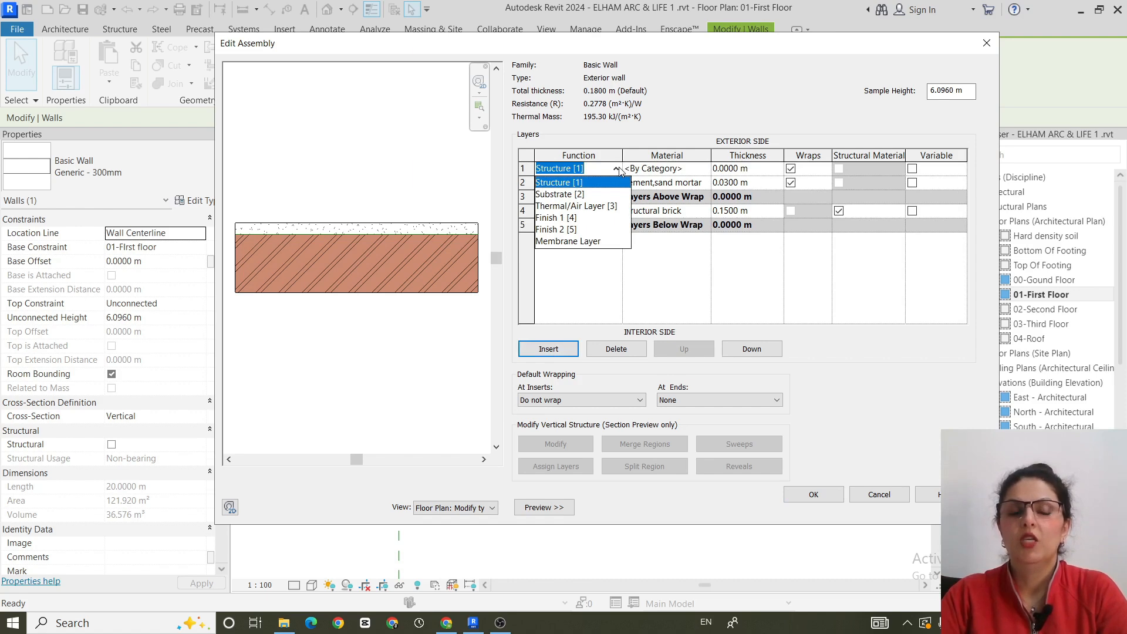
{"action": "left_click", "coordinate": [556, 219]}
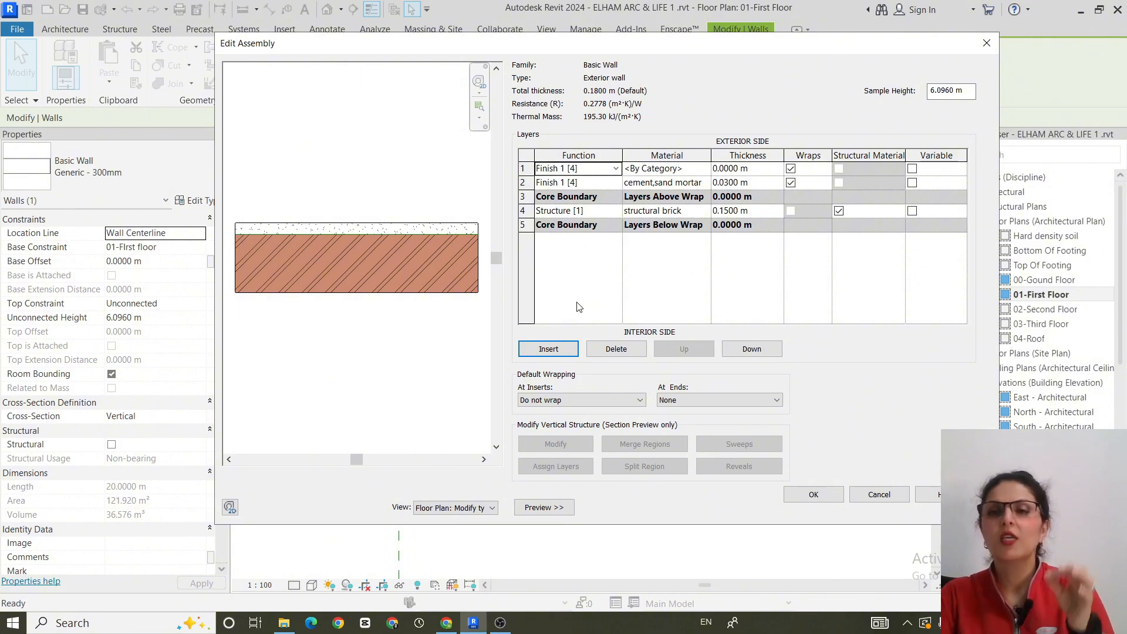
- Open the material choice for the outermost Finish 1 [4] layer and find Brick, Soldier Course
{"action": "left_click", "coordinate": [705, 169]}
{"action": "left_click", "coordinate": [705, 168]}
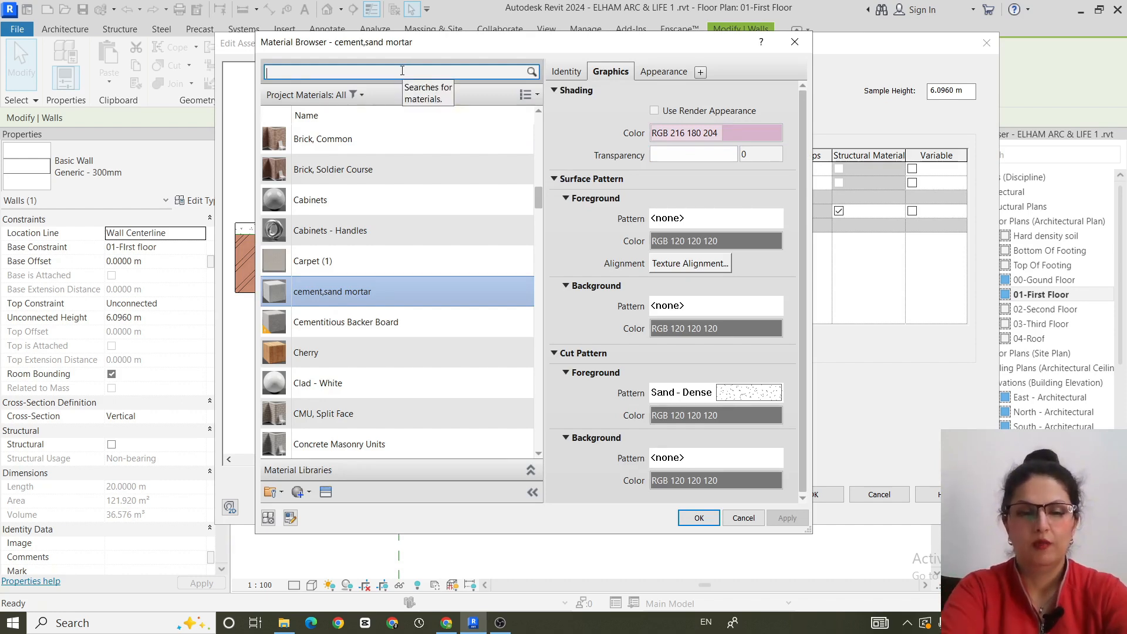
{"action": "type", "text": "brick"}
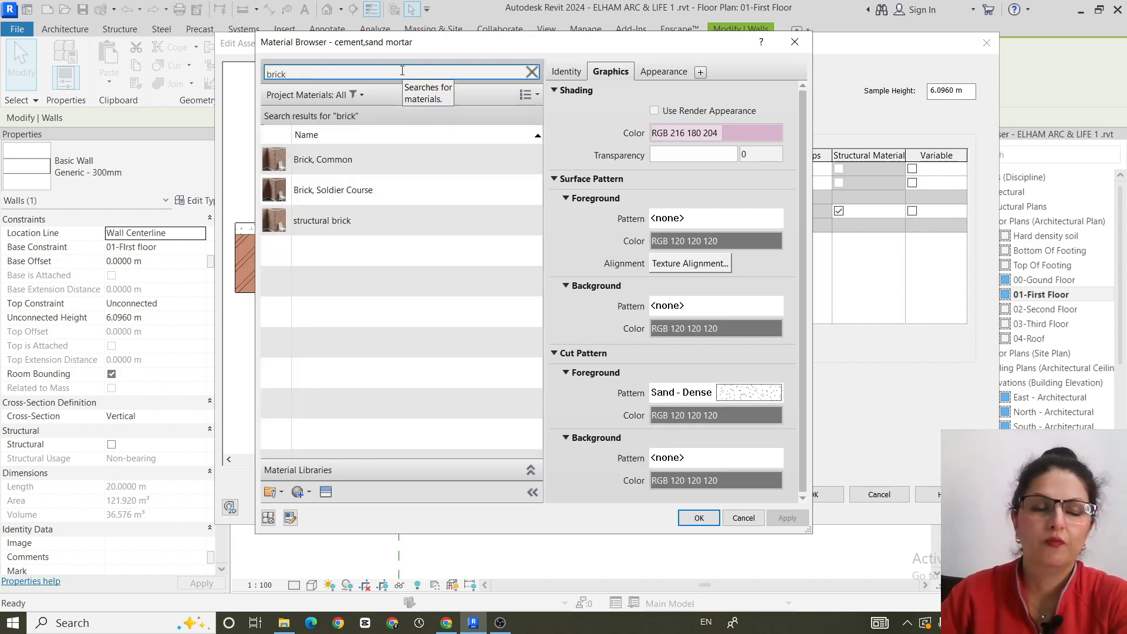
{"action": "left_click", "coordinate": [382, 189]}
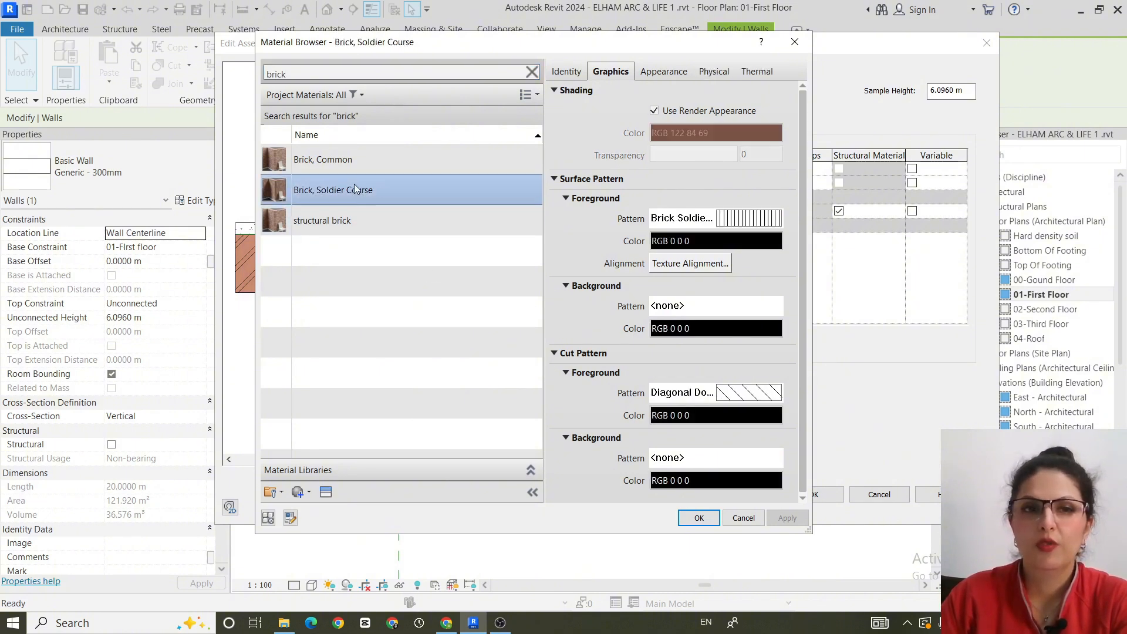
- Duplicate the Brick, Soldier Course material with its assets and name the copy "brick facade"
{"action": "right_click", "coordinate": [354, 186]}
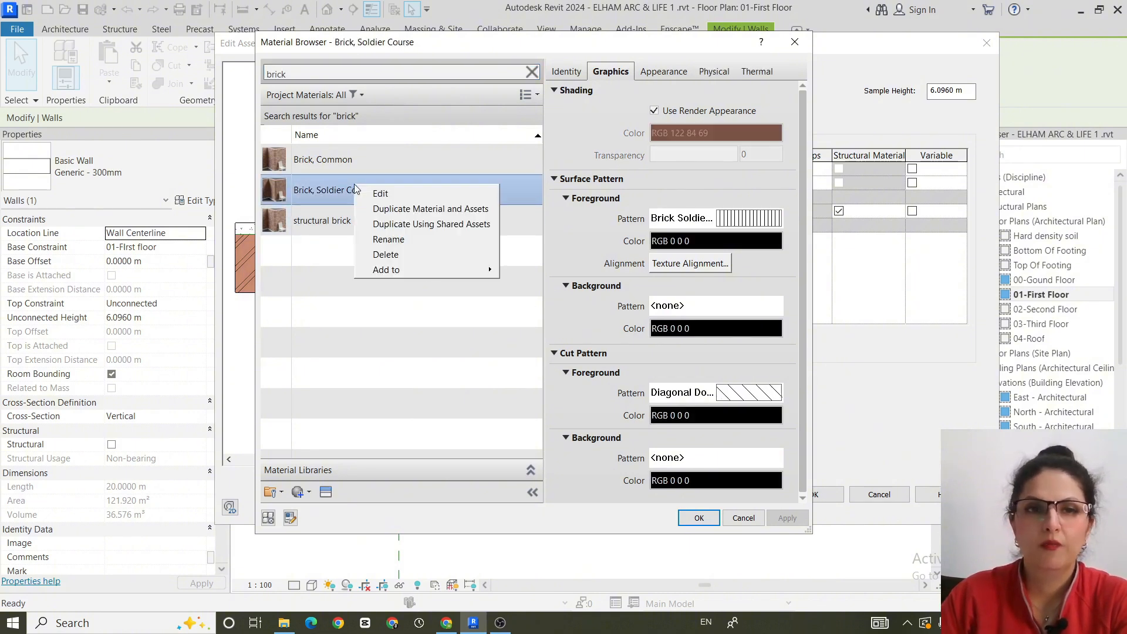
{"action": "left_click", "coordinate": [459, 209]}
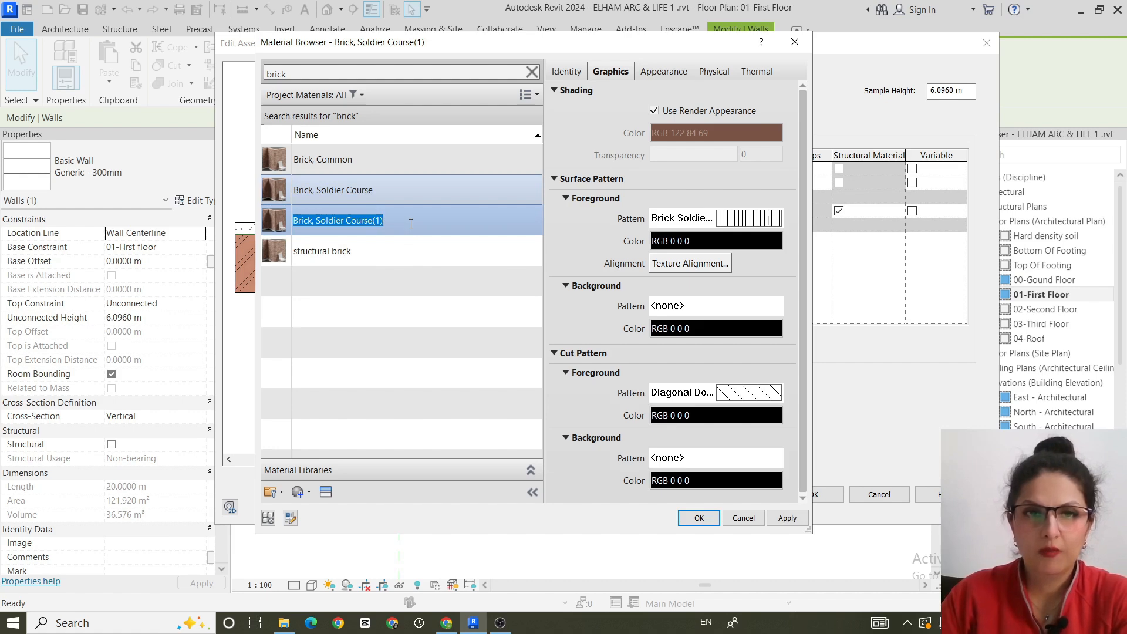
{"action": "right_click", "coordinate": [411, 224]}
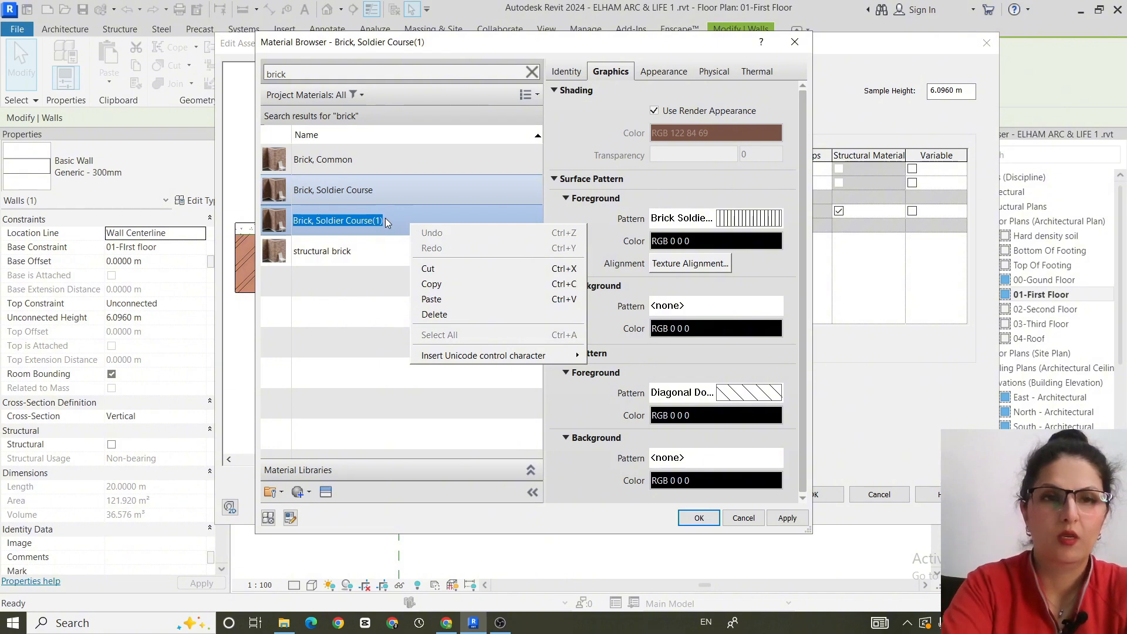
{"action": "left_click", "coordinate": [395, 223]}
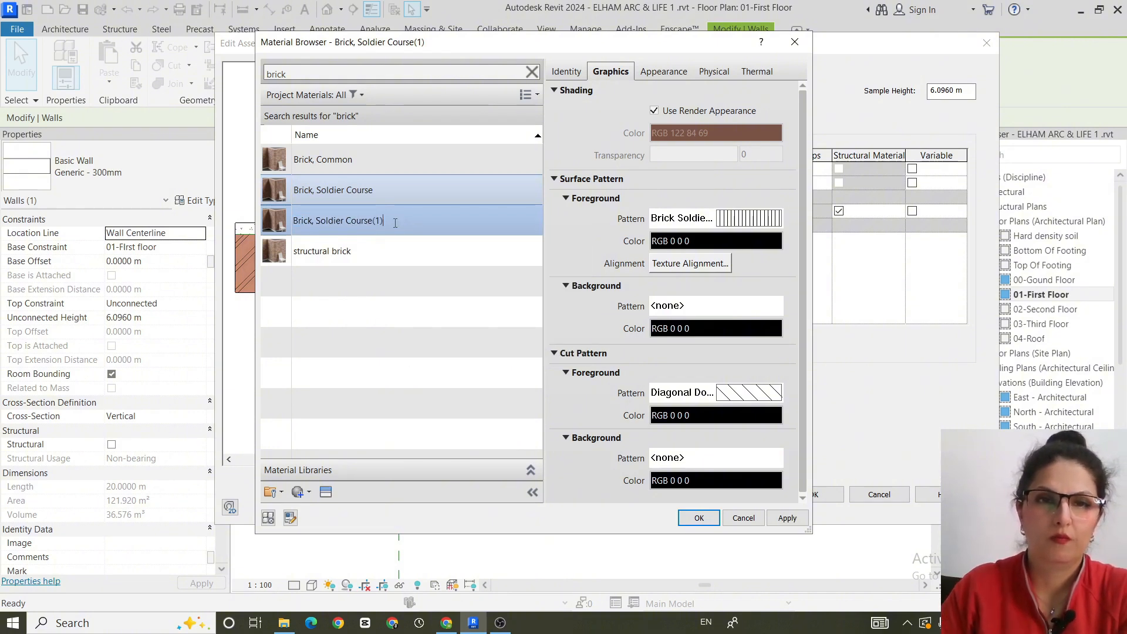
{"action": "key", "text": "ctrl+a"}
{"action": "type", "text": "br"}
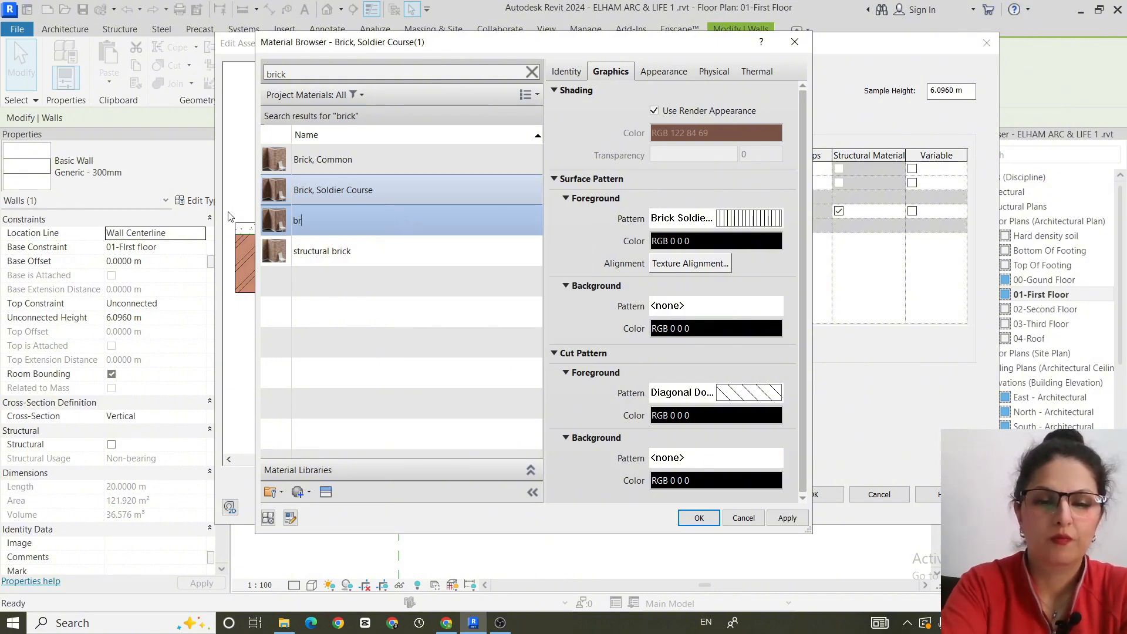
{"action": "type", "text": "ick fa"}
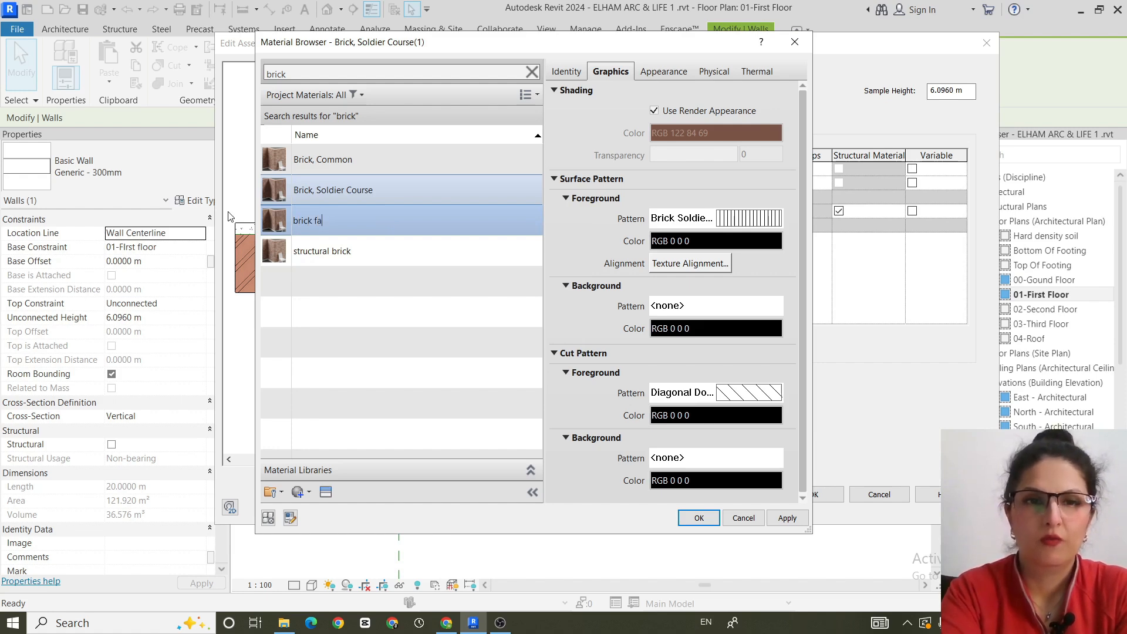
{"action": "type", "text": "cade"}
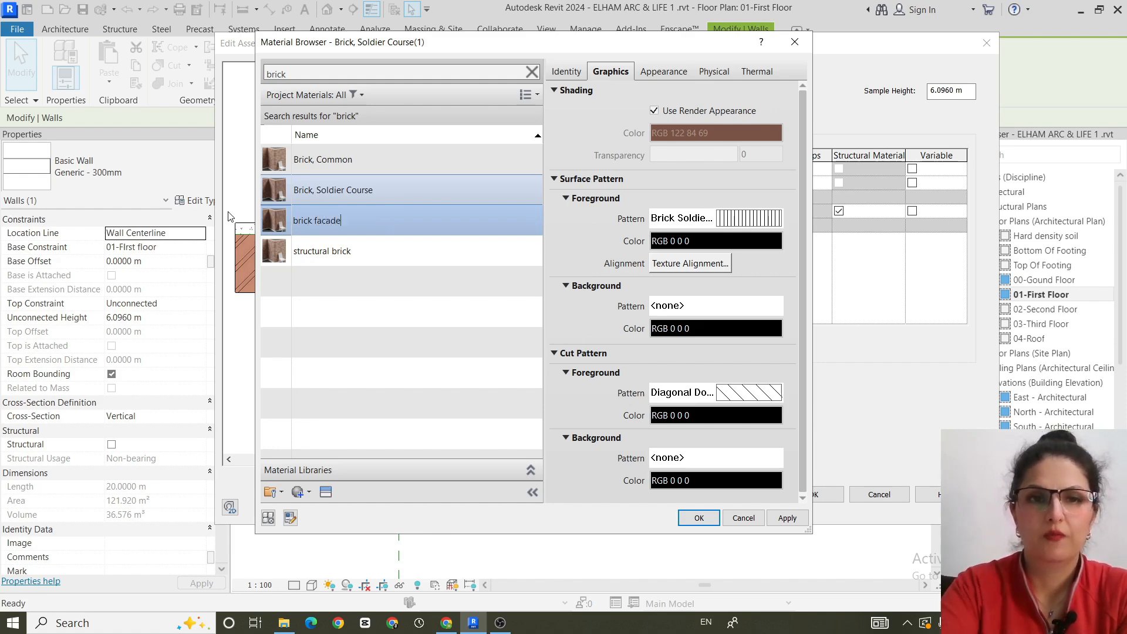
{"action": "key", "text": "Return"}
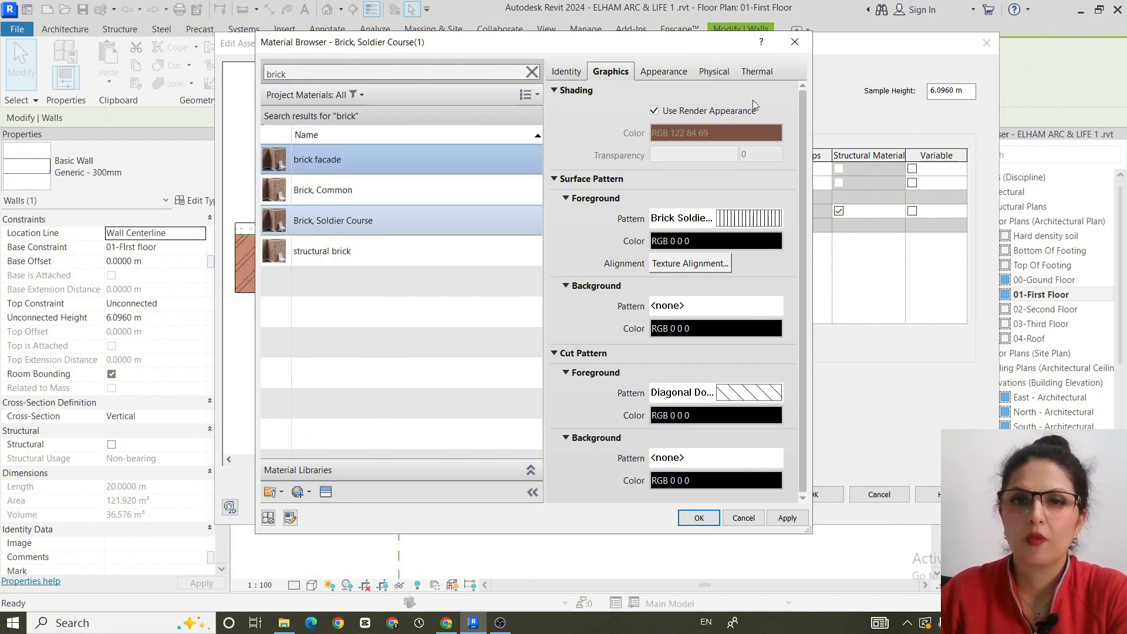
- Turn off the render appearance for the brick facade material's shading and set its colour to RGB 130 88 72
{"action": "left_click", "coordinate": [655, 110]}
{"action": "left_click", "coordinate": [671, 134]}
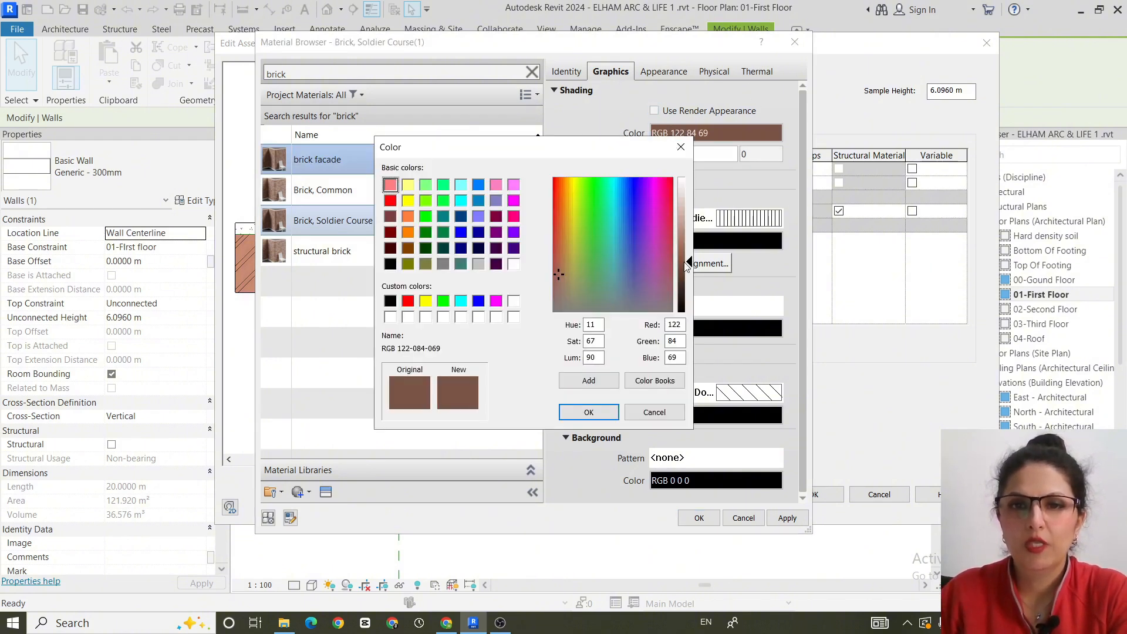
{"action": "left_click_drag", "start_coordinate": [688, 266], "coordinate": [691, 263]}
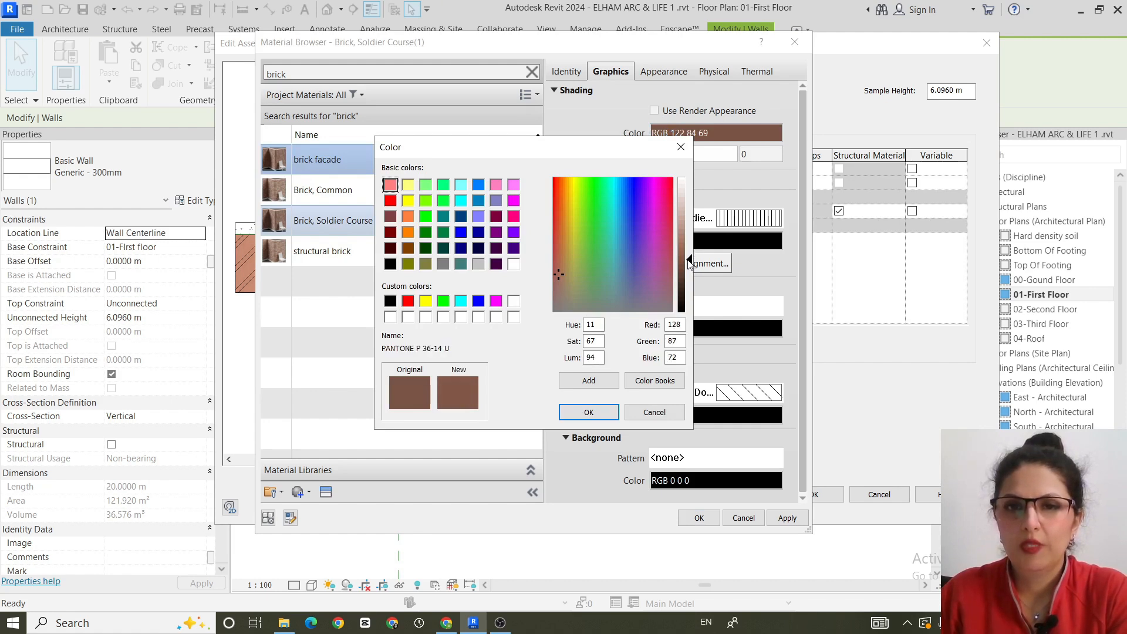
{"action": "left_click", "coordinate": [588, 412]}
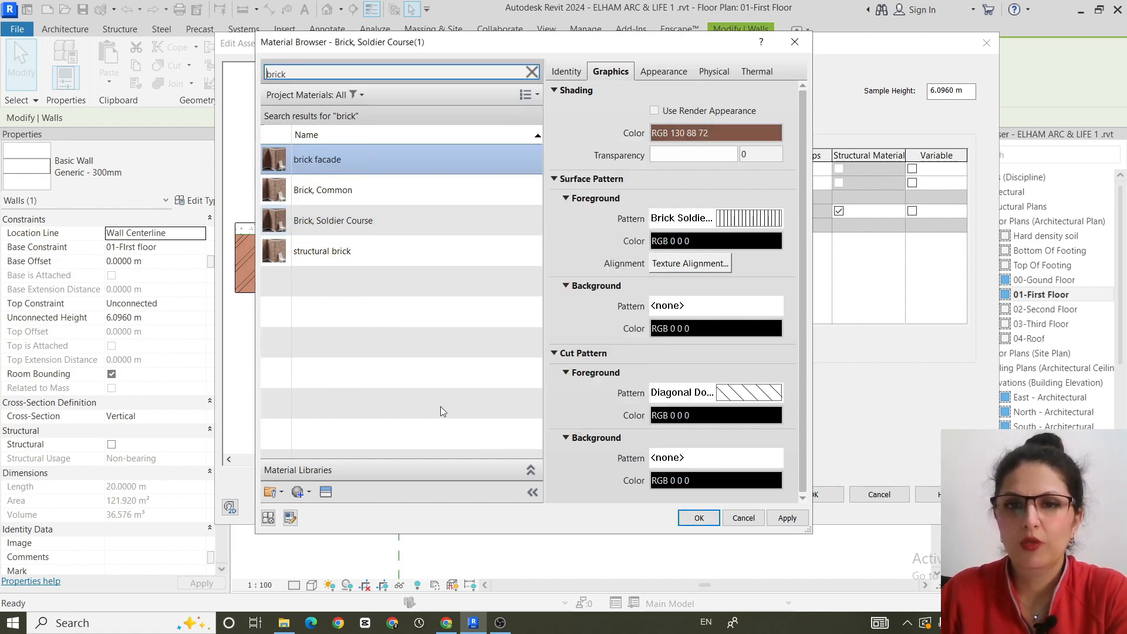
- Set the brick facade material's cut foreground pattern to Brickwork and assign the material to the outermost layer
{"action": "left_click", "coordinate": [737, 397]}
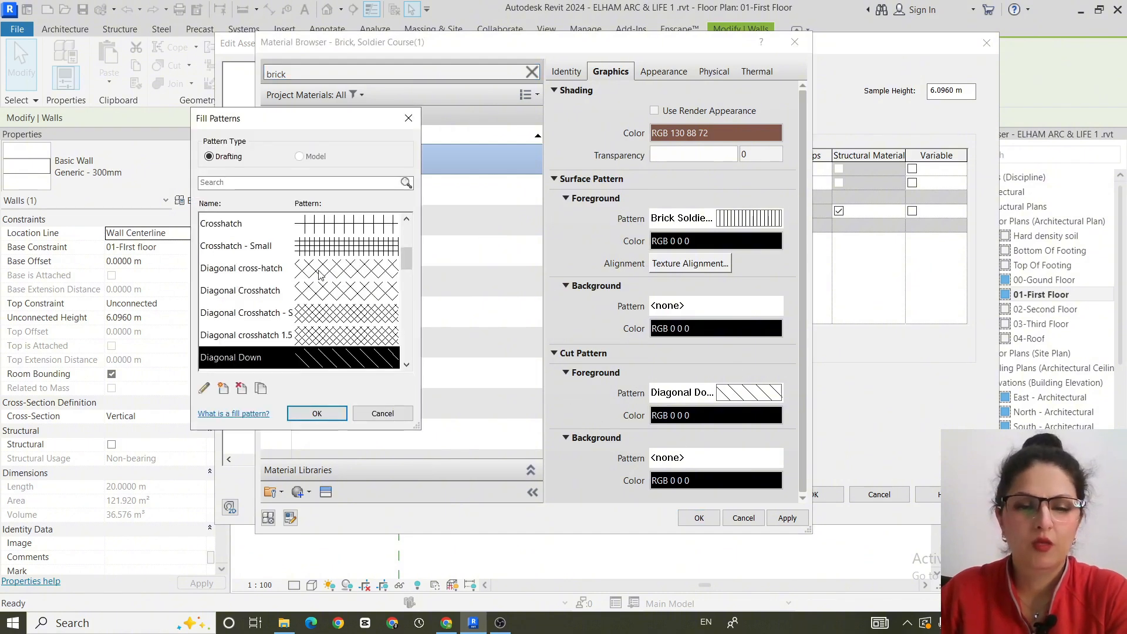
{"action": "key", "text": "b"}
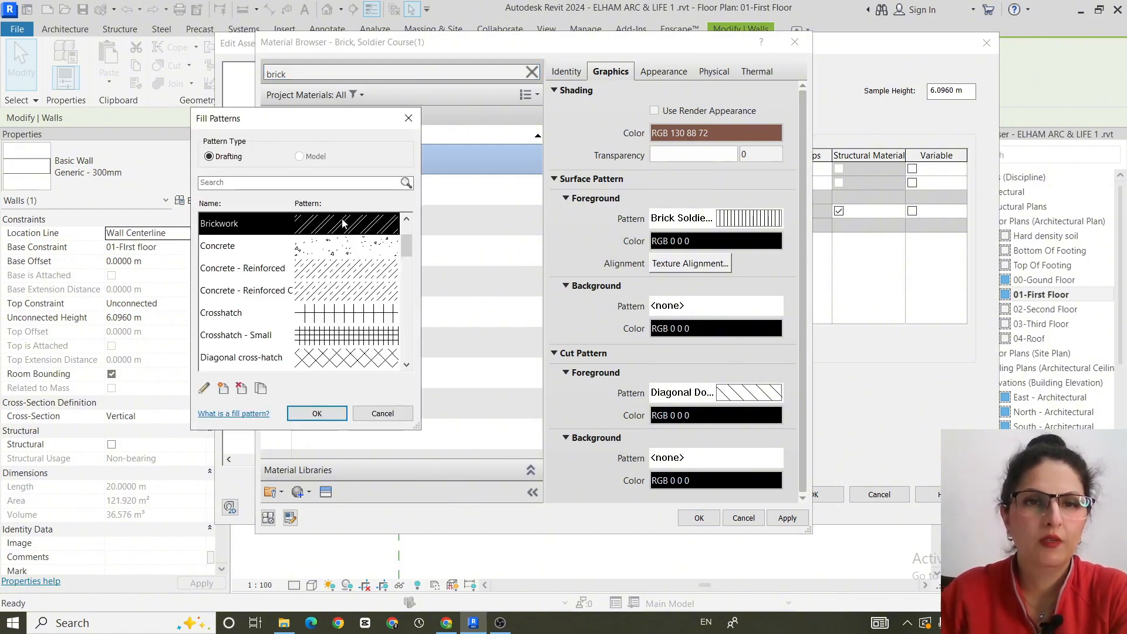
{"action": "left_click", "coordinate": [317, 413]}
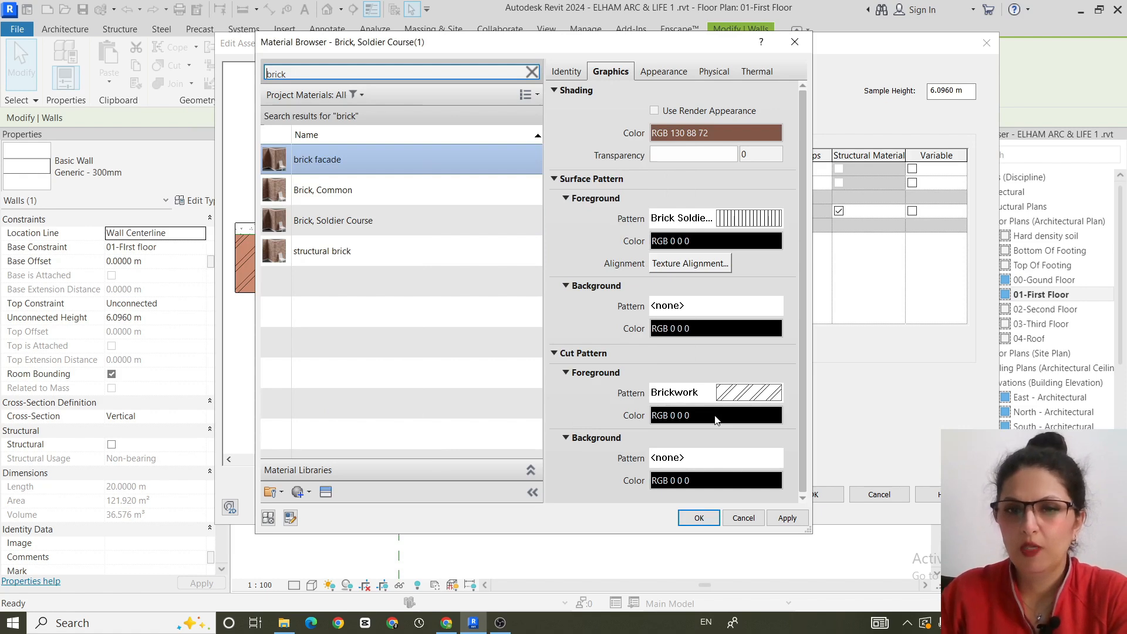
{"action": "left_click", "coordinate": [796, 520]}
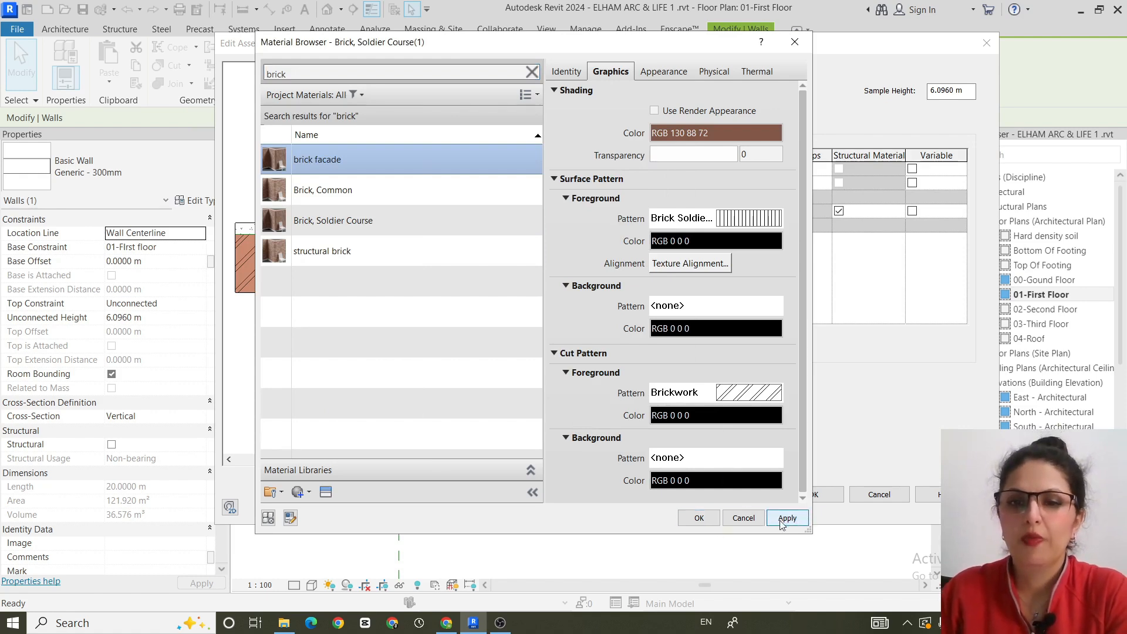
{"action": "left_click", "coordinate": [699, 519]}
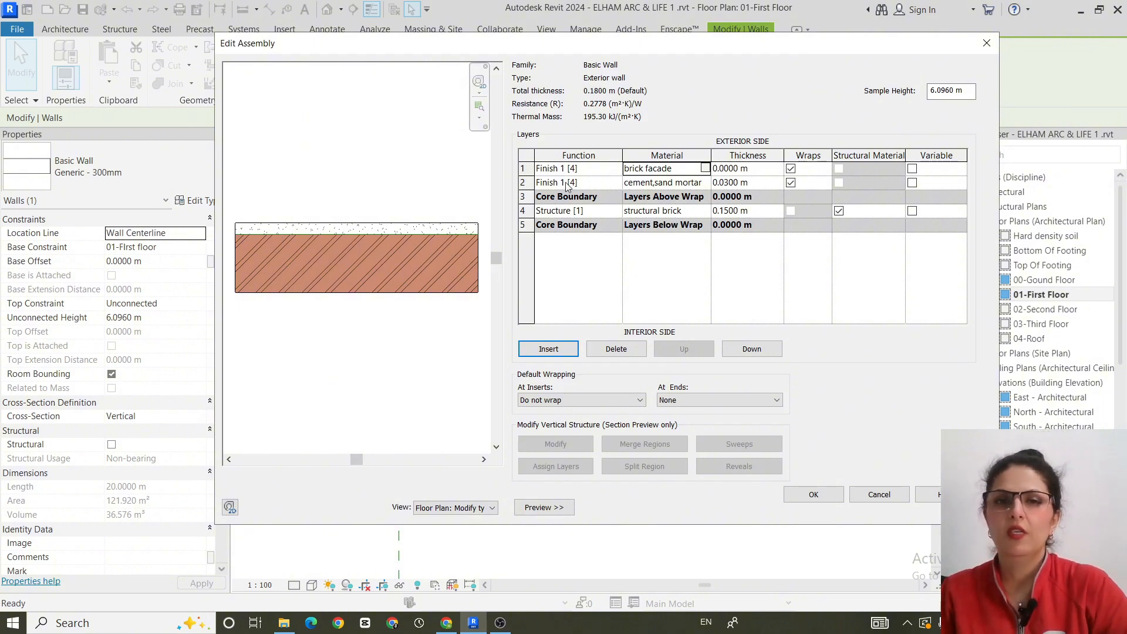
- Insert a layer between the cement,sand mortar layer and the exterior core boundary, and set its function to Thermal/Air Layer [3]
{"action": "left_click", "coordinate": [561, 351]}
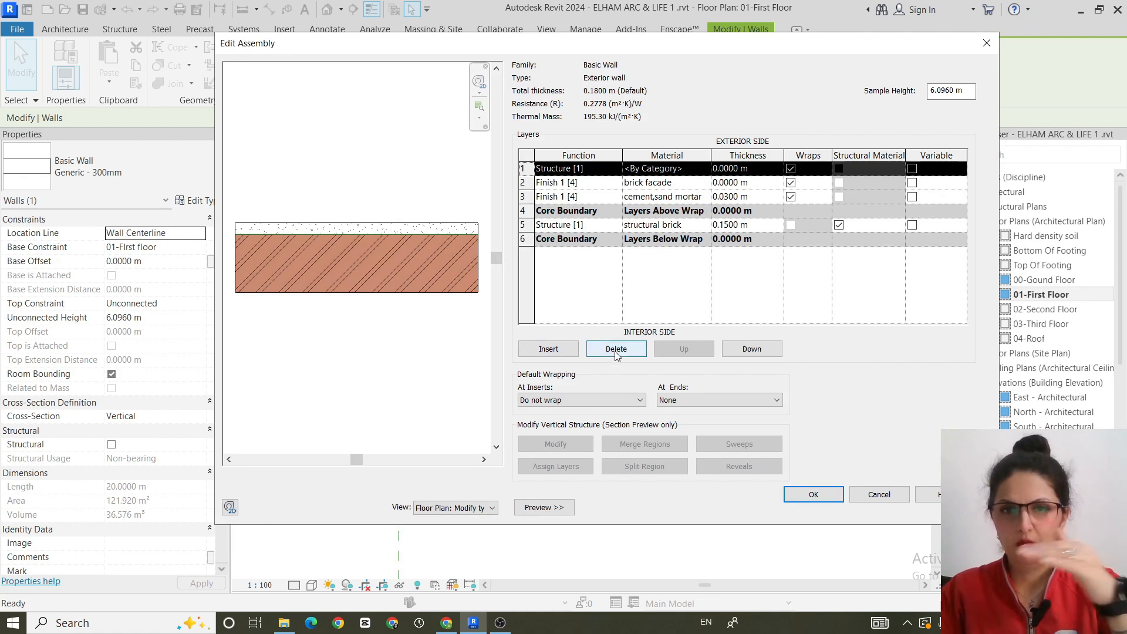
{"action": "left_click", "coordinate": [759, 351]}
{"action": "left_click", "coordinate": [757, 352]}
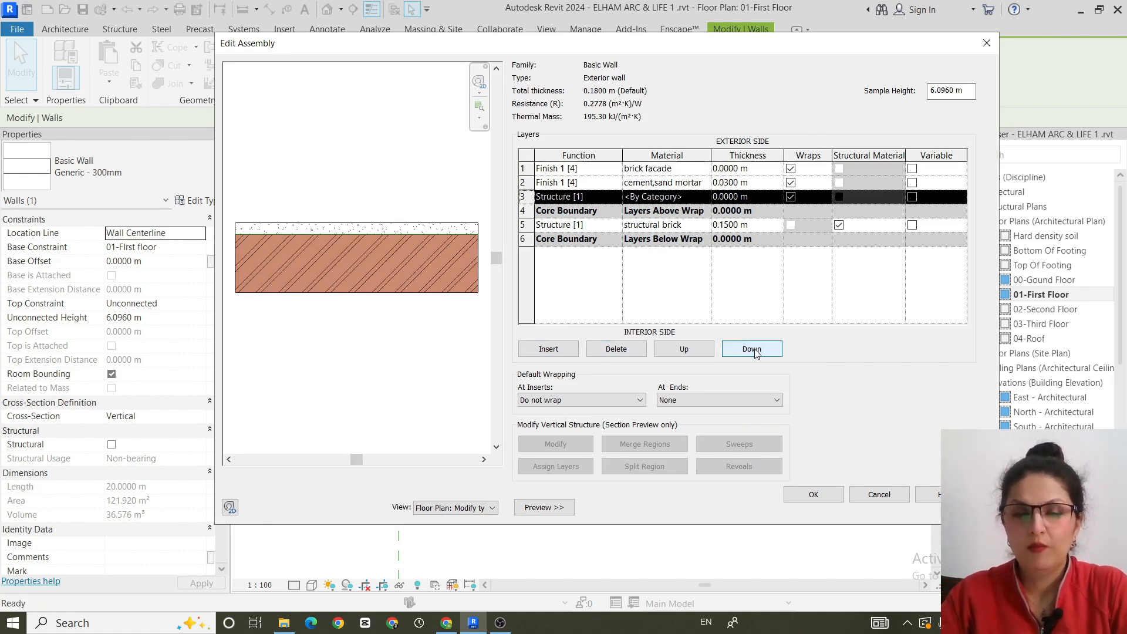
{"action": "left_click", "coordinate": [616, 197]}
{"action": "left_click", "coordinate": [616, 197]}
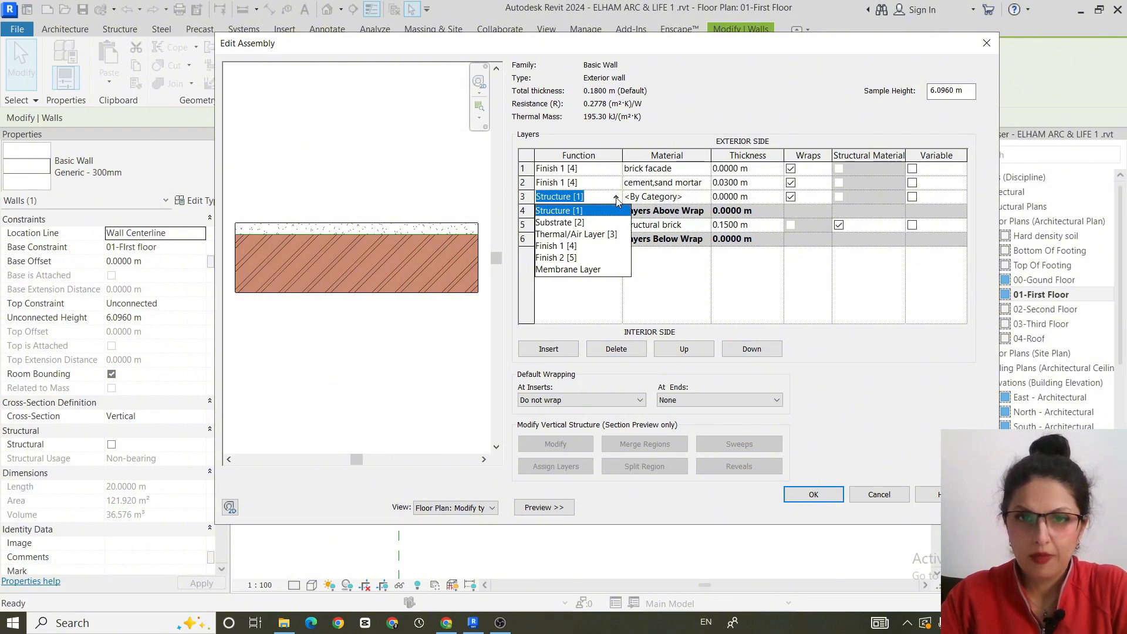
{"action": "left_click", "coordinate": [610, 234]}
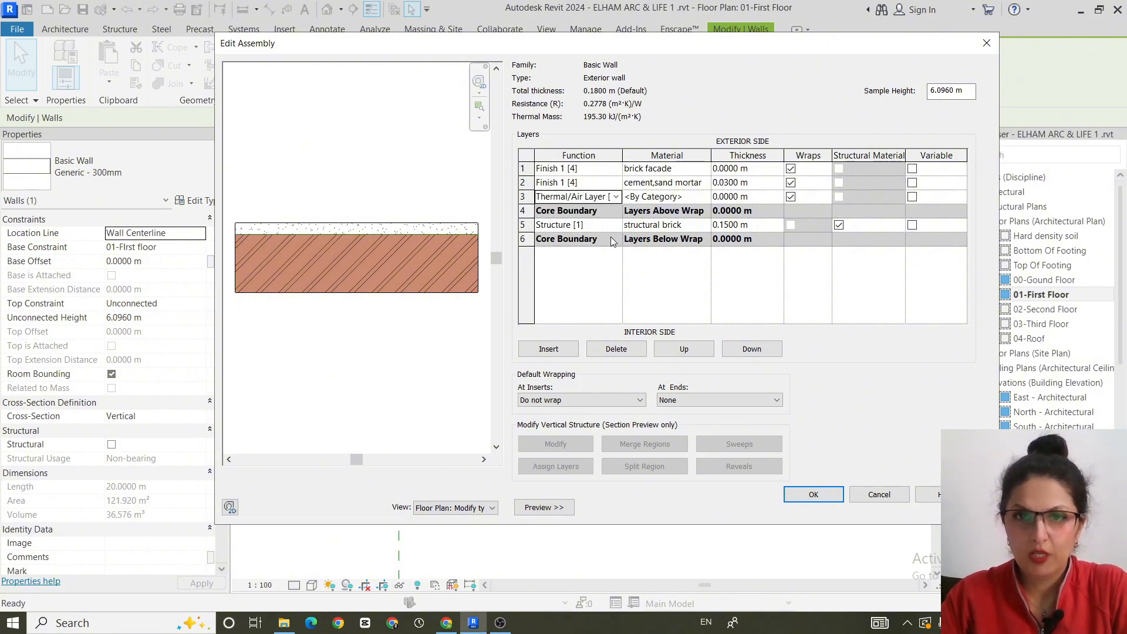
- Open the material choice for the Thermal/Air Layer [3] and search the materials for "air"
{"action": "left_click", "coordinate": [696, 199]}
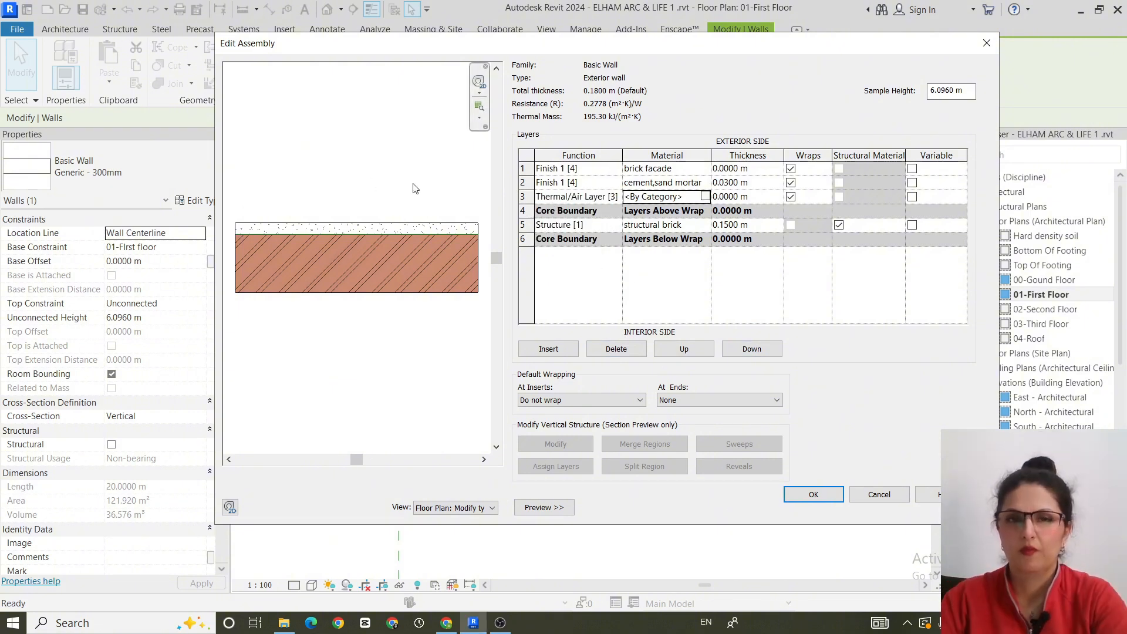
{"action": "left_click", "coordinate": [705, 196]}
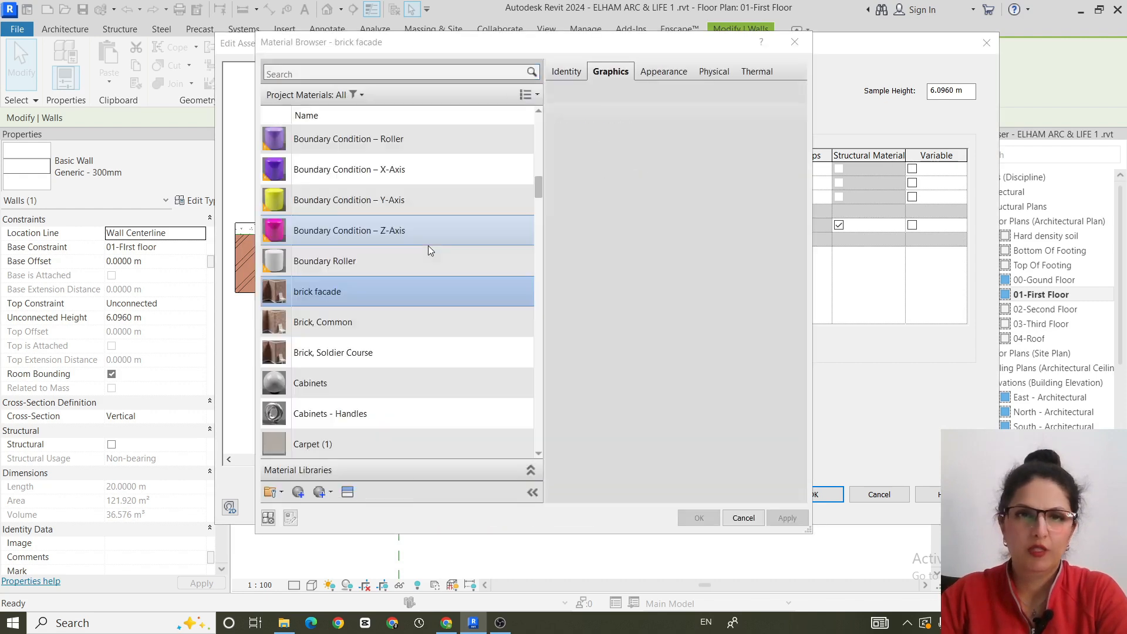
{"action": "left_click", "coordinate": [336, 75]}
{"action": "type", "text": "ai"}
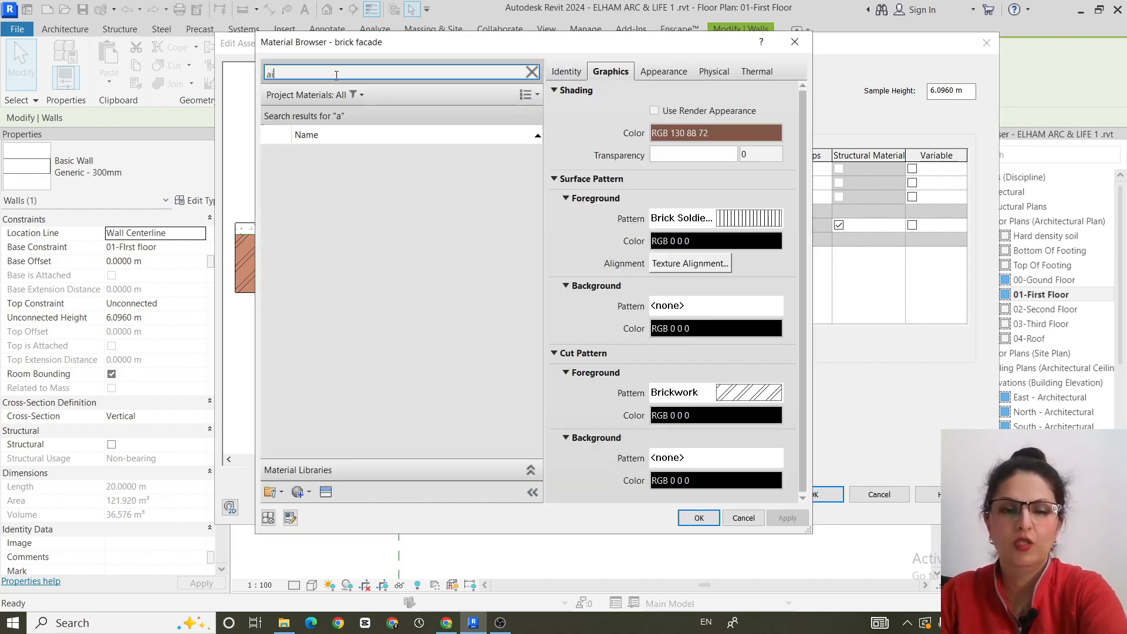
{"action": "type", "text": "r"}
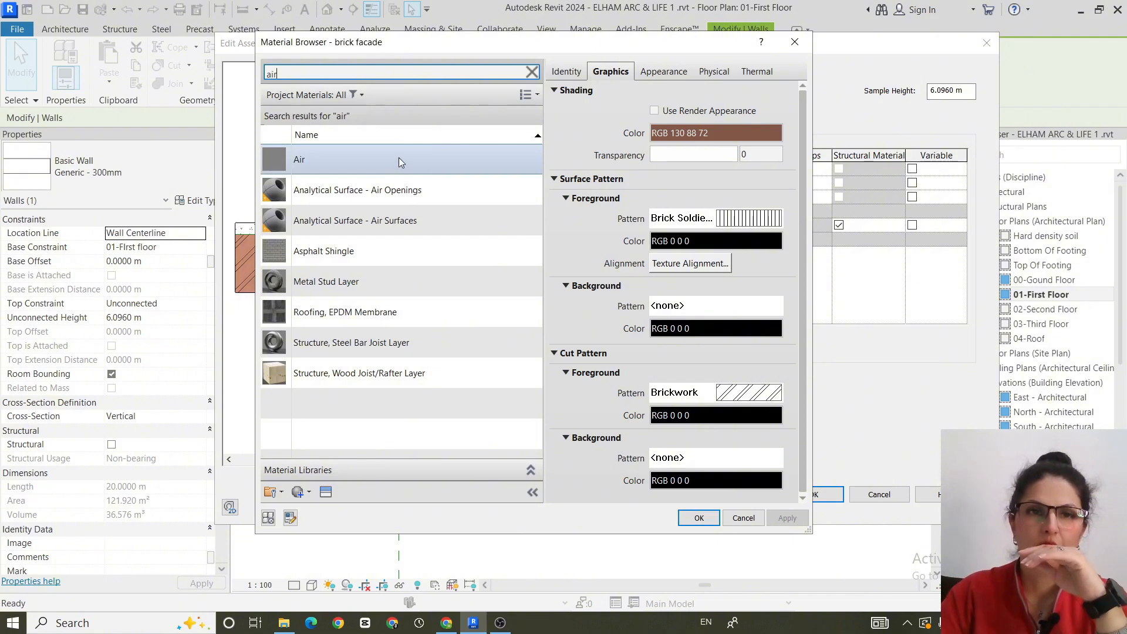
- Duplicate the Air material with its assets and name the copy "Thermal air"
{"action": "right_click", "coordinate": [399, 160]}
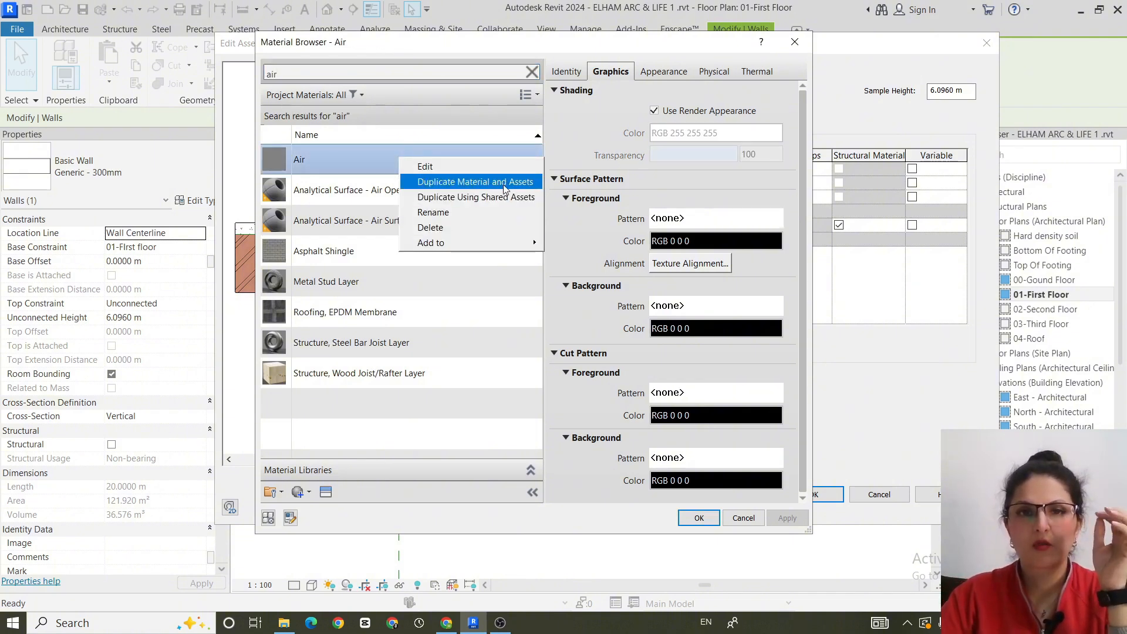
{"action": "left_click", "coordinate": [527, 182]}
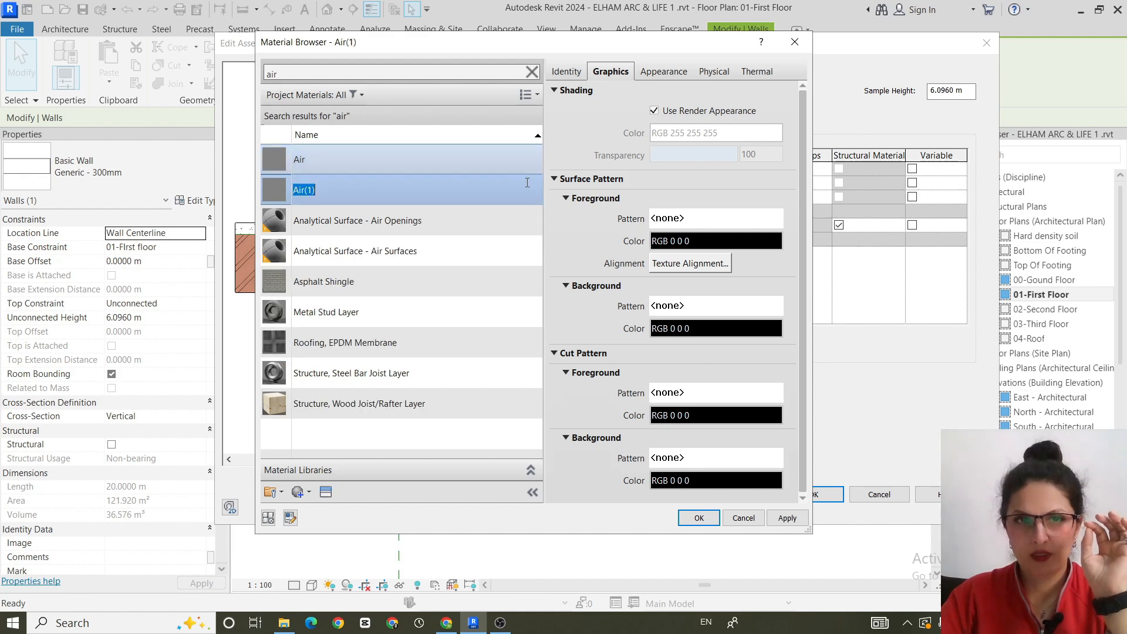
{"action": "left_click", "coordinate": [405, 187]}
{"action": "key", "text": "ctrl+a"}
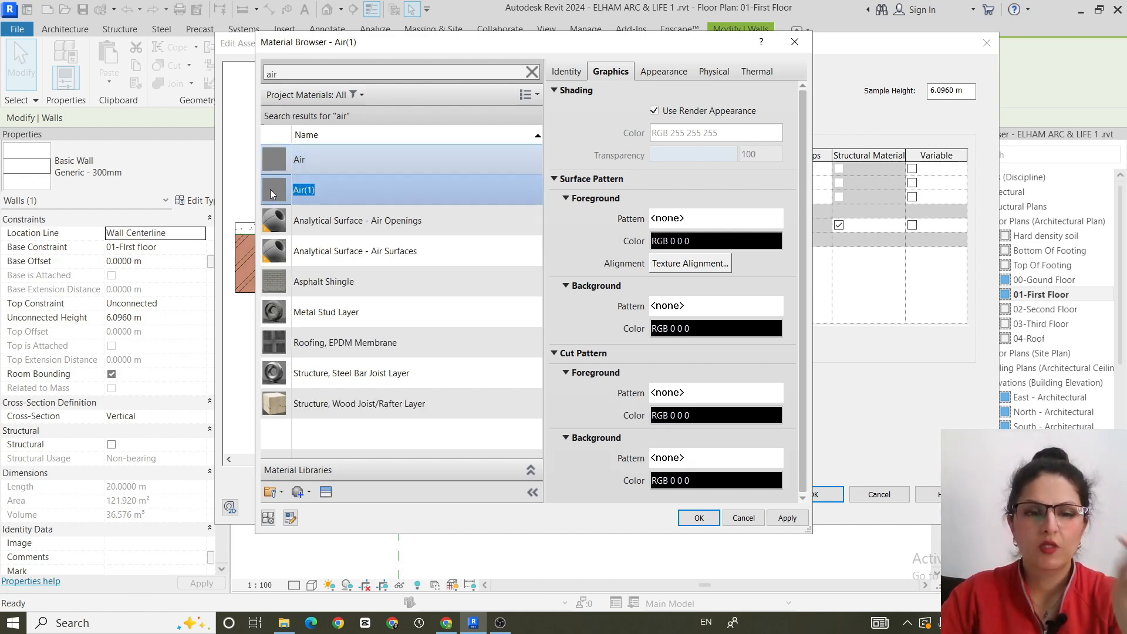
{"action": "type", "text": "Ther"}
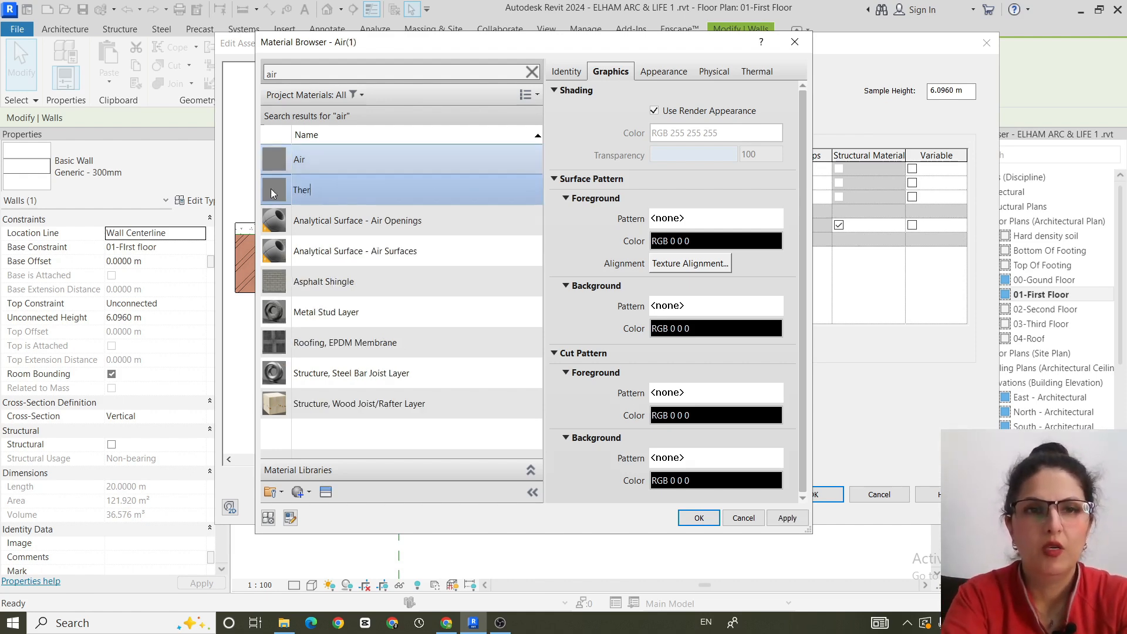
{"action": "type", "text": "mal a"}
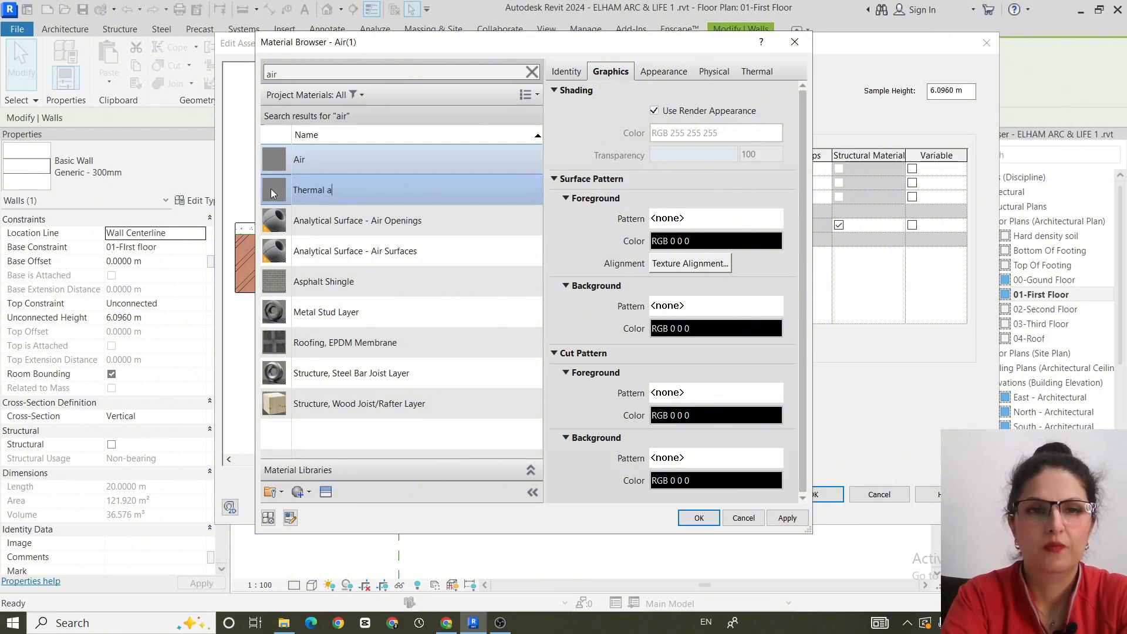
{"action": "type", "text": "ir"}
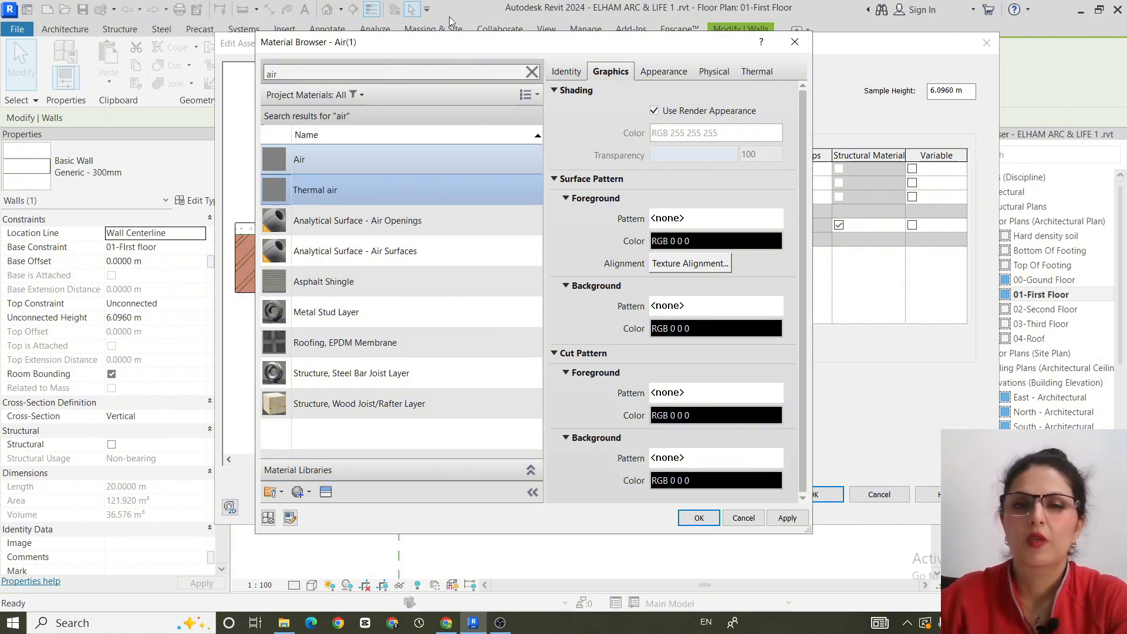
{"action": "key", "text": "Return"}
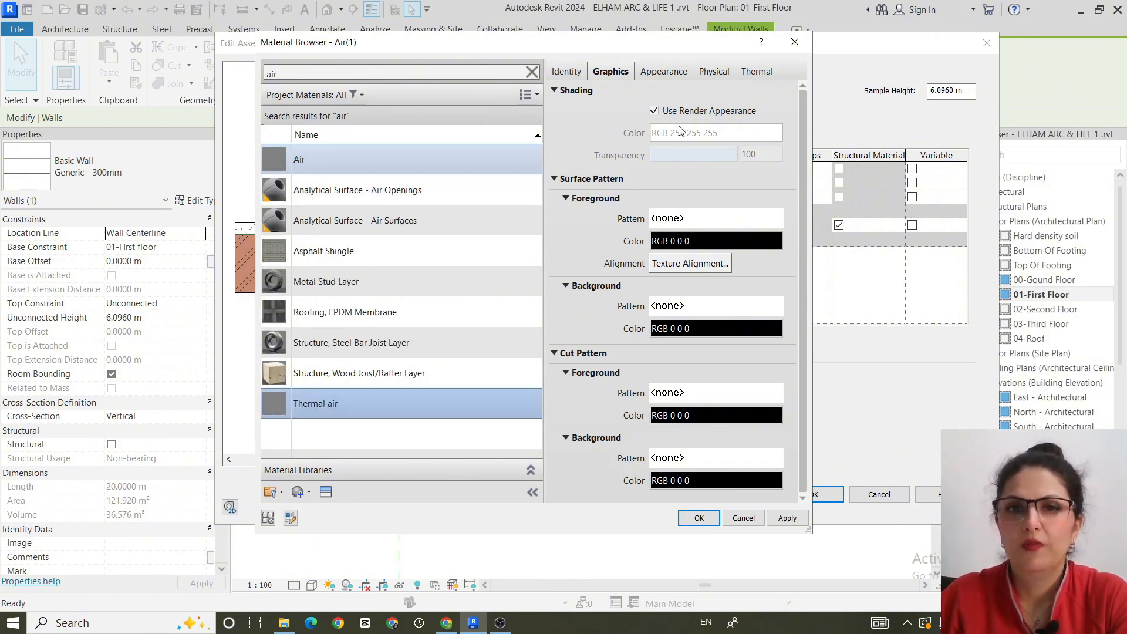
- Turn off the Thermal air material's render appearance, set its shading colour to RGB 73 90 207, and assign it to the layer
{"action": "left_click", "coordinate": [654, 111]}
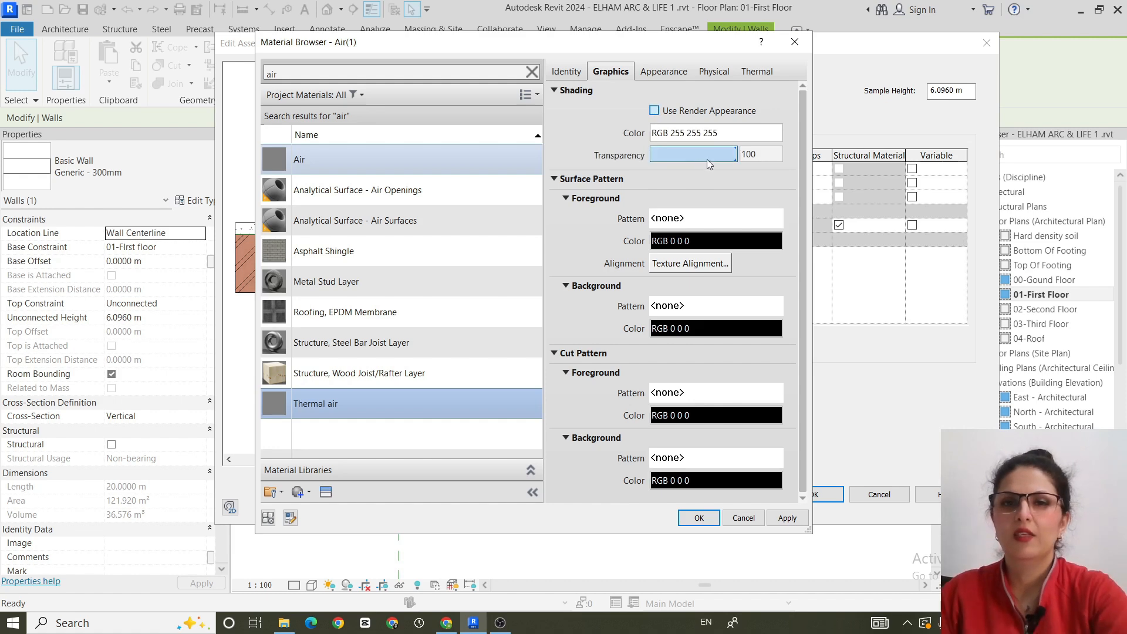
{"action": "left_click", "coordinate": [726, 136]}
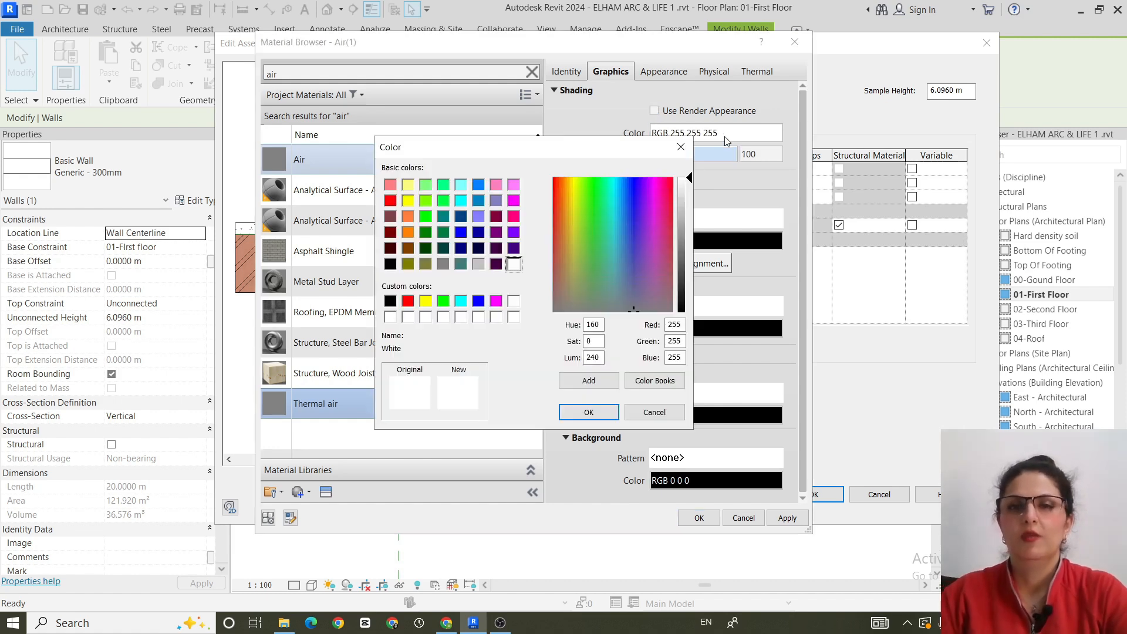
{"action": "left_click", "coordinate": [632, 234]}
{"action": "left_click_drag", "start_coordinate": [696, 179], "coordinate": [695, 240]}
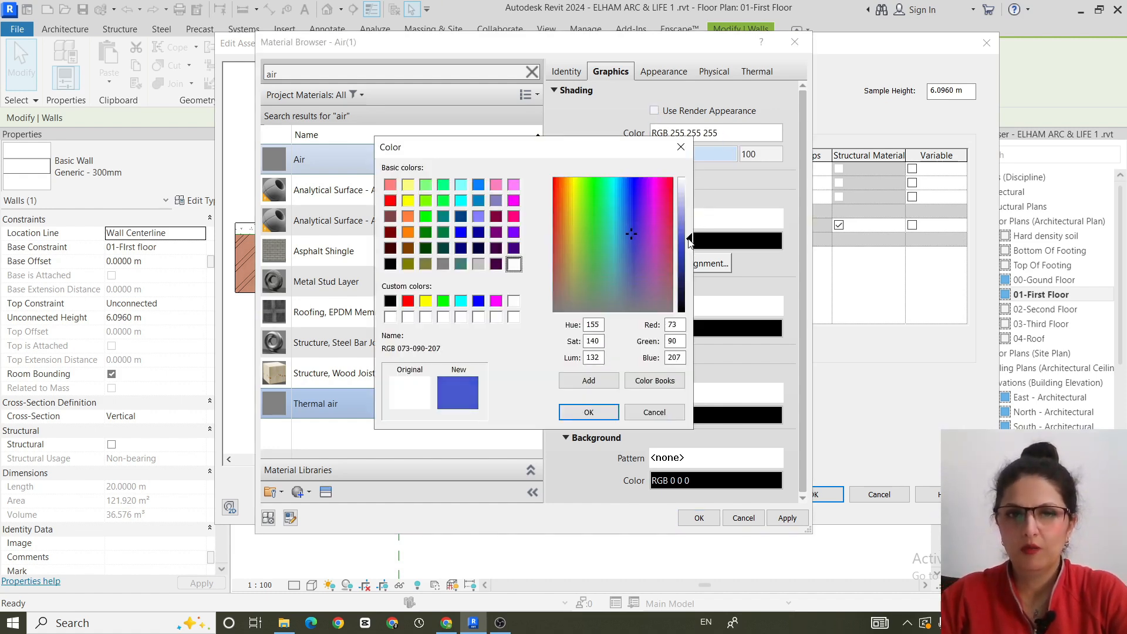
{"action": "left_click", "coordinate": [600, 414]}
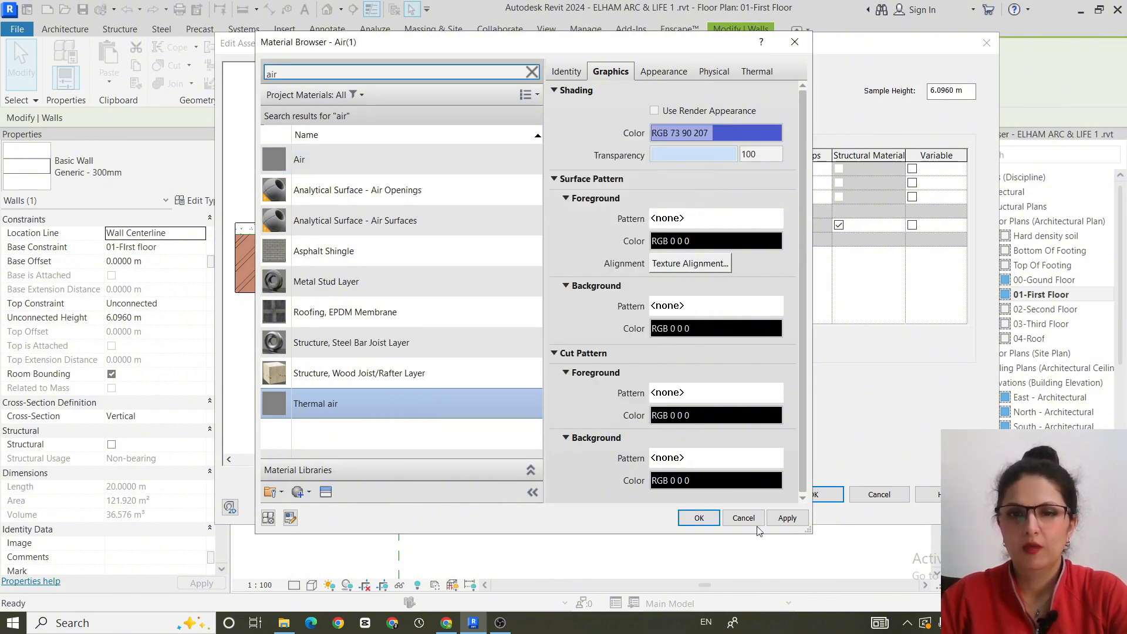
{"action": "left_click", "coordinate": [787, 518]}
{"action": "left_click", "coordinate": [696, 518]}
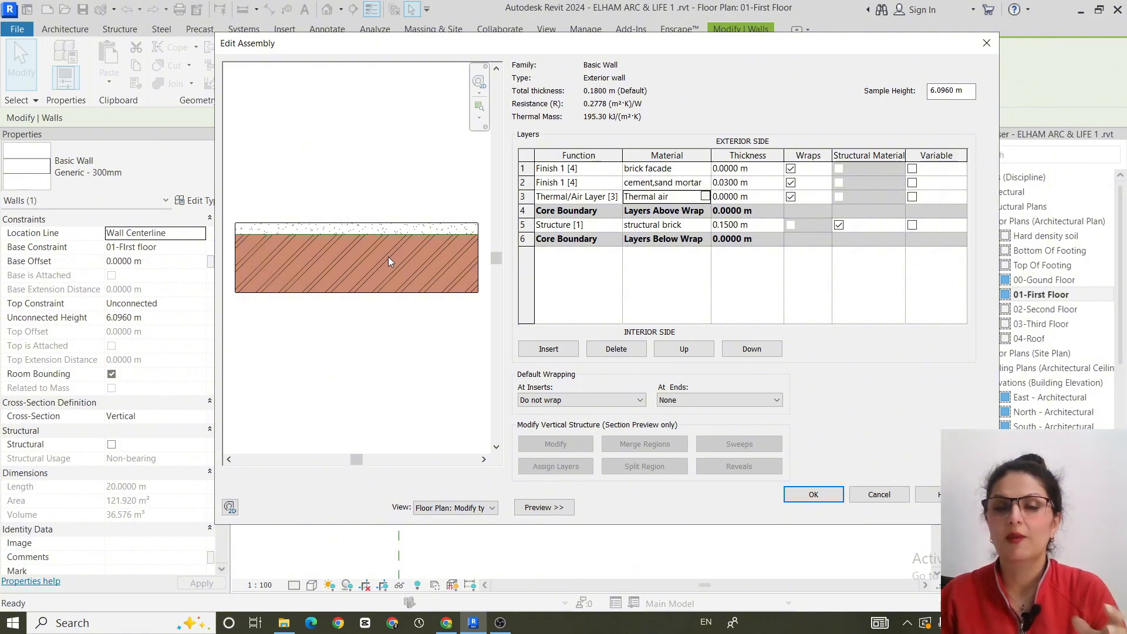
- Set the Thermal air layer's thickness to 0.02 m
{"action": "key", "text": "Tab"}
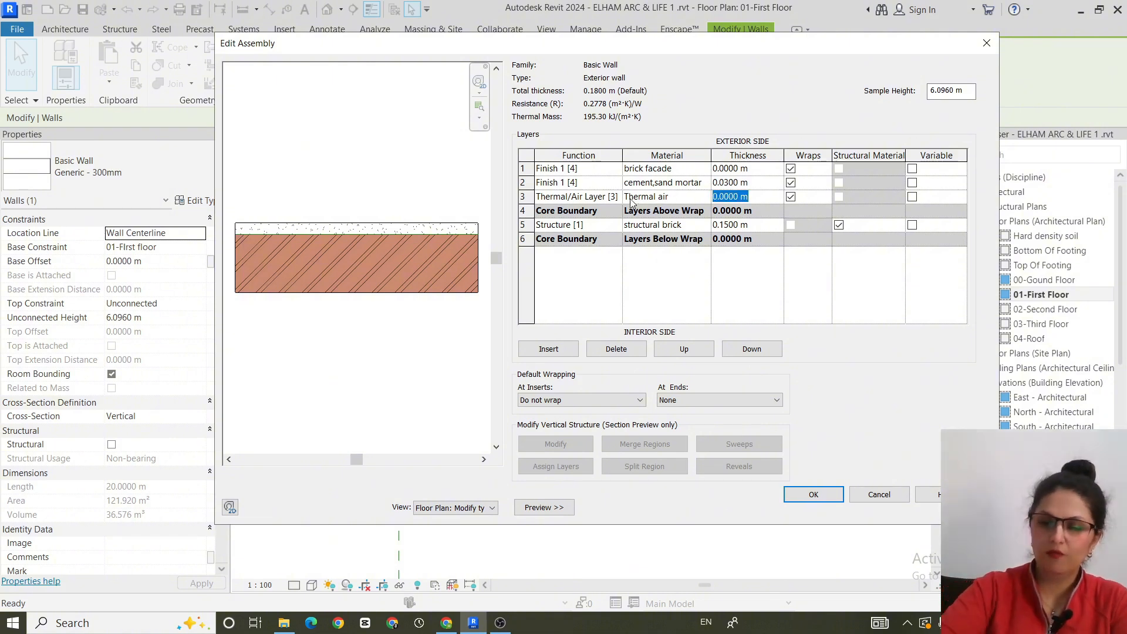
{"action": "key", "text": "BackSpace"}
{"action": "type", "text": "0.02"}
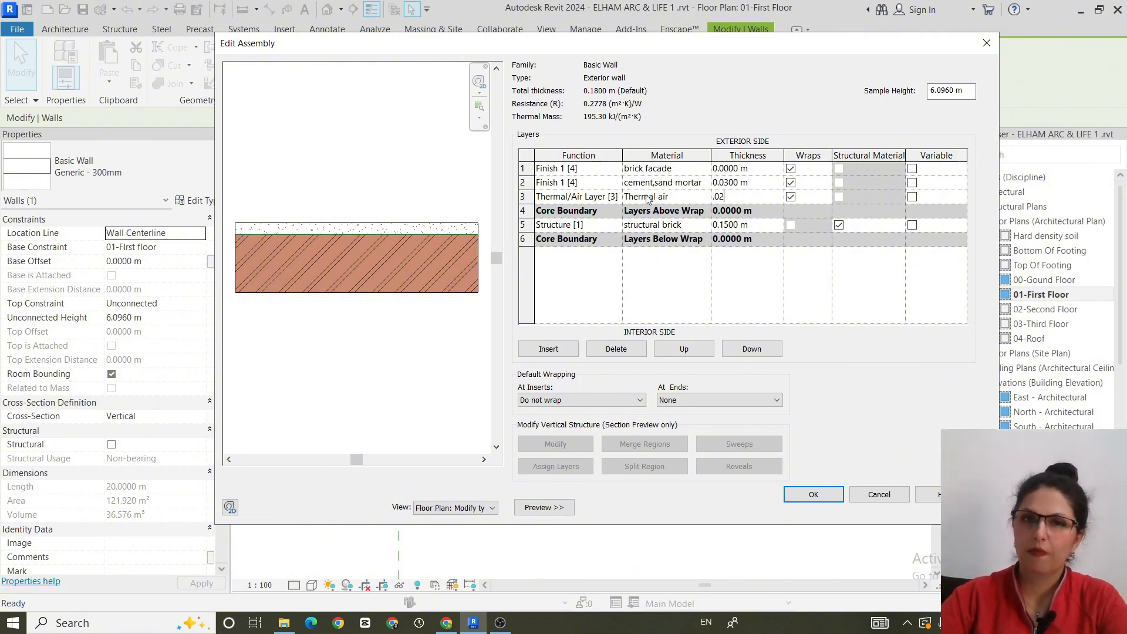
{"action": "left_click", "coordinate": [650, 280]}
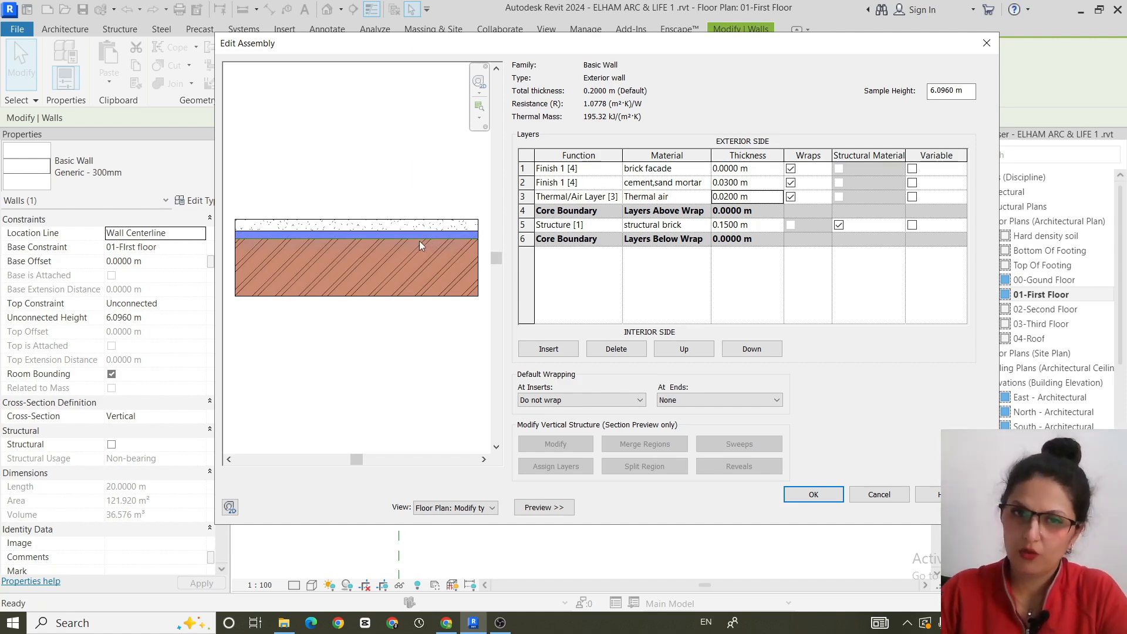
- Insert a new layer, move it below the lower core boundary on the interior side, and set its function to Finish 2 [5]
{"action": "left_click", "coordinate": [549, 350]}
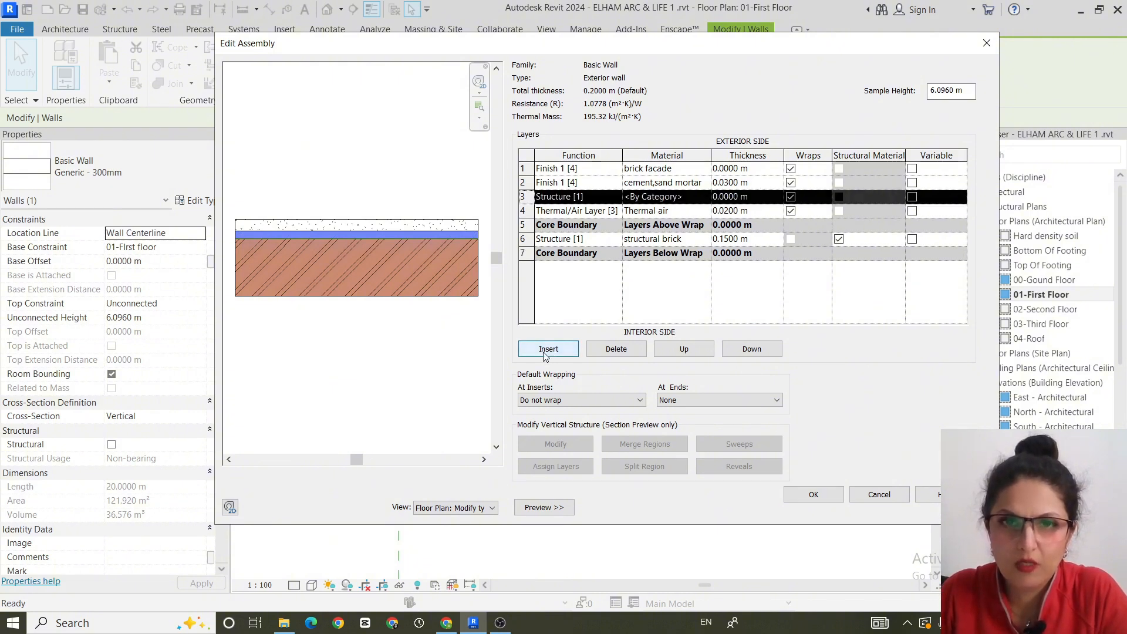
{"action": "left_click", "coordinate": [748, 349]}
{"action": "left_click", "coordinate": [749, 350]}
{"action": "left_click", "coordinate": [750, 351]}
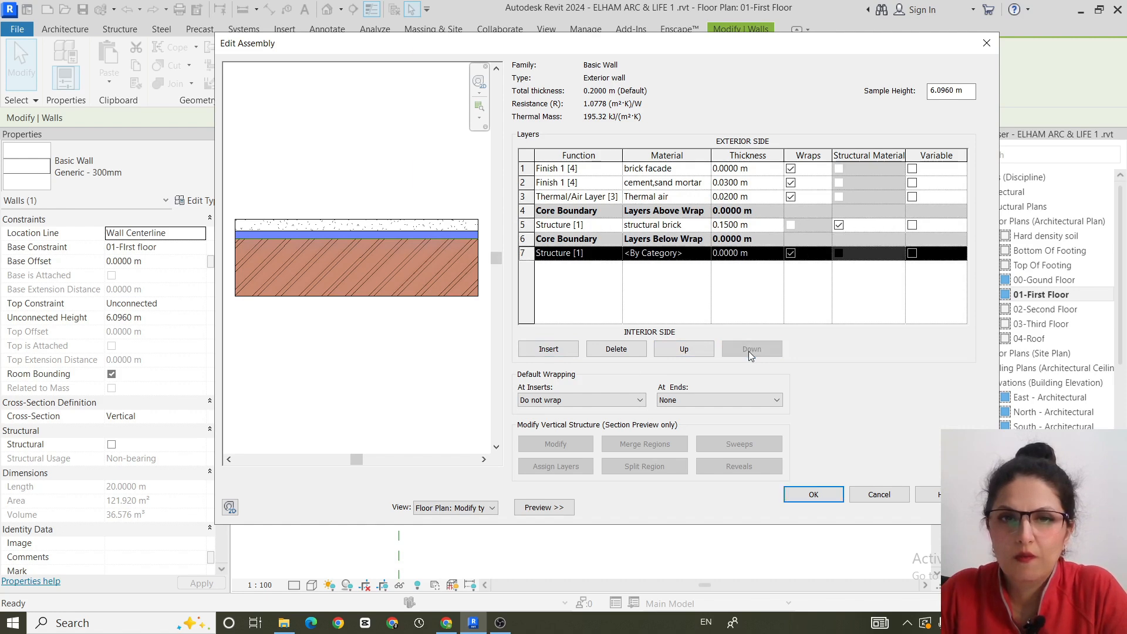
{"action": "left_click", "coordinate": [691, 256]}
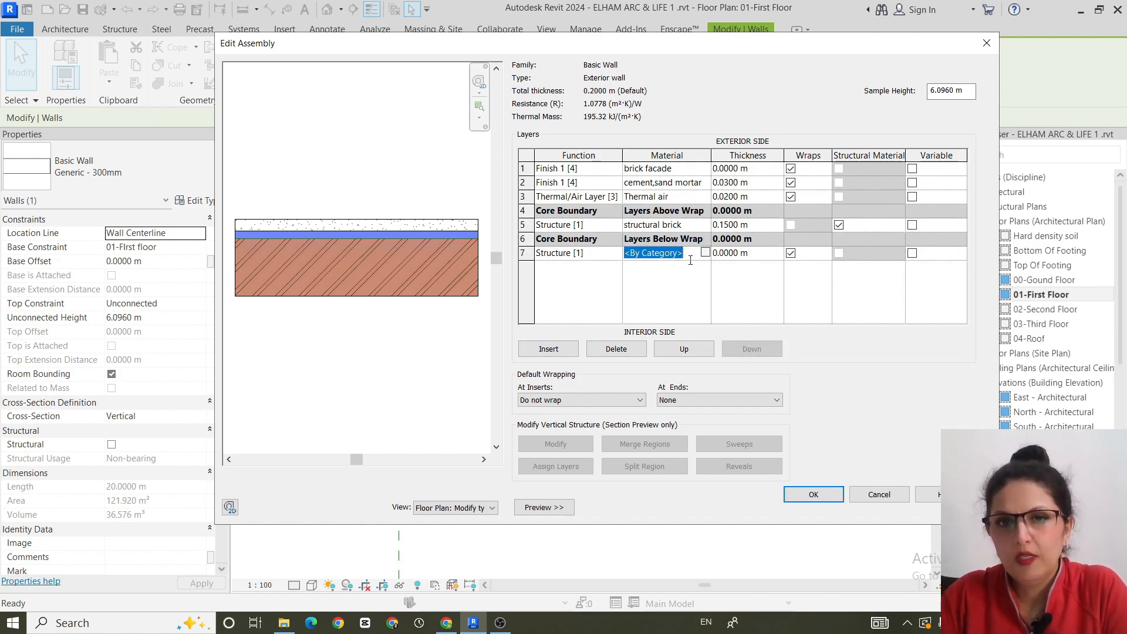
{"action": "left_click", "coordinate": [615, 254]}
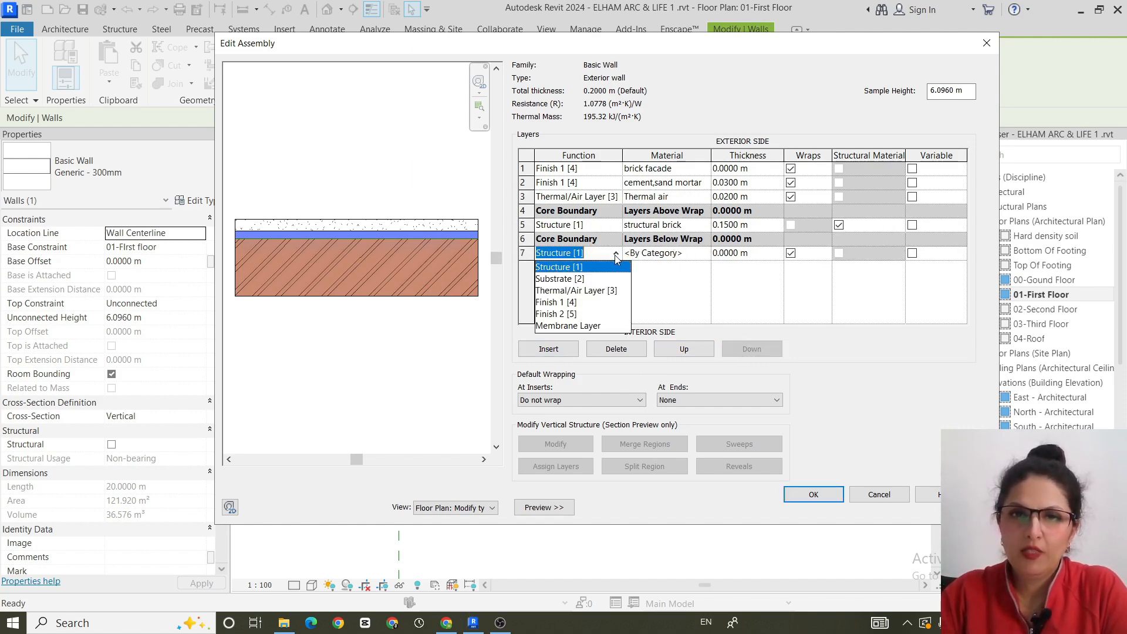
{"action": "left_click", "coordinate": [577, 314]}
- Copy the cement,sand mortar material from the exterior finish layer to the Finish 2 [5] layer and set its thickness to 0.03 m
{"action": "left_click", "coordinate": [690, 256]}
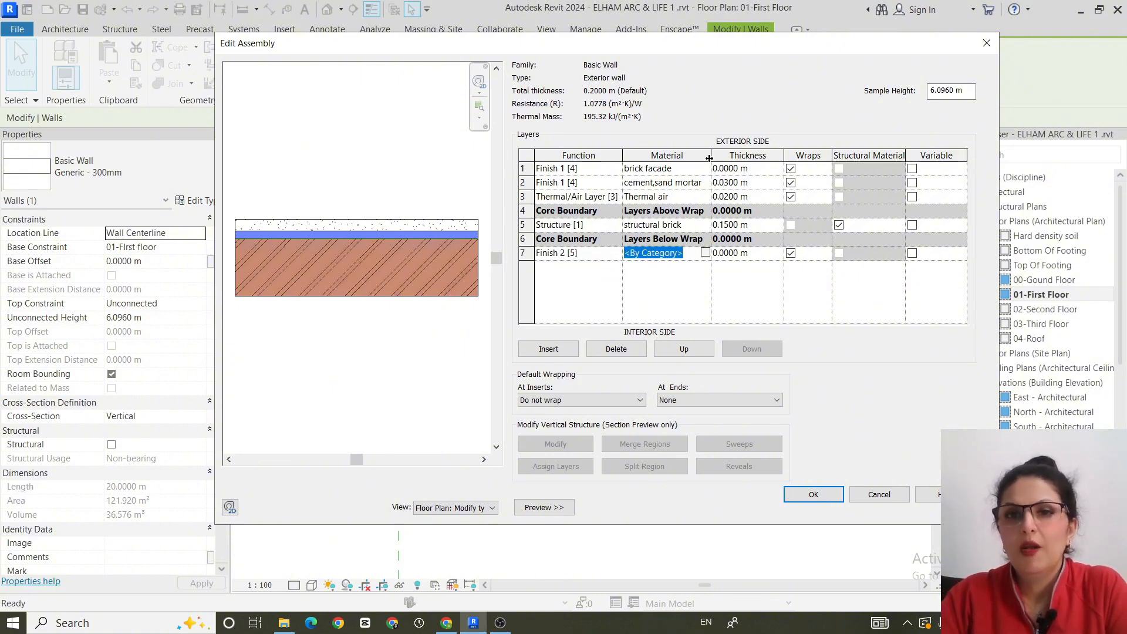
{"action": "left_click_drag", "start_coordinate": [710, 156], "coordinate": [735, 156]}
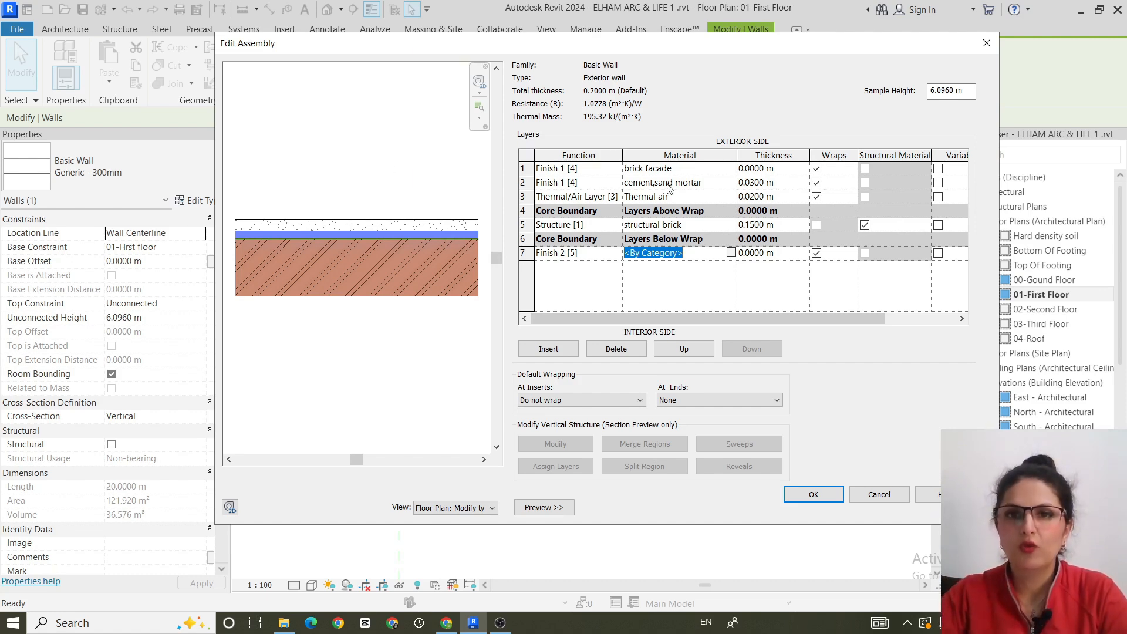
{"action": "left_click", "coordinate": [711, 186]}
{"action": "key", "text": "ctrl+c"}
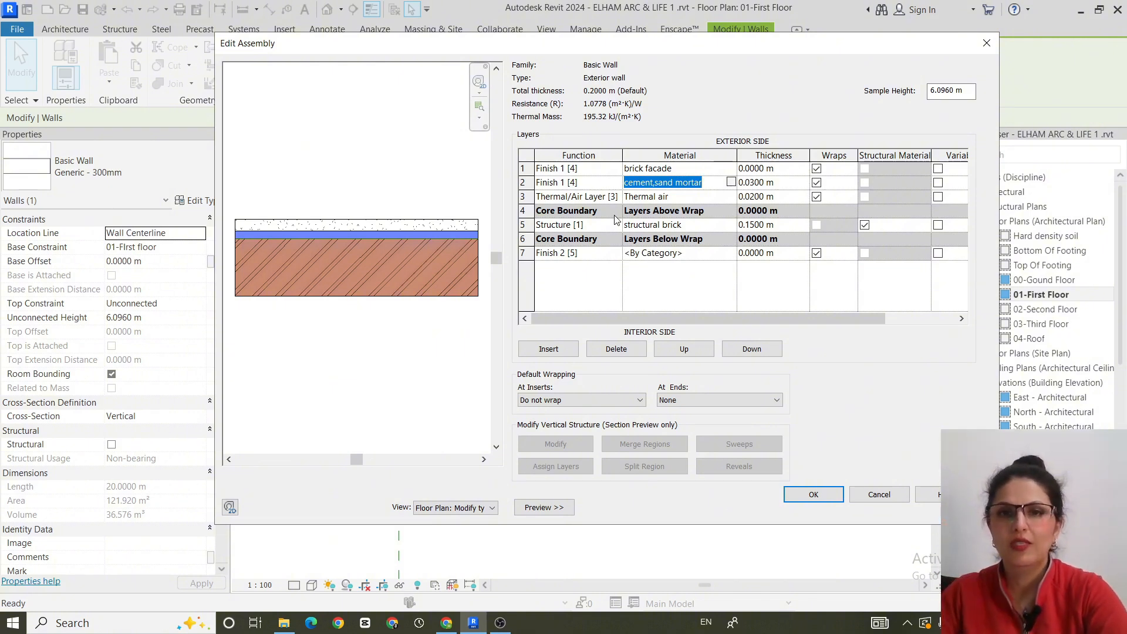
{"action": "left_click", "coordinate": [711, 253]}
{"action": "key", "text": "ctrl+v"}
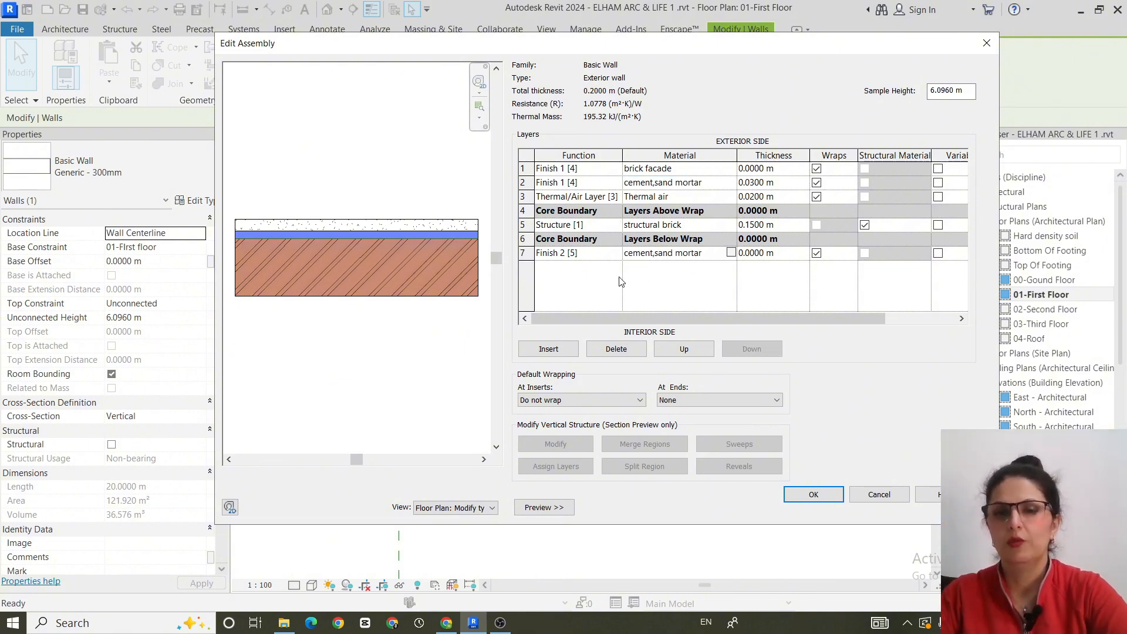
{"action": "left_click", "coordinate": [794, 254]}
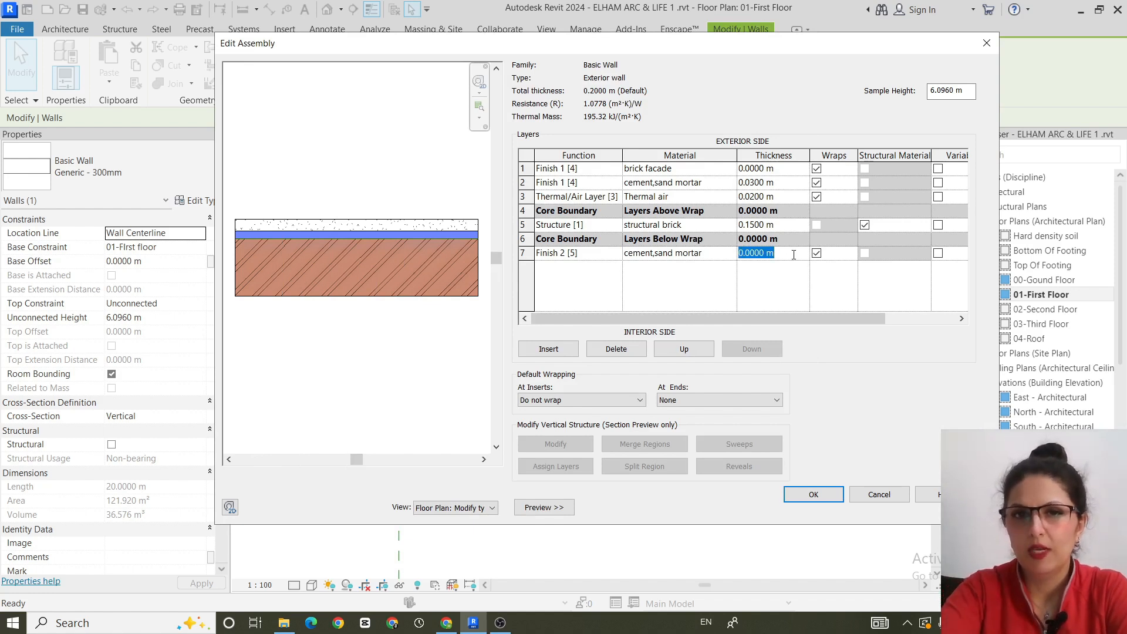
{"action": "type", "text": ".03"}
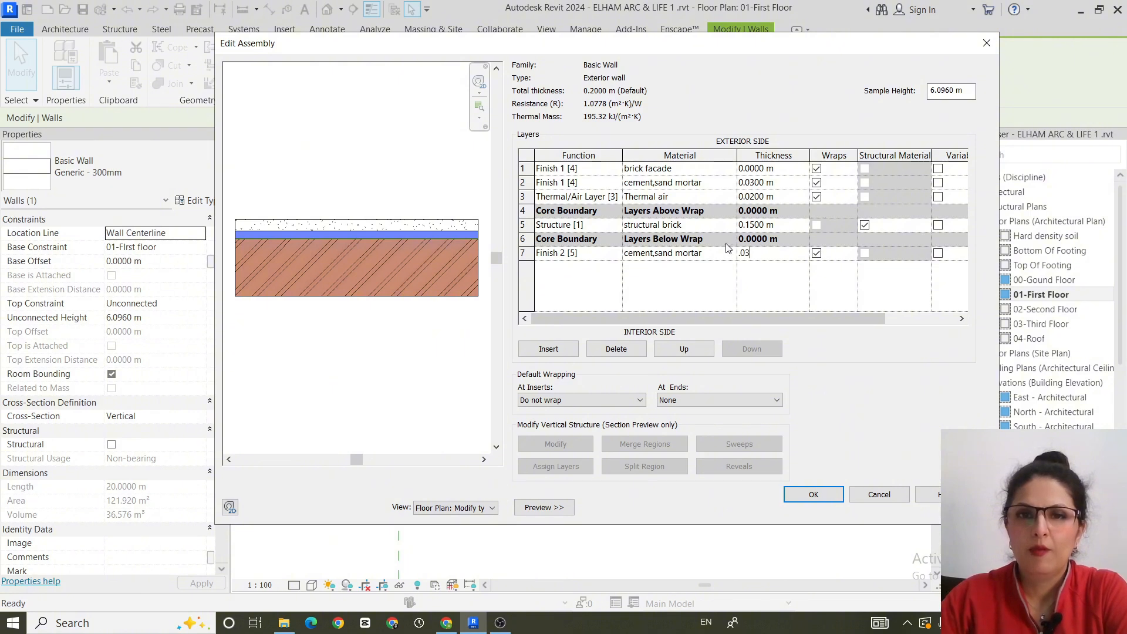
- Insert another layer as the innermost one on the interior side and search its material choices for "gyp"
{"action": "left_click", "coordinate": [552, 351]}
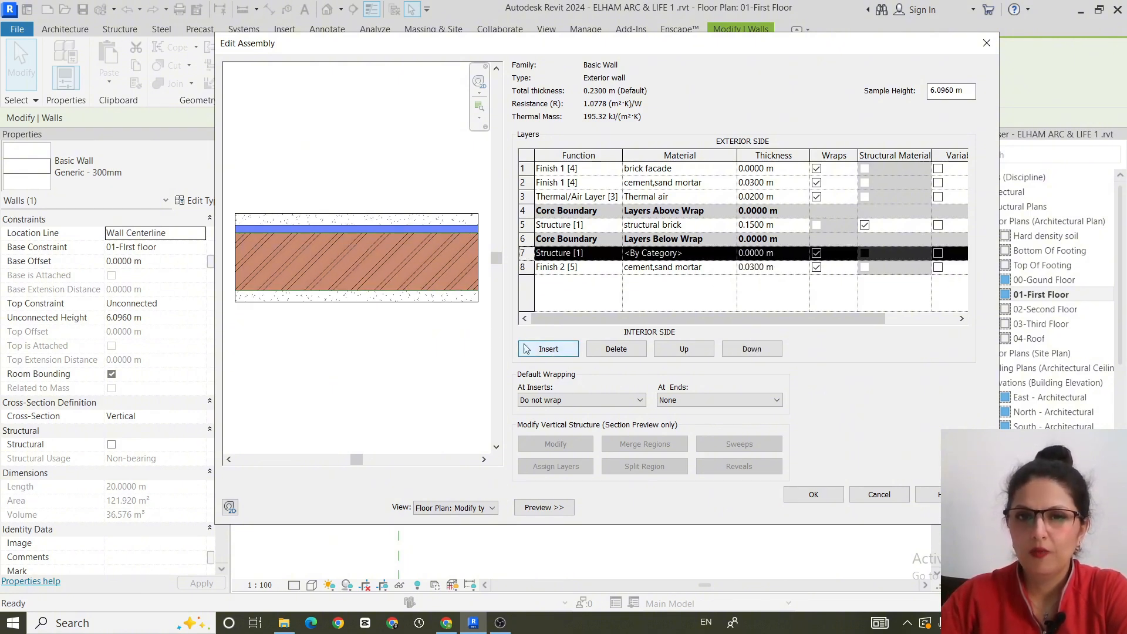
{"action": "left_click", "coordinate": [755, 351]}
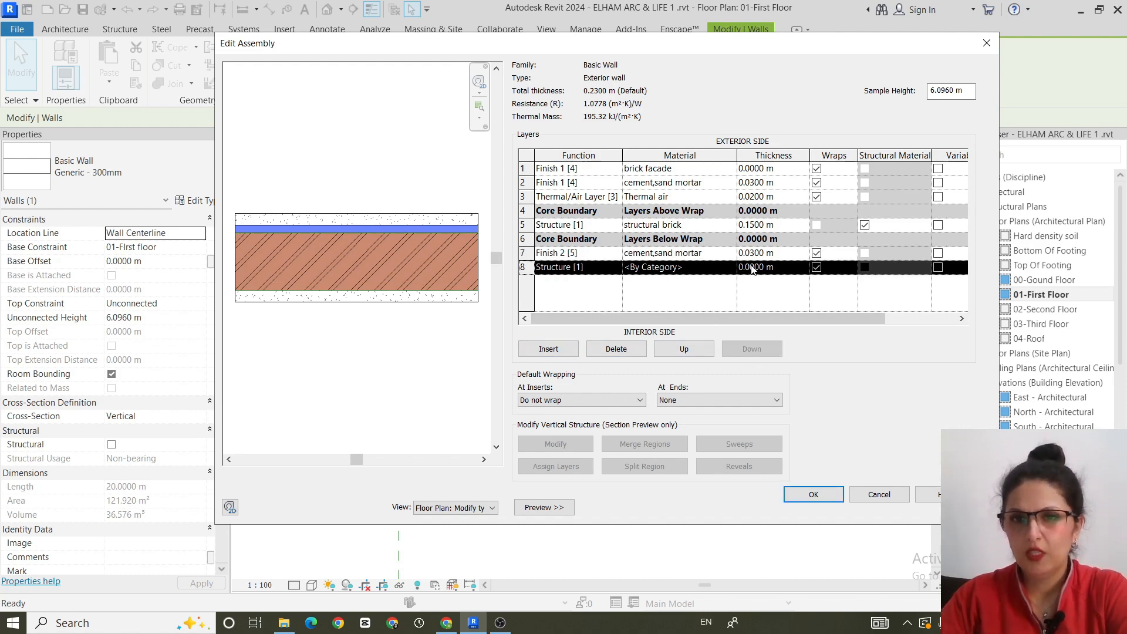
{"action": "left_click", "coordinate": [732, 271]}
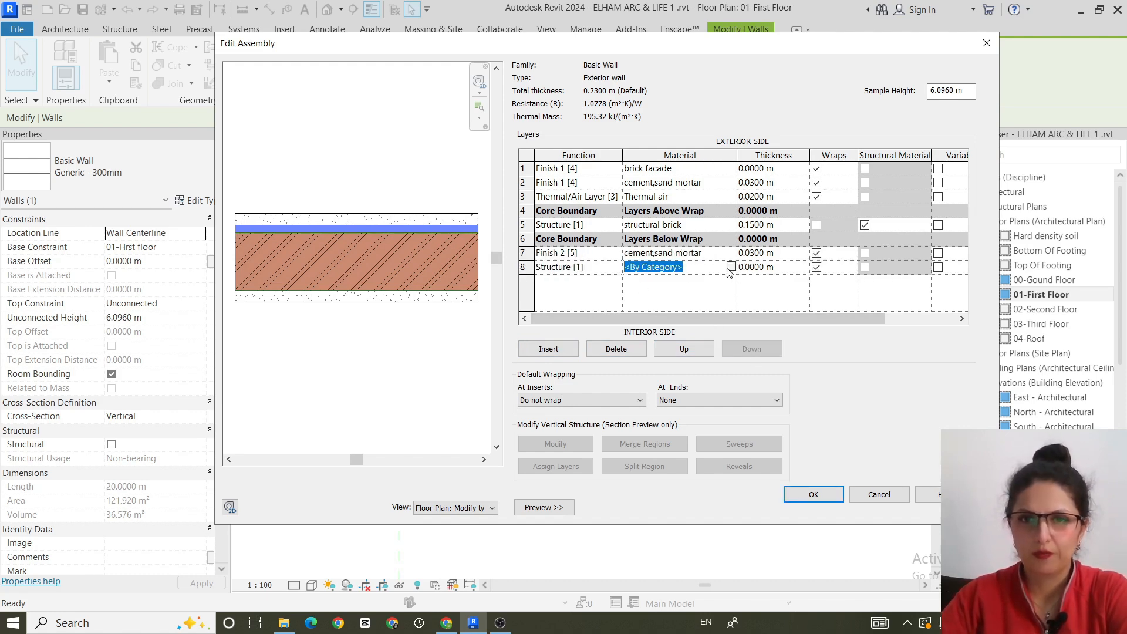
{"action": "left_click", "coordinate": [732, 269]}
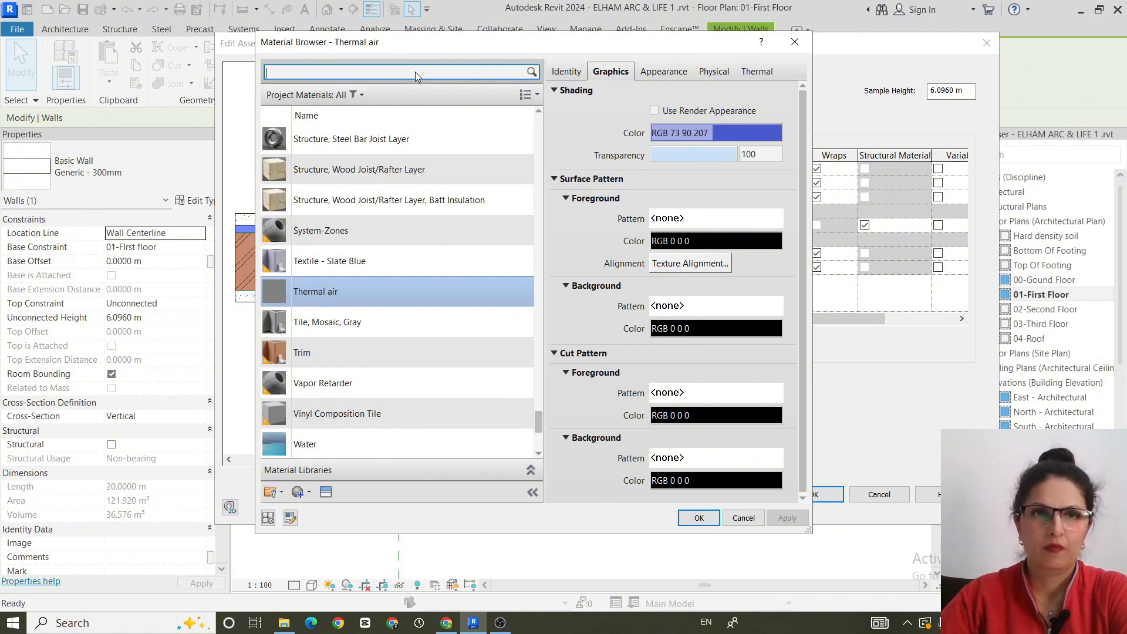
{"action": "type", "text": "gyp"}
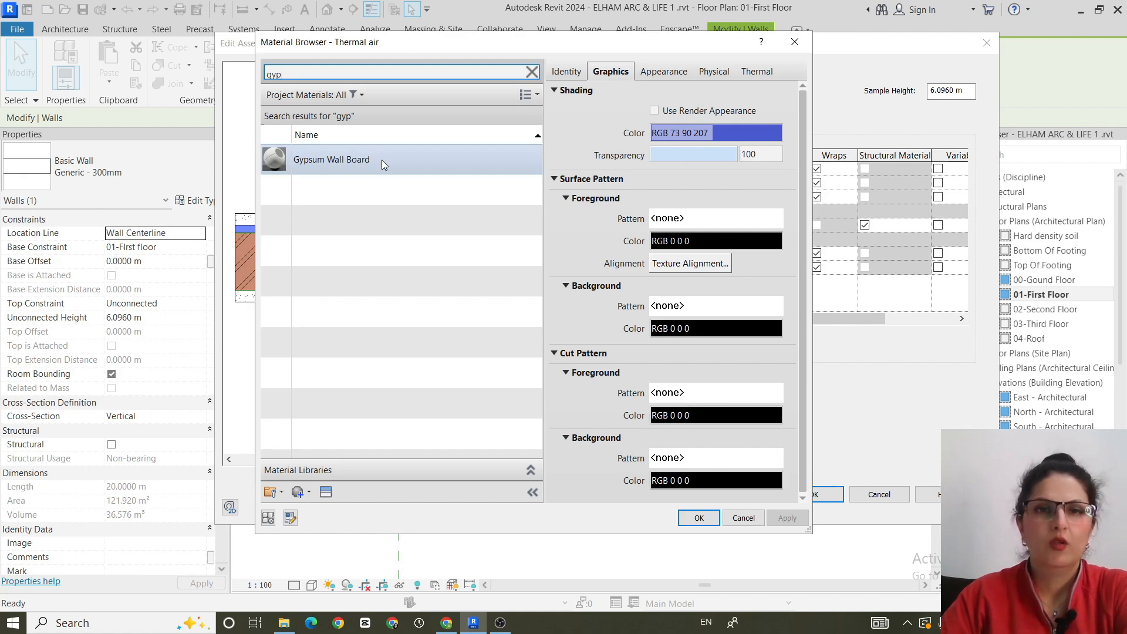
- Duplicate the Gypsum Wall Board material and name the copy "Gypsum"
{"action": "right_click", "coordinate": [381, 161]}
{"action": "left_click", "coordinate": [458, 185]}
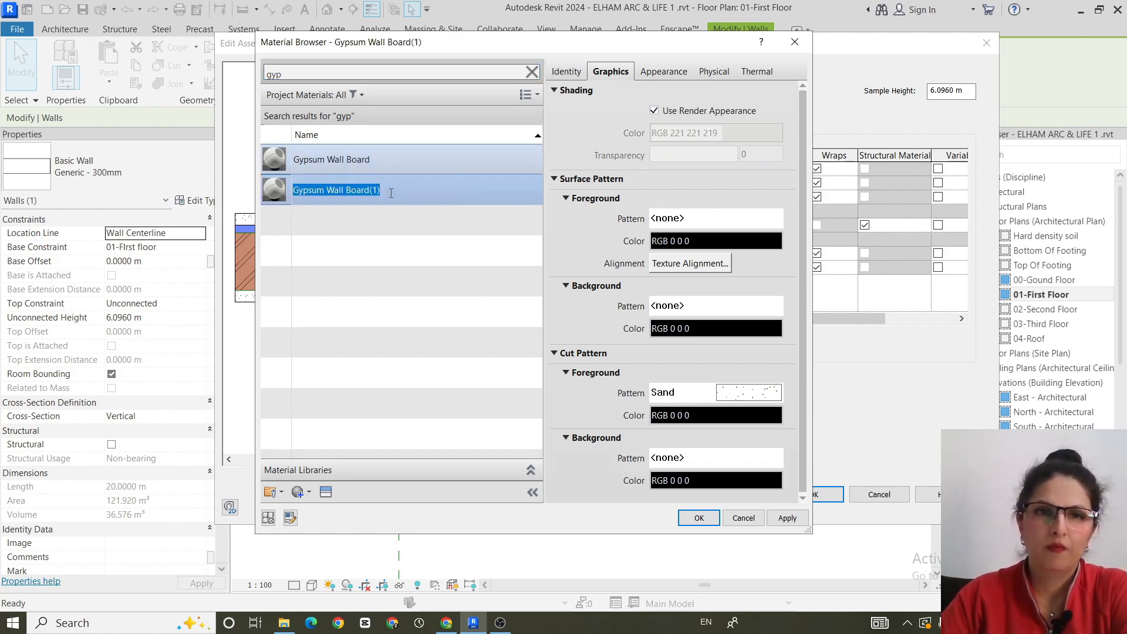
{"action": "left_click", "coordinate": [391, 193]}
{"action": "key", "text": "BackSpace"}
{"action": "key", "text": "BackSpace"}
{"action": "key", "text": "BackSpace"}
{"action": "key", "text": "BackSpace"}
{"action": "key", "text": "BackSpace"}
{"action": "key", "text": "BackSpace"}
{"action": "key", "text": "BackSpace"}
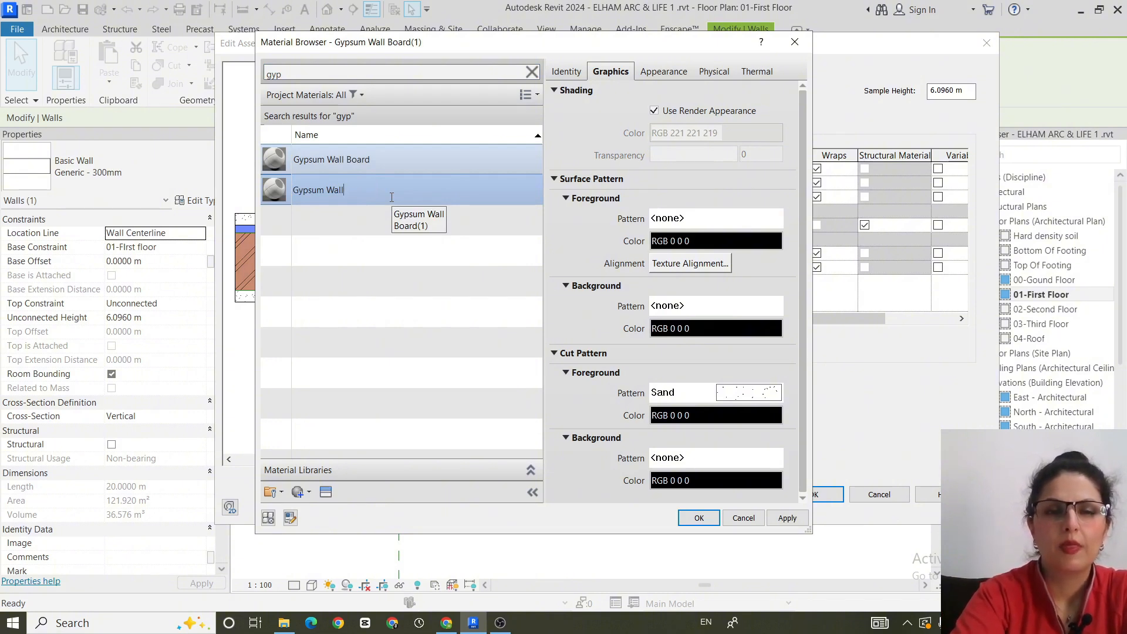
{"action": "key", "text": "BackSpace"}
{"action": "key", "text": "BackSpace"}
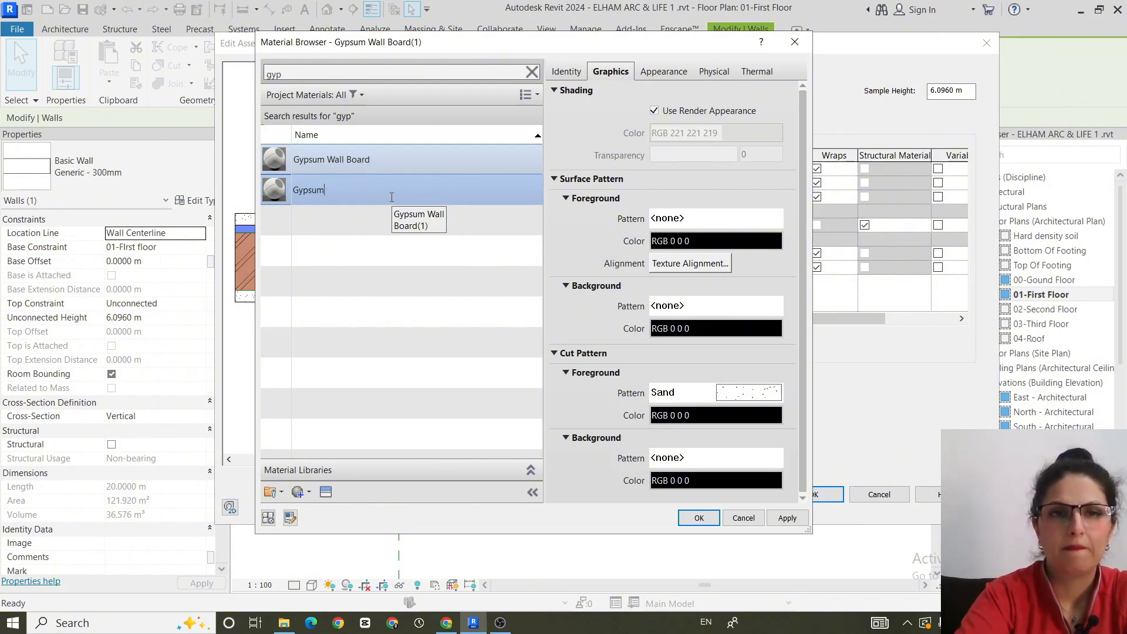
- Turn off the Gypsum material's render appearance, set its shading colour to RGB 249 249 249, and assign it to the innermost layer
{"action": "left_click", "coordinate": [657, 110]}
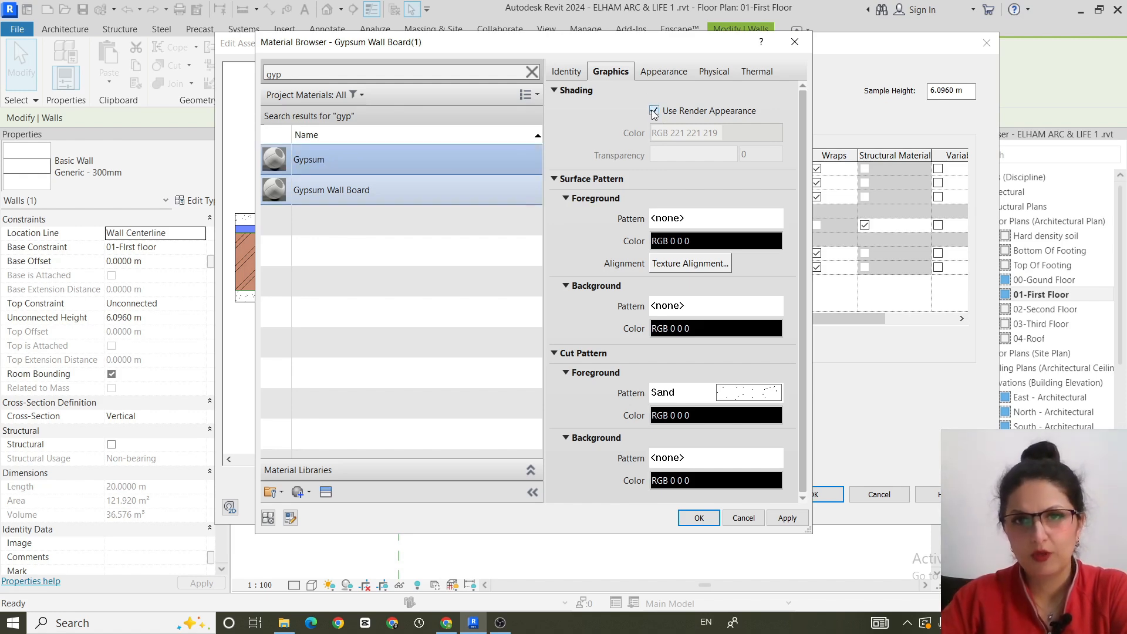
{"action": "left_click", "coordinate": [749, 136]}
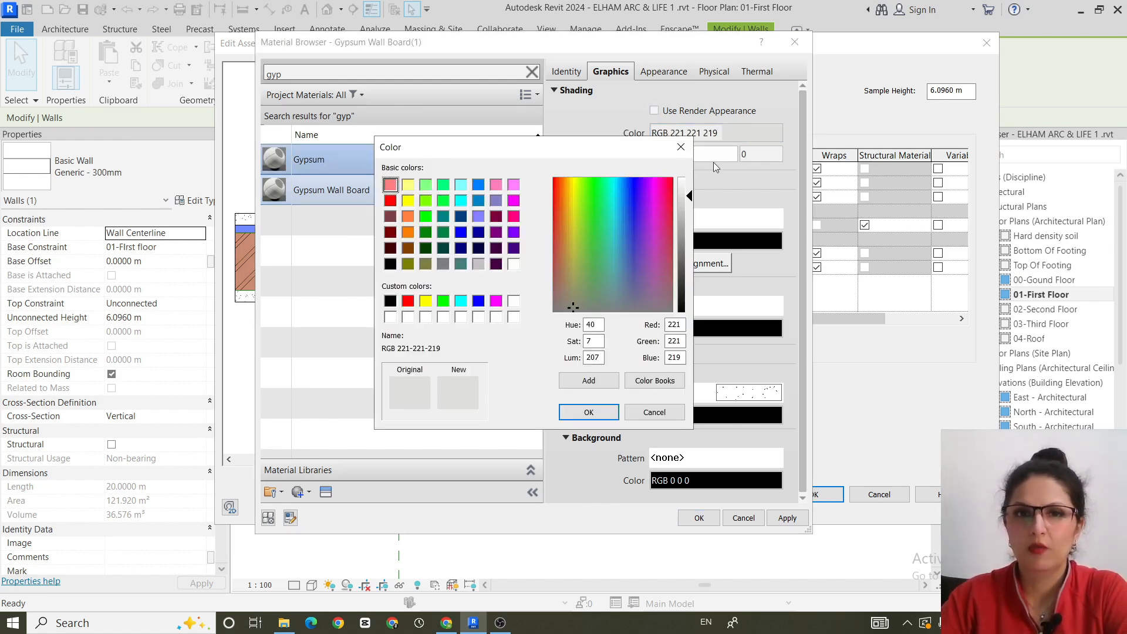
{"action": "left_click_drag", "start_coordinate": [694, 195], "coordinate": [689, 184]}
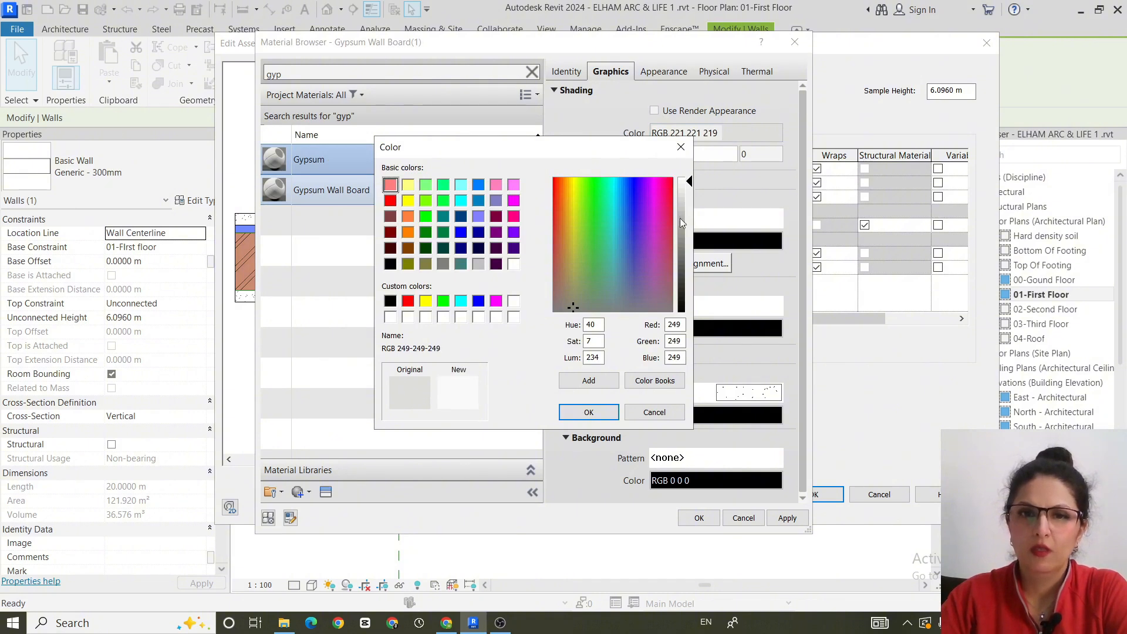
{"action": "left_click", "coordinate": [587, 412]}
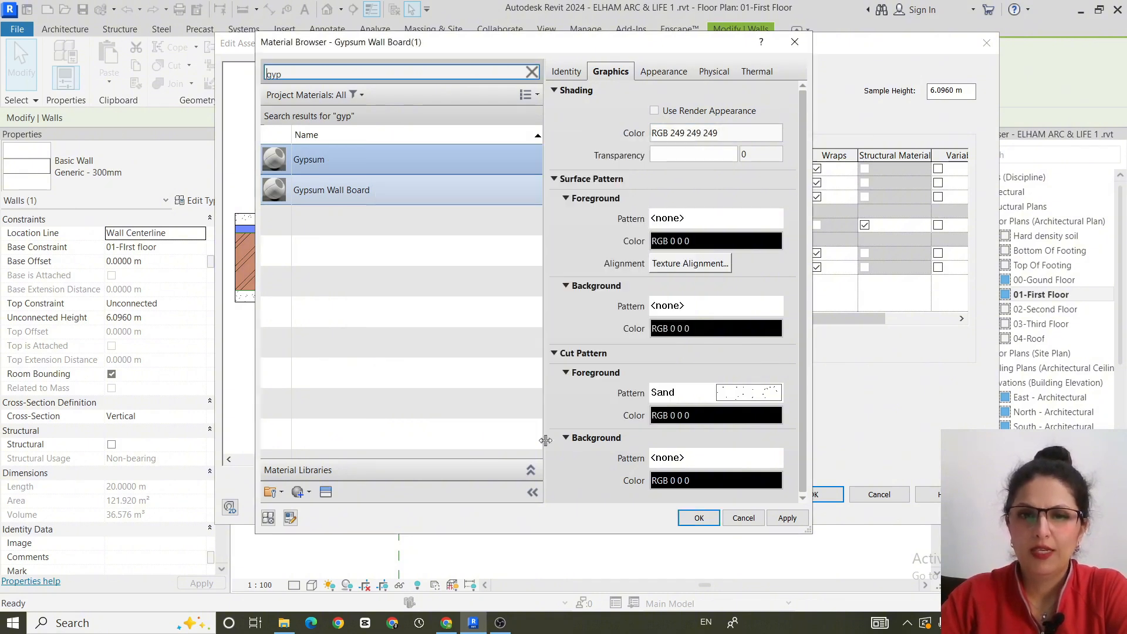
{"action": "left_click", "coordinate": [788, 518]}
{"action": "left_click", "coordinate": [698, 517]}
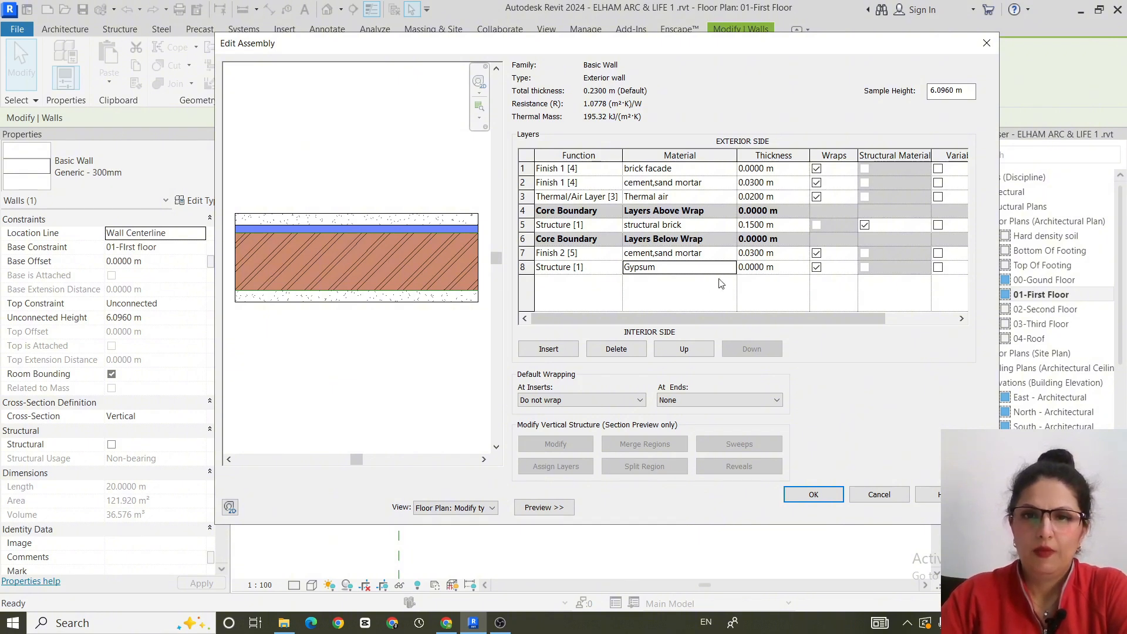
- Set the Gypsum layer's thickness to 0.02 m
{"action": "left_click", "coordinate": [780, 267]}
{"action": "left_click_drag", "start_coordinate": [780, 267], "coordinate": [725, 271]}
{"action": "type", "text": ".02"}
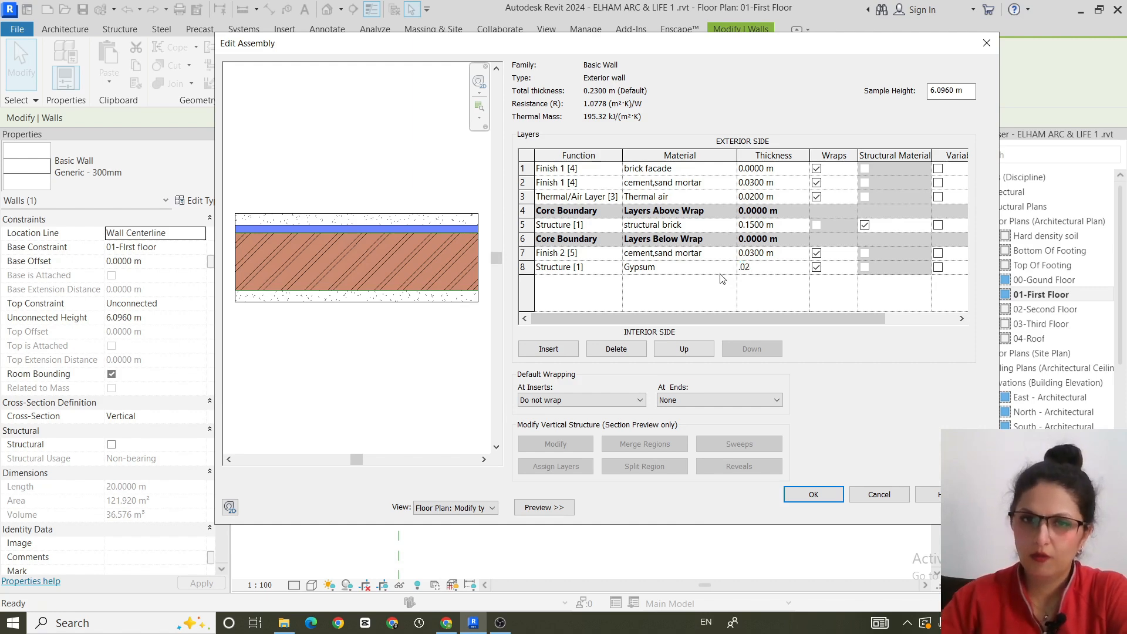
{"action": "left_click", "coordinate": [681, 310]}
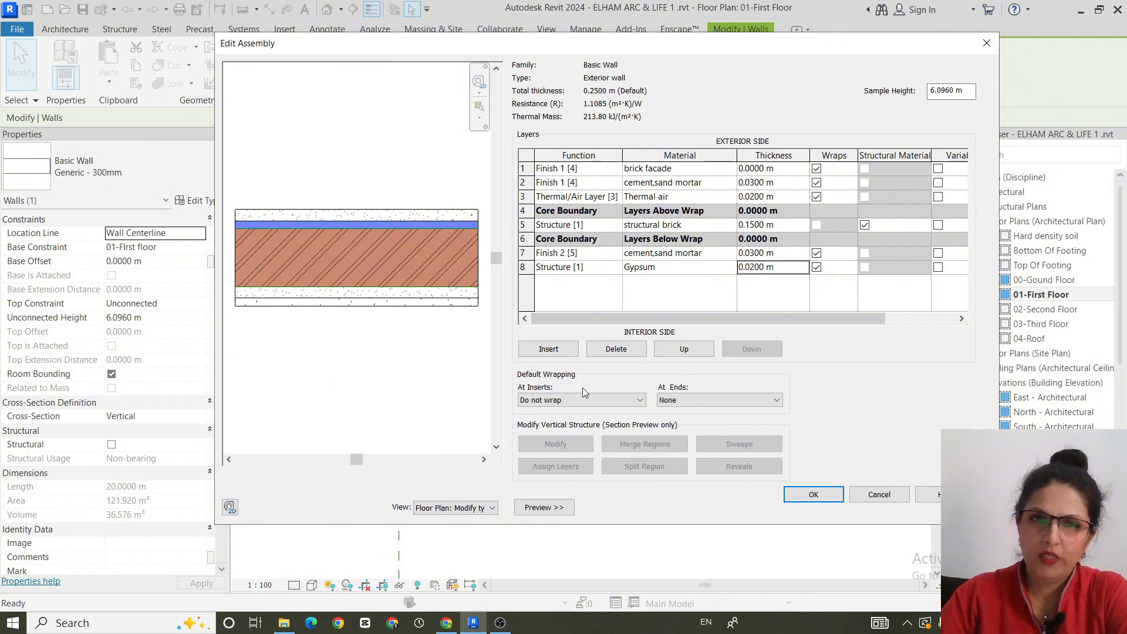
- Insert a further innermost interior layer and set the function of both it and the Gypsum layer to Finish 2 [5]
{"action": "left_click", "coordinate": [550, 349]}
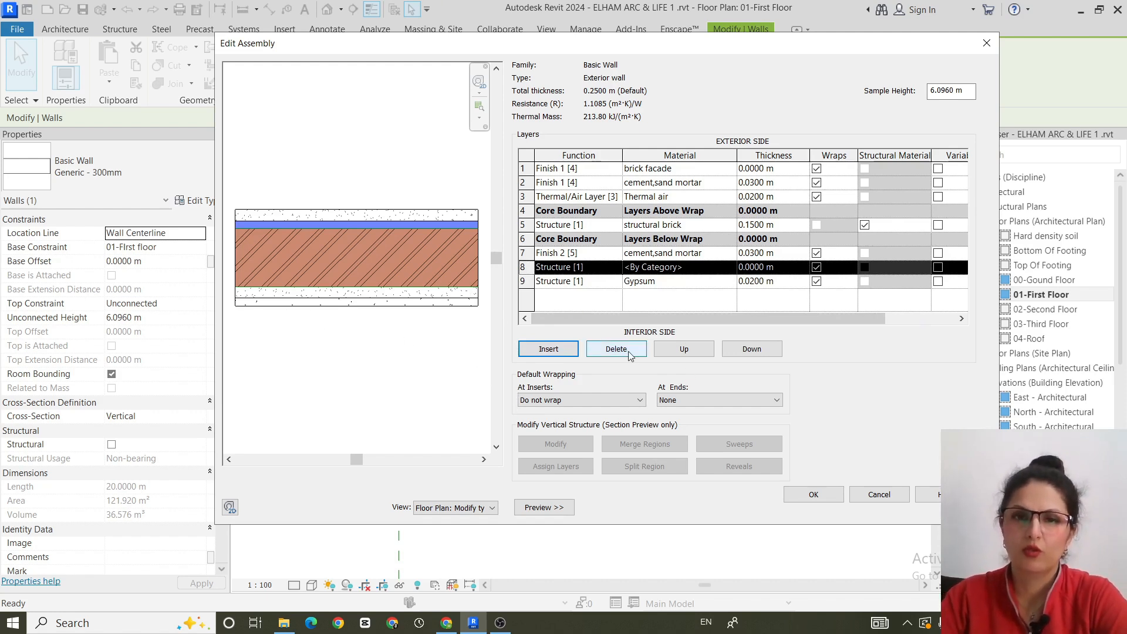
{"action": "left_click", "coordinate": [749, 350]}
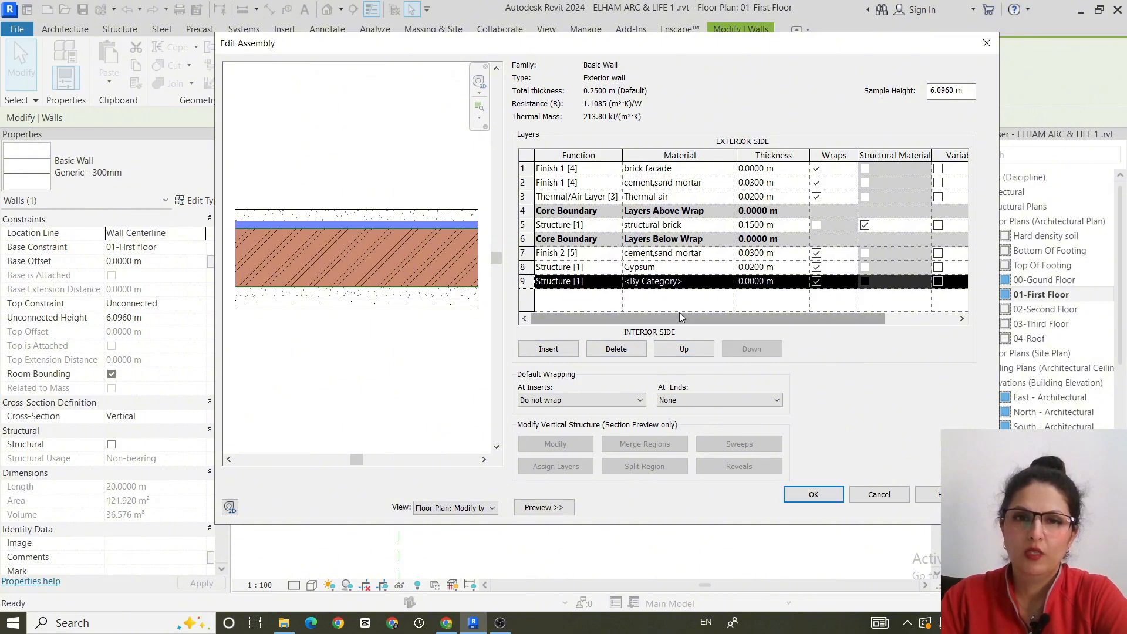
{"action": "left_click", "coordinate": [618, 283]}
{"action": "left_click", "coordinate": [618, 283]}
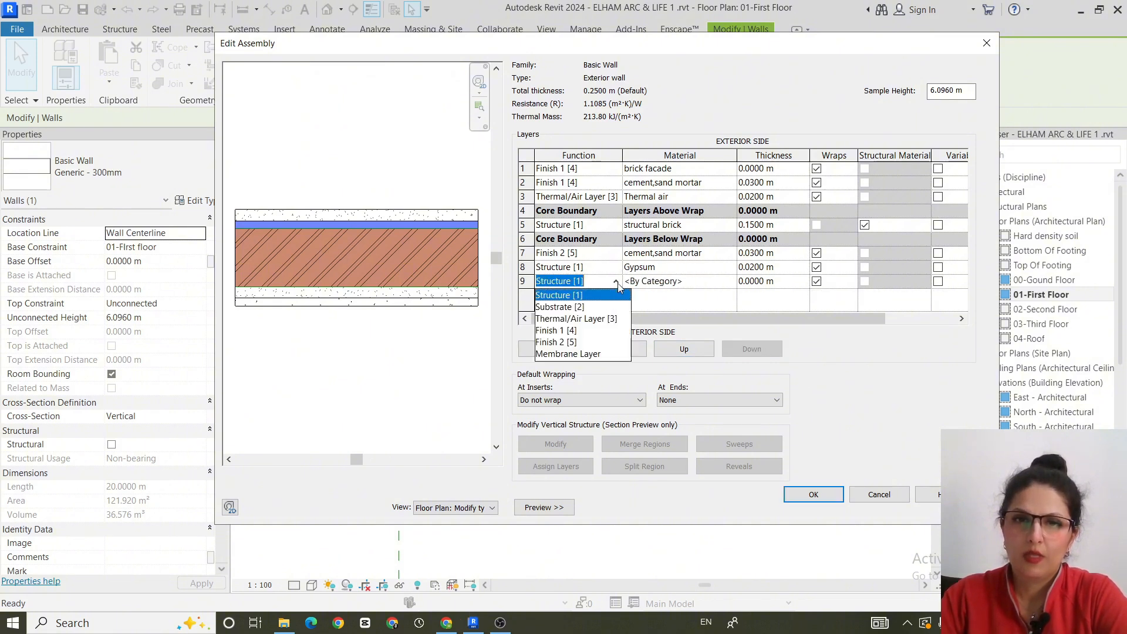
{"action": "left_click", "coordinate": [587, 343]}
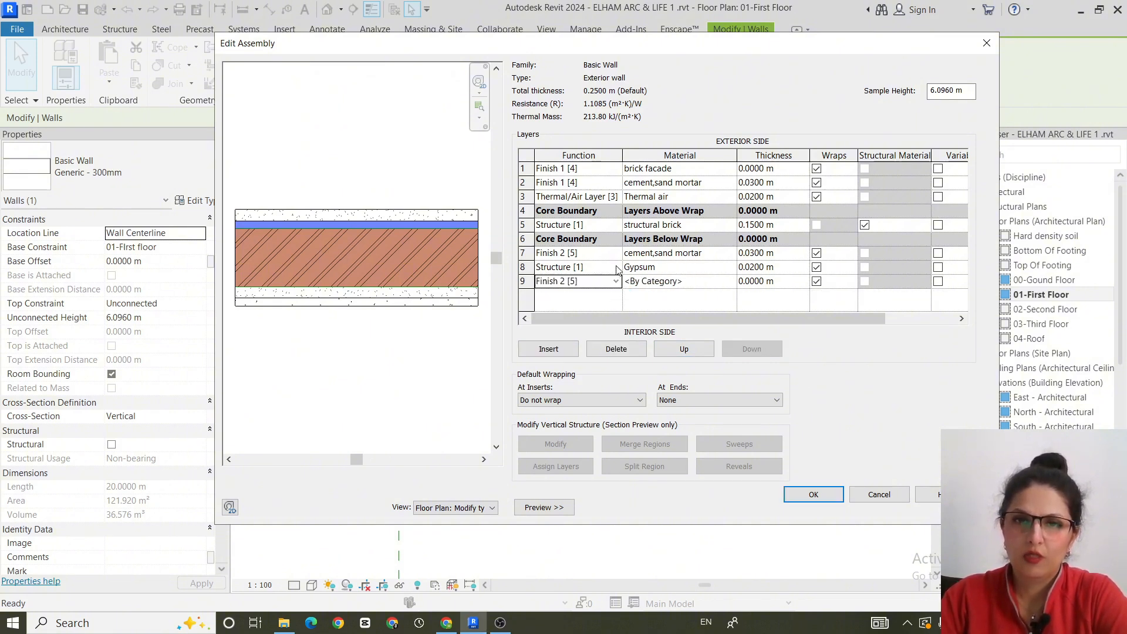
{"action": "left_click", "coordinate": [616, 267]}
{"action": "left_click", "coordinate": [616, 267]}
{"action": "left_click", "coordinate": [564, 329]}
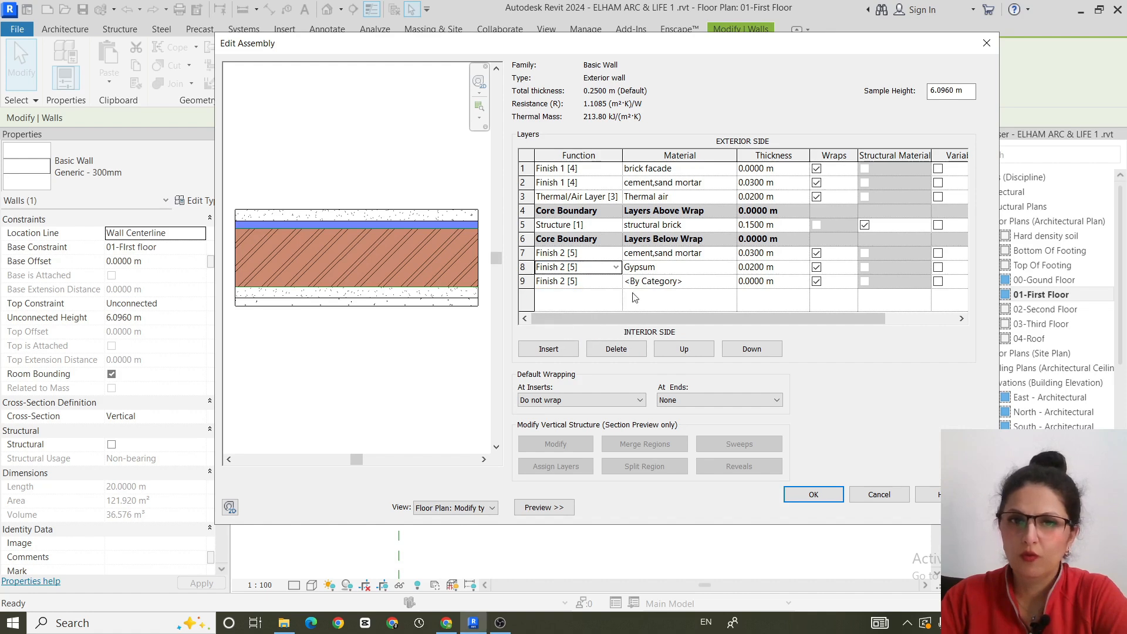
- Open the material choice for an interior Finish 2 [5] layer and search the materials for "pla"
{"action": "left_click", "coordinate": [731, 272]}
{"action": "left_click", "coordinate": [731, 271]}
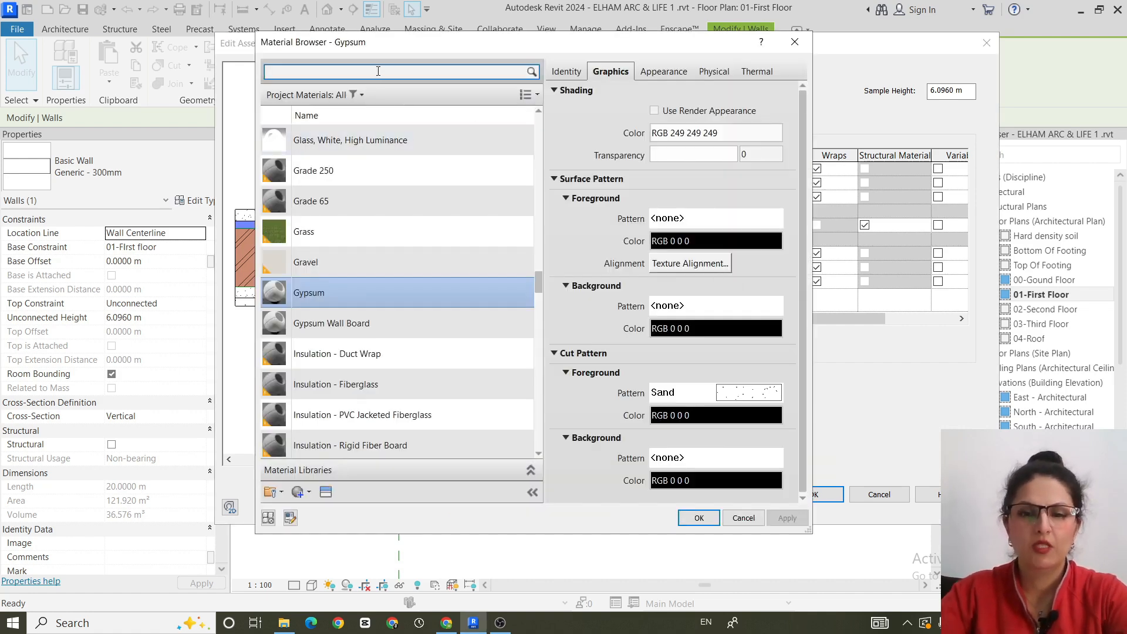
{"action": "type", "text": "pla"}
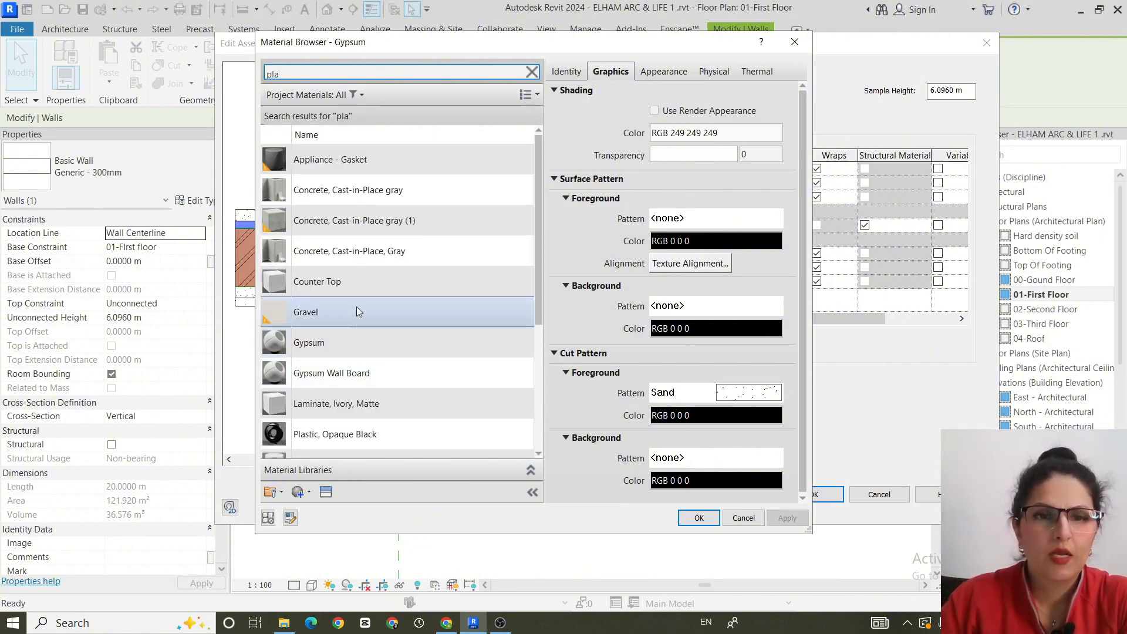
{"action": "scroll", "coordinate": [327, 441], "scroll_direction": "down", "scroll_amount": 3}
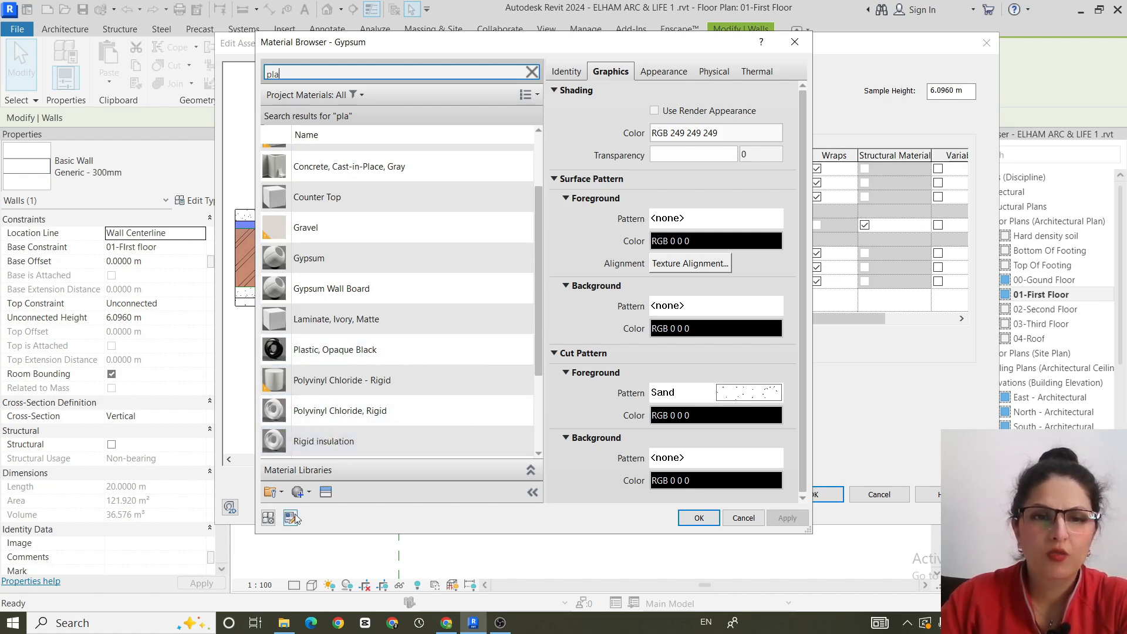
- Create a new material and name it Plastic color
{"action": "left_click", "coordinate": [299, 493]}
{"action": "left_click", "coordinate": [321, 516]}
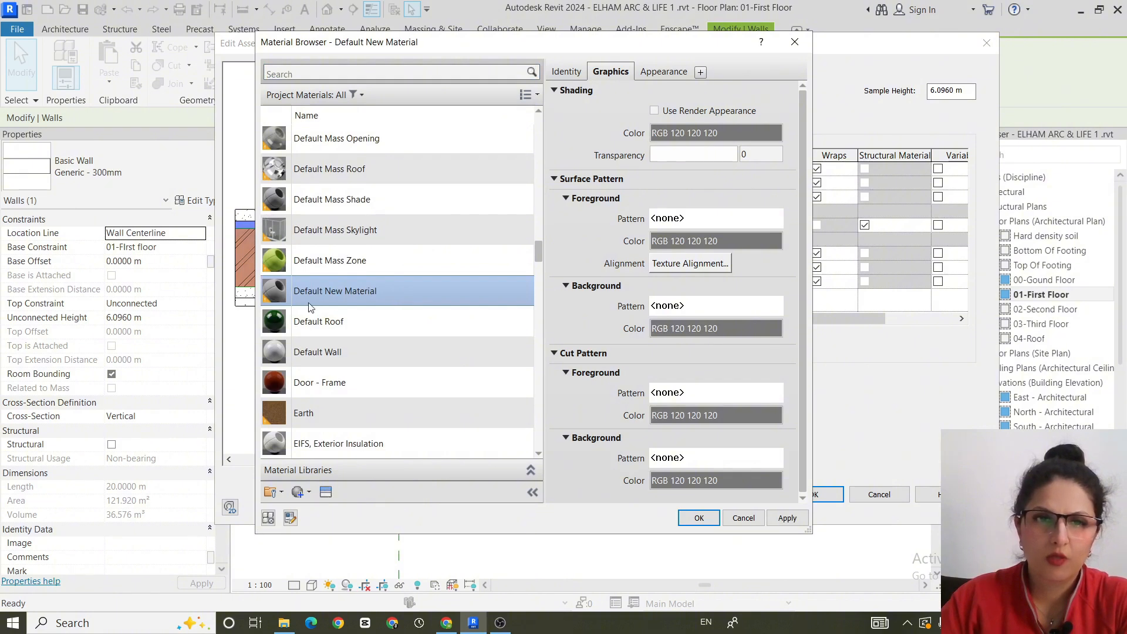
{"action": "right_click", "coordinate": [400, 294]}
{"action": "left_click", "coordinate": [442, 344]}
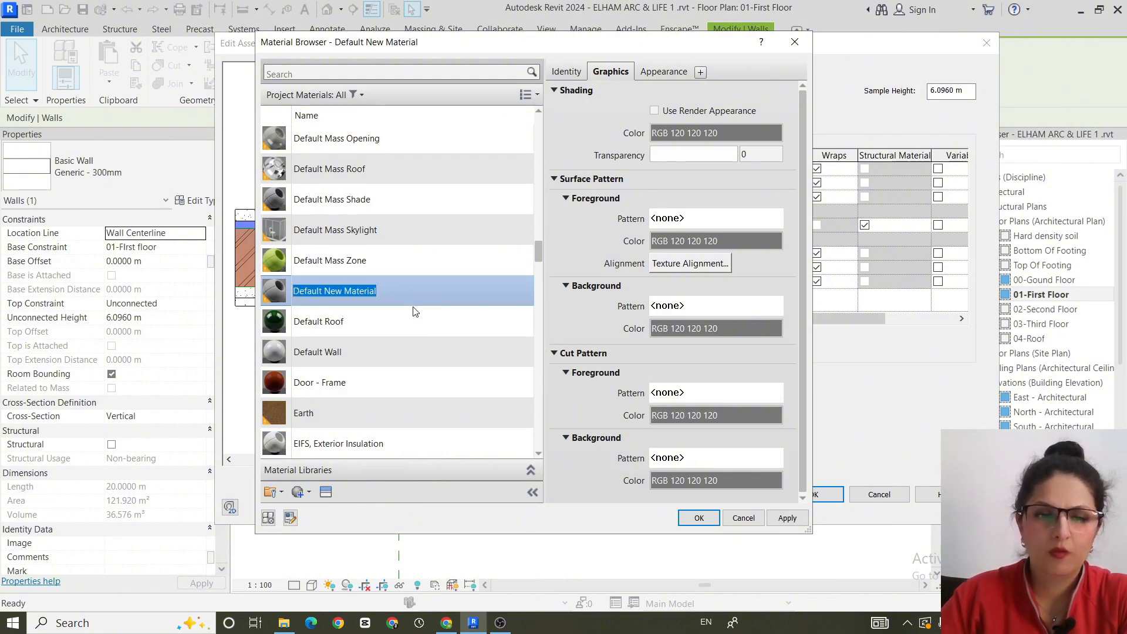
{"action": "type", "text": "P"}
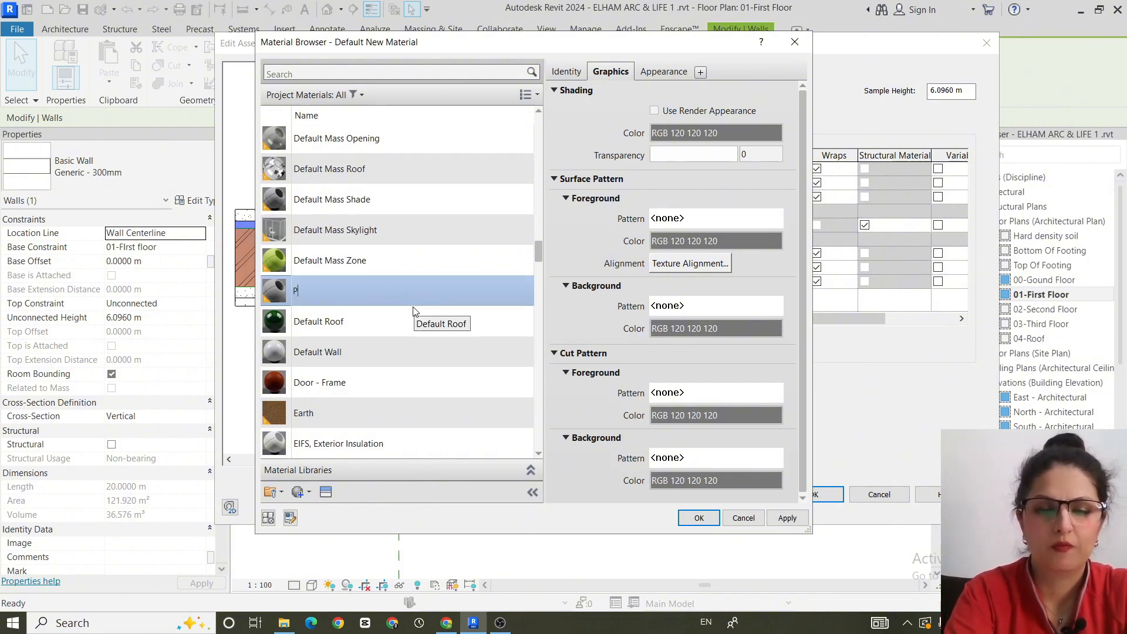
{"action": "type", "text": "last"}
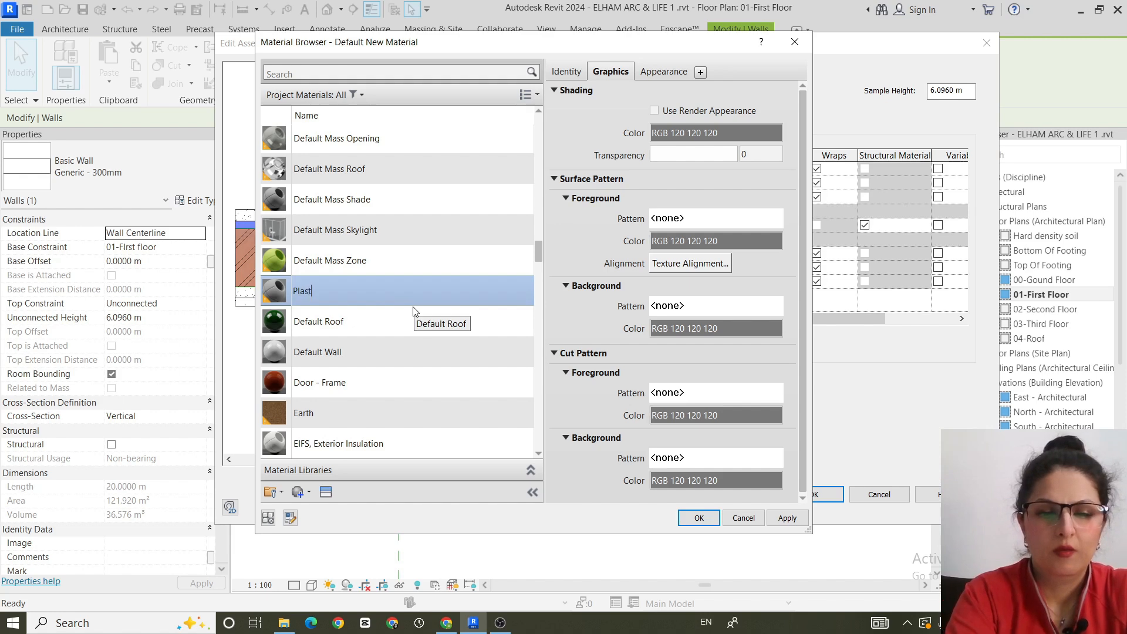
{"action": "type", "text": "ic c"}
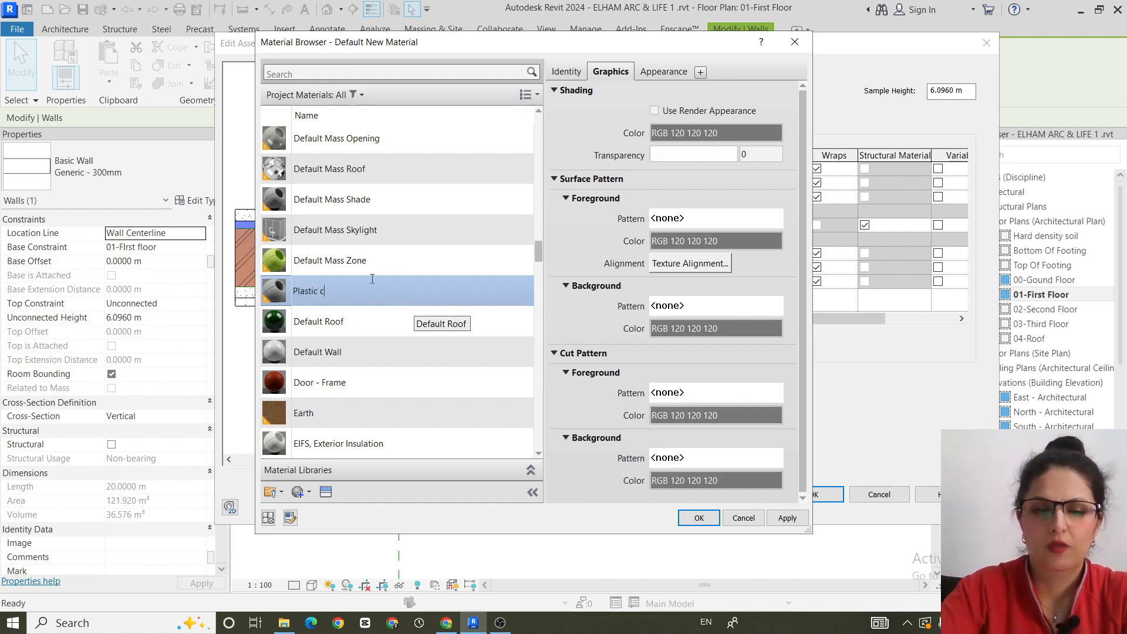
{"action": "type", "text": "olor"}
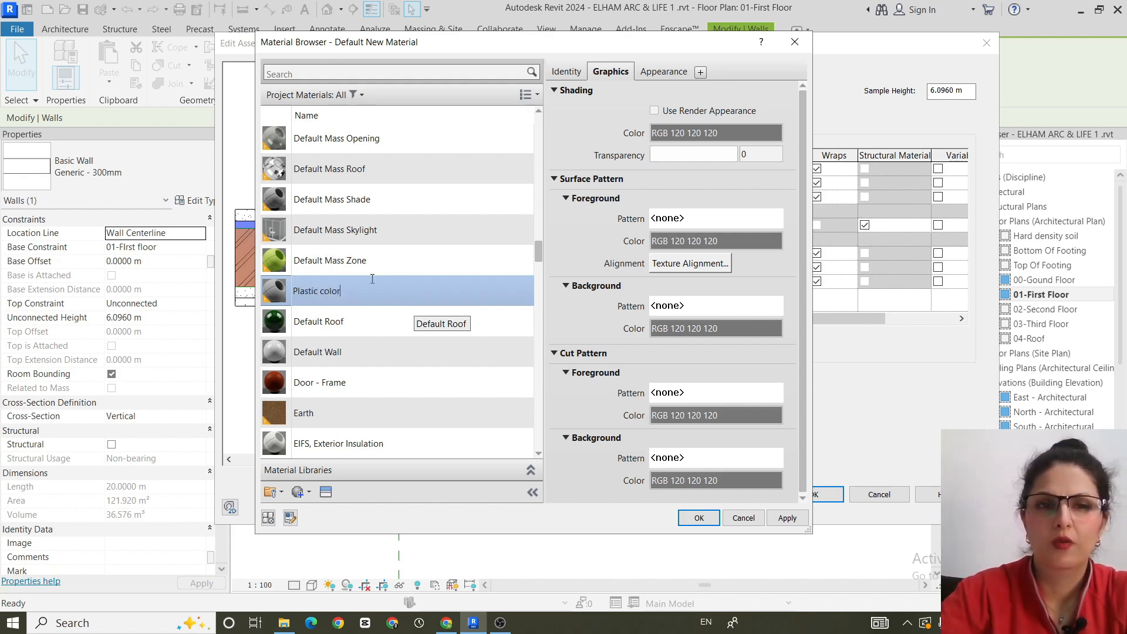
{"action": "key", "text": "Return"}
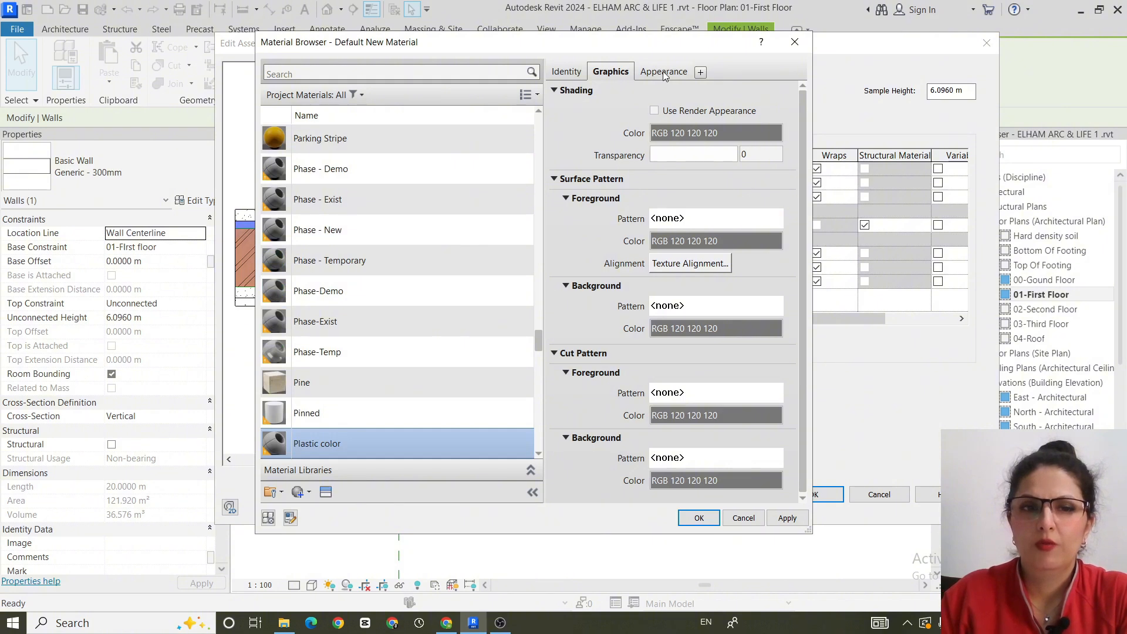
- Search the appearance assets for "plas" and replace the Plastic color material's appearance with ABS (White) from the Plastic category
{"action": "left_click", "coordinate": [664, 71]}
{"action": "left_click", "coordinate": [773, 92]}
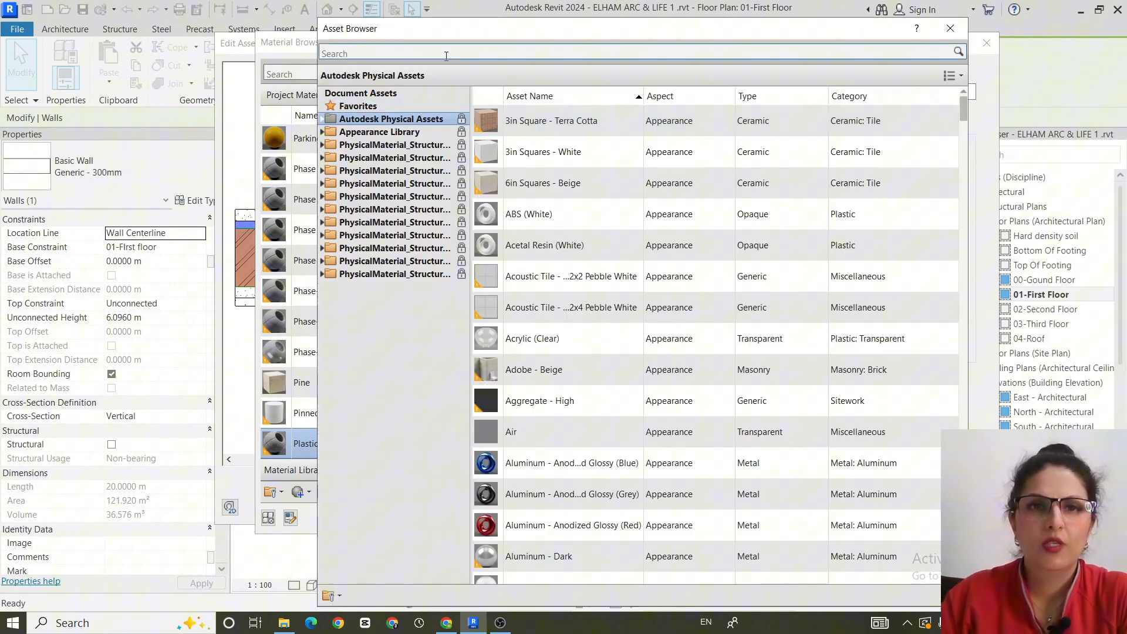
{"action": "left_click", "coordinate": [446, 56]}
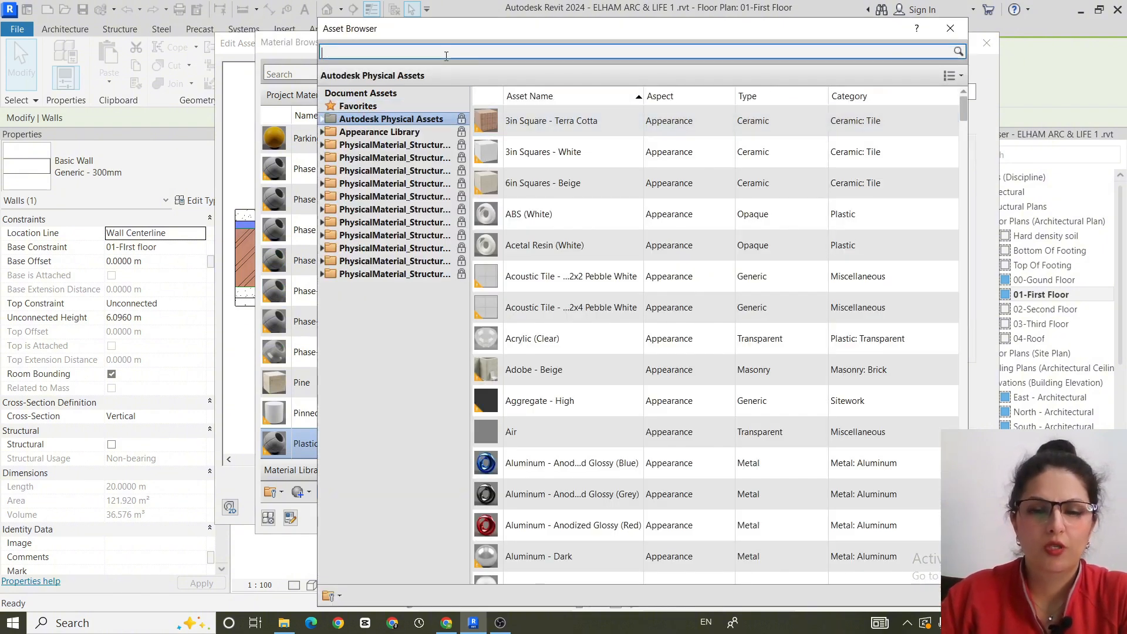
{"action": "type", "text": "plas"}
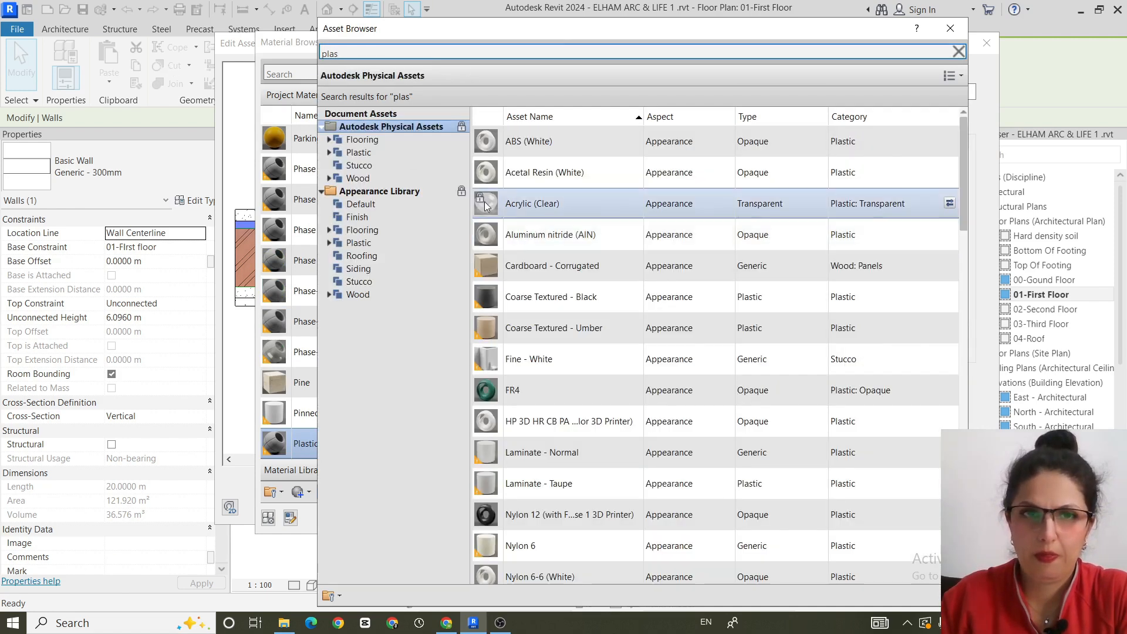
{"action": "left_click", "coordinate": [359, 153]}
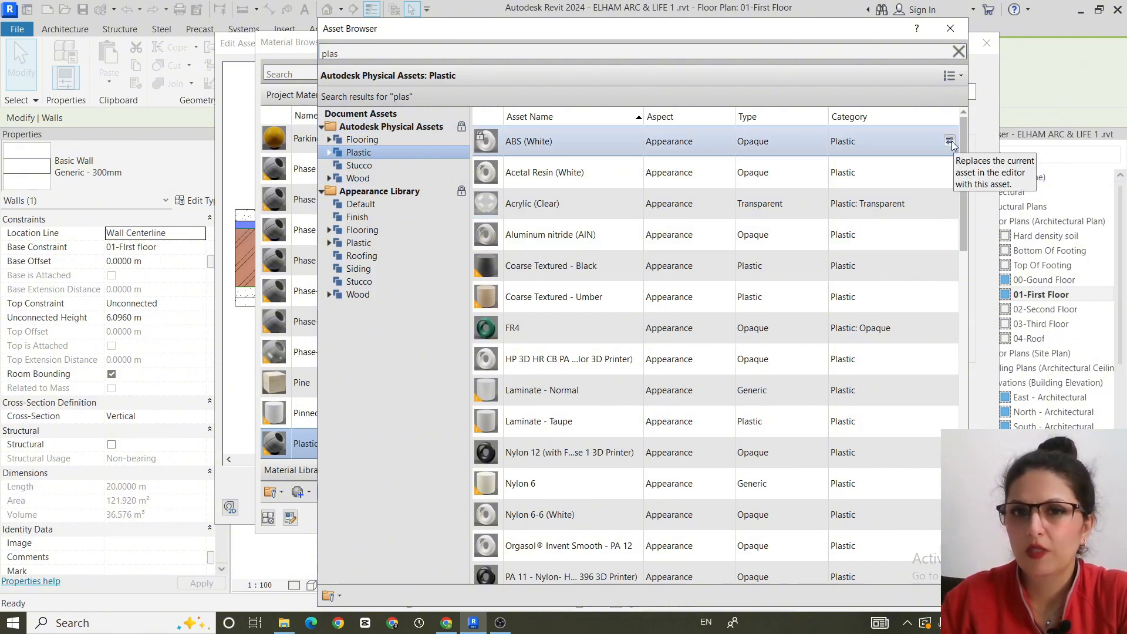
{"action": "left_click", "coordinate": [950, 142]}
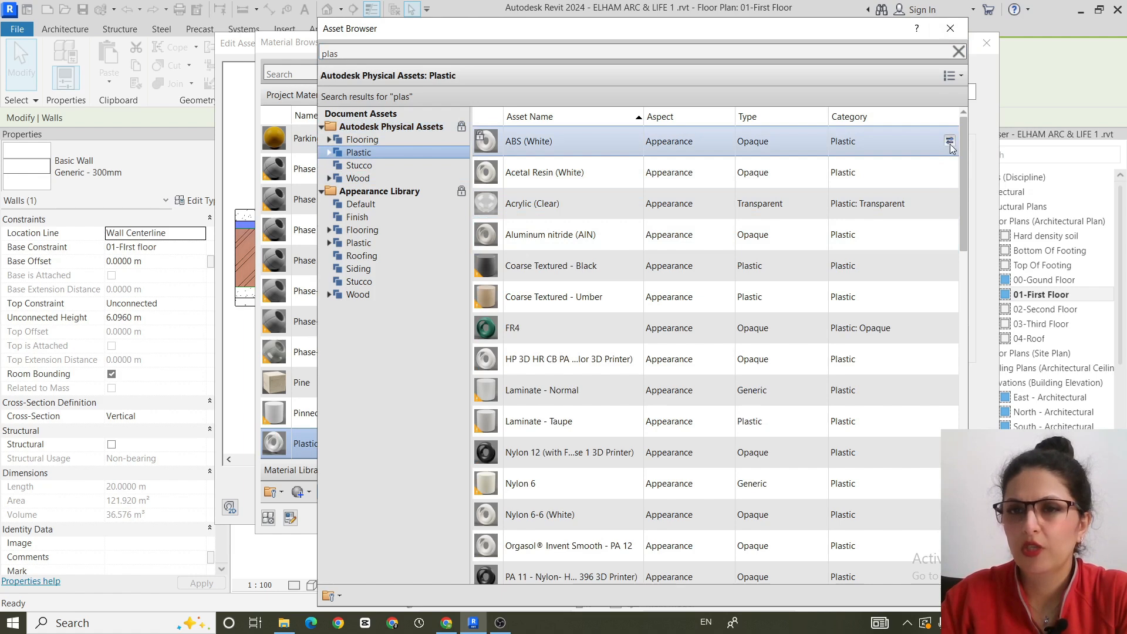
{"action": "left_click", "coordinate": [957, 27]}
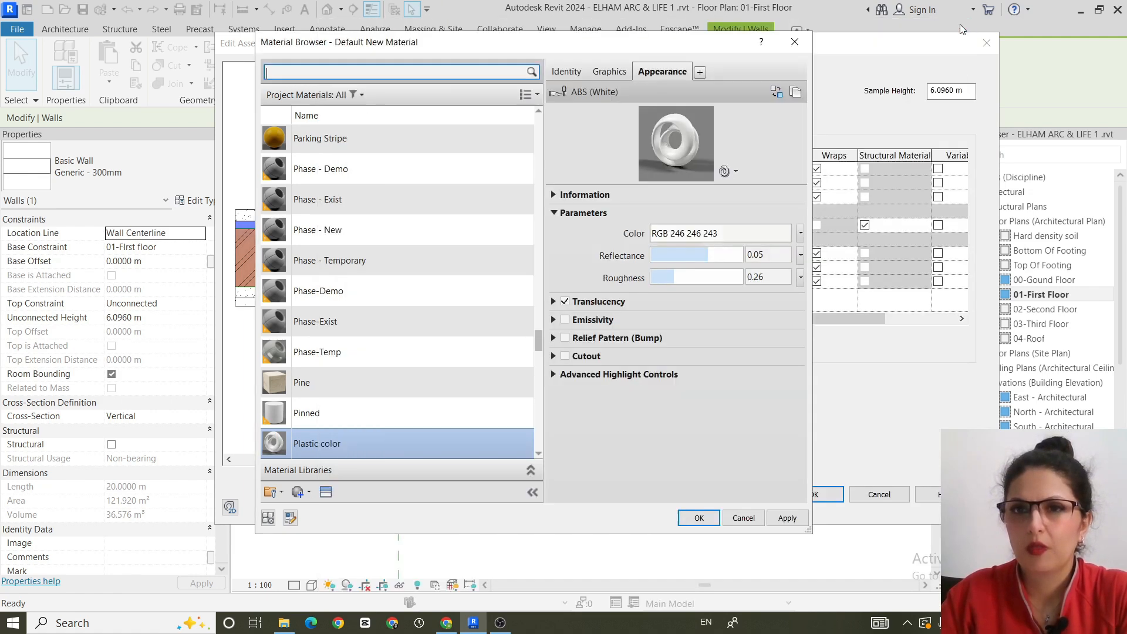
- Set the Plastic color material's shading colour to a light purple, RGB 227 207 239
{"action": "left_click", "coordinate": [610, 72]}
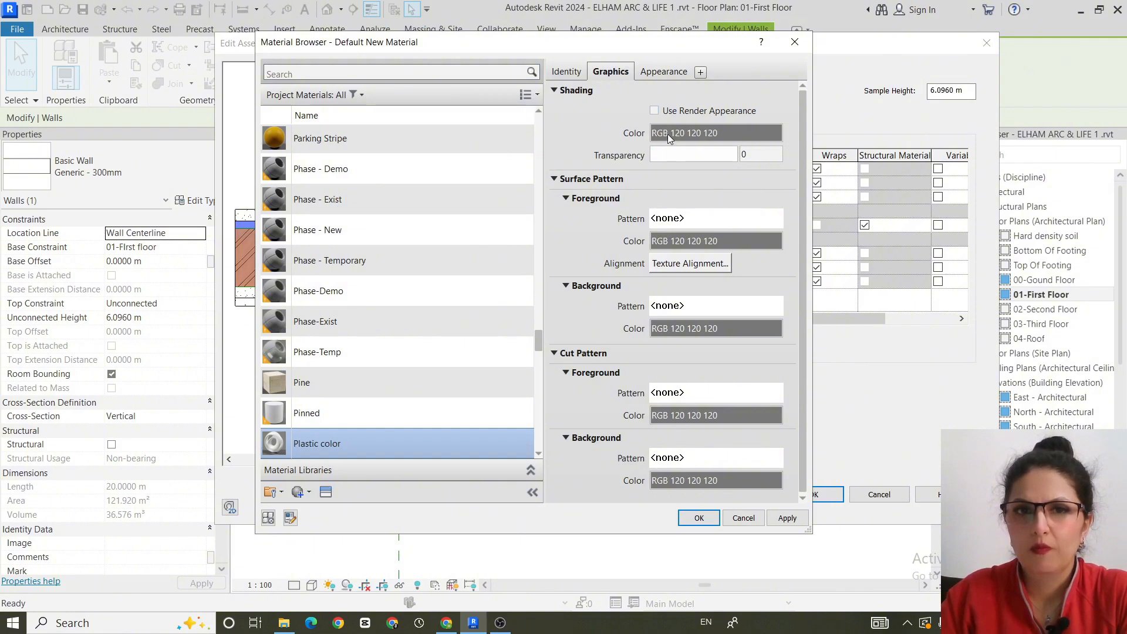
{"action": "left_click", "coordinate": [668, 134]}
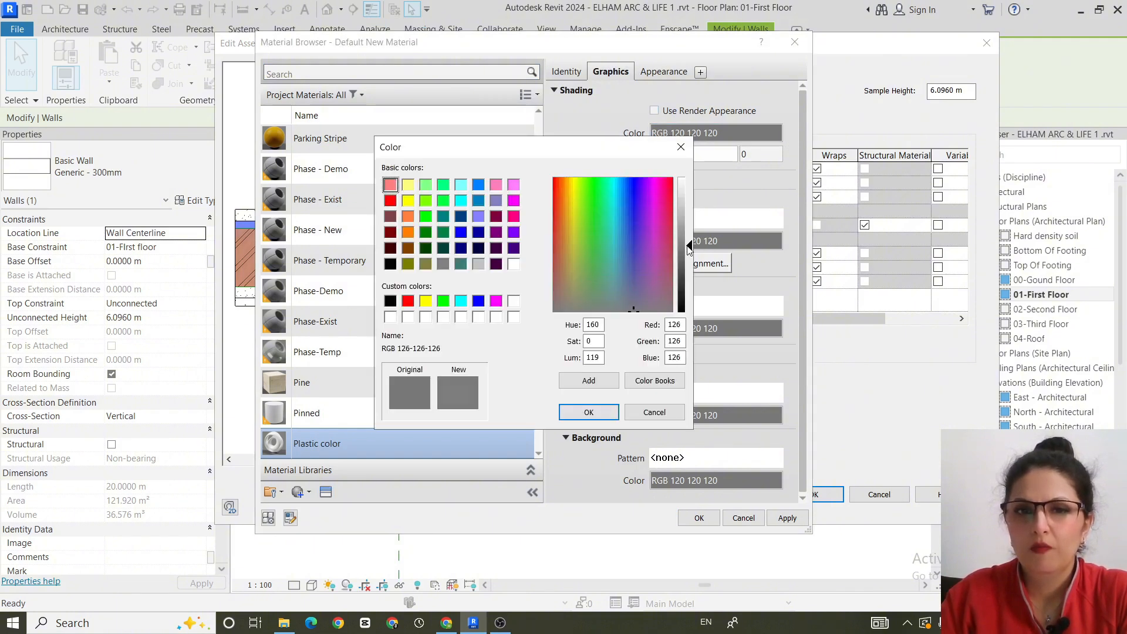
{"action": "left_click_drag", "start_coordinate": [690, 249], "coordinate": [689, 196]}
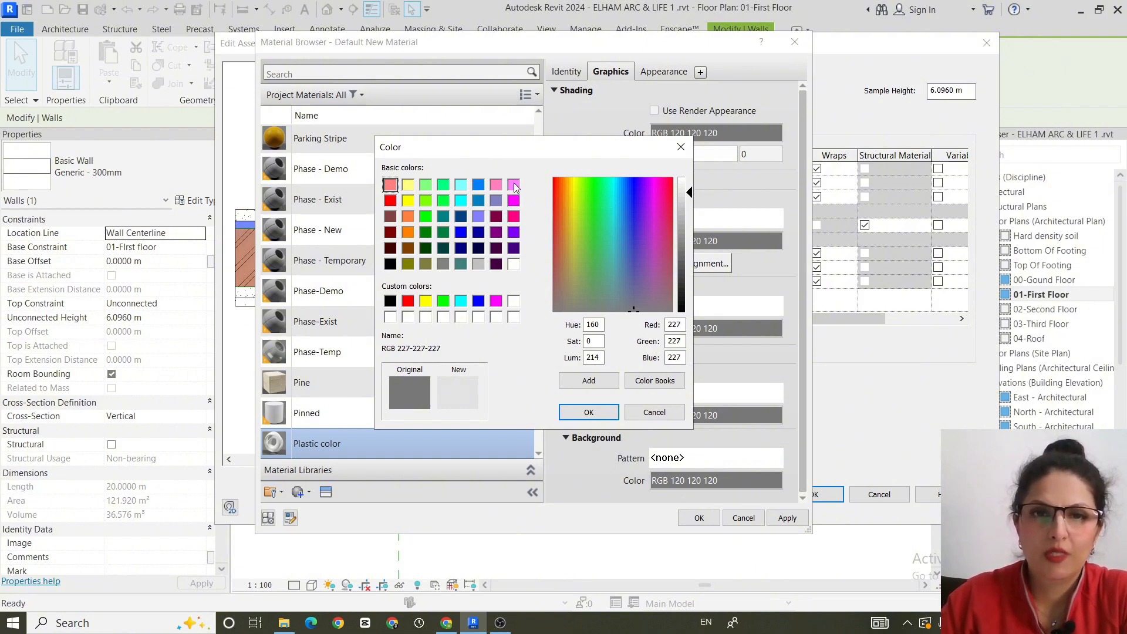
{"action": "left_click", "coordinate": [646, 244]}
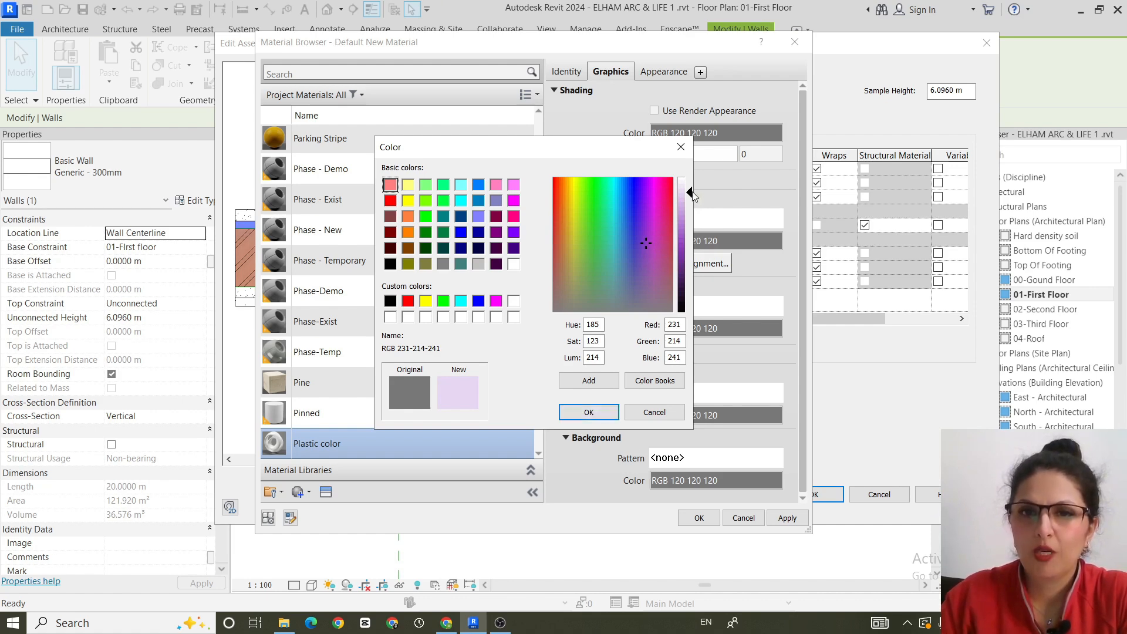
{"action": "left_click_drag", "start_coordinate": [693, 192], "coordinate": [692, 194]}
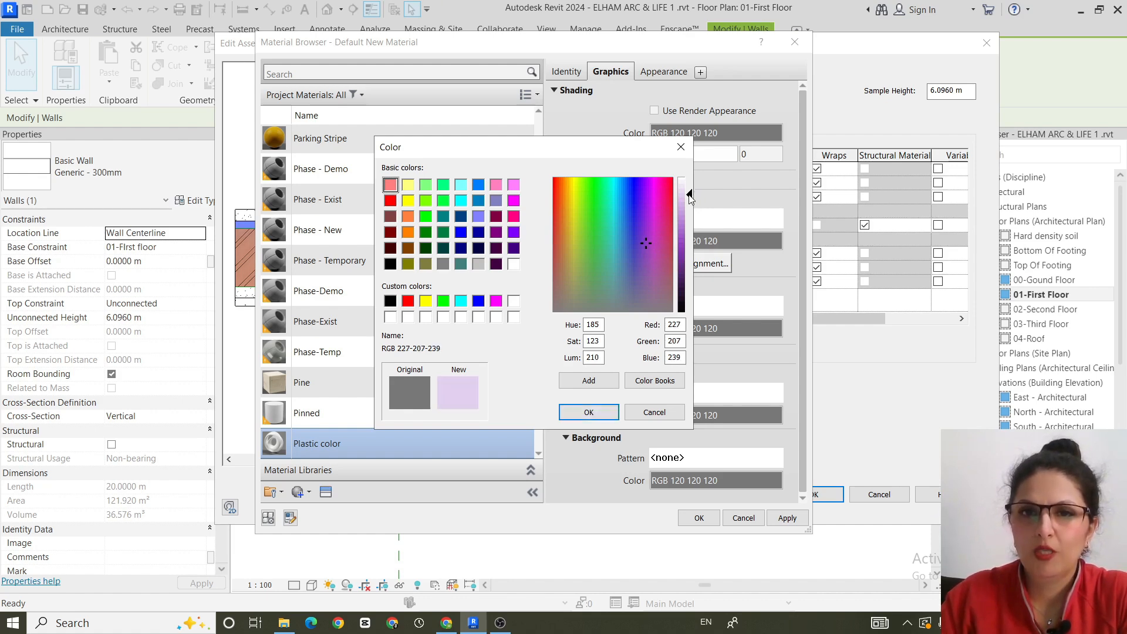
{"action": "left_click", "coordinate": [589, 412]}
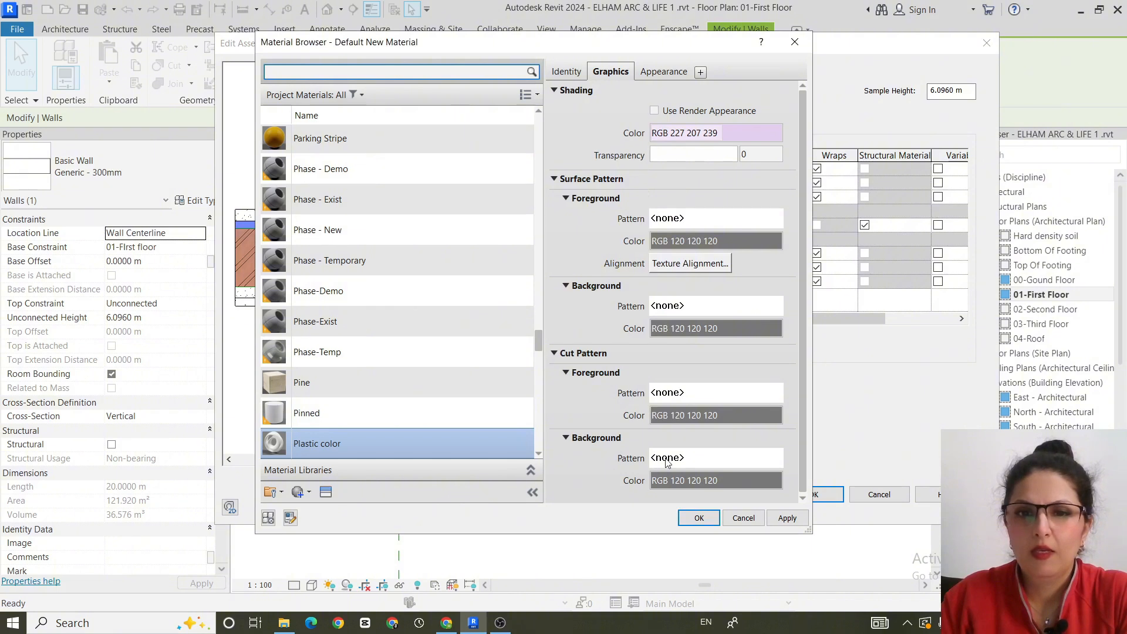
- Give the material's cut foreground the Plastic drafting pattern in black, RGB 0 0 0, and apply the changes
{"action": "left_click", "coordinate": [673, 397]}
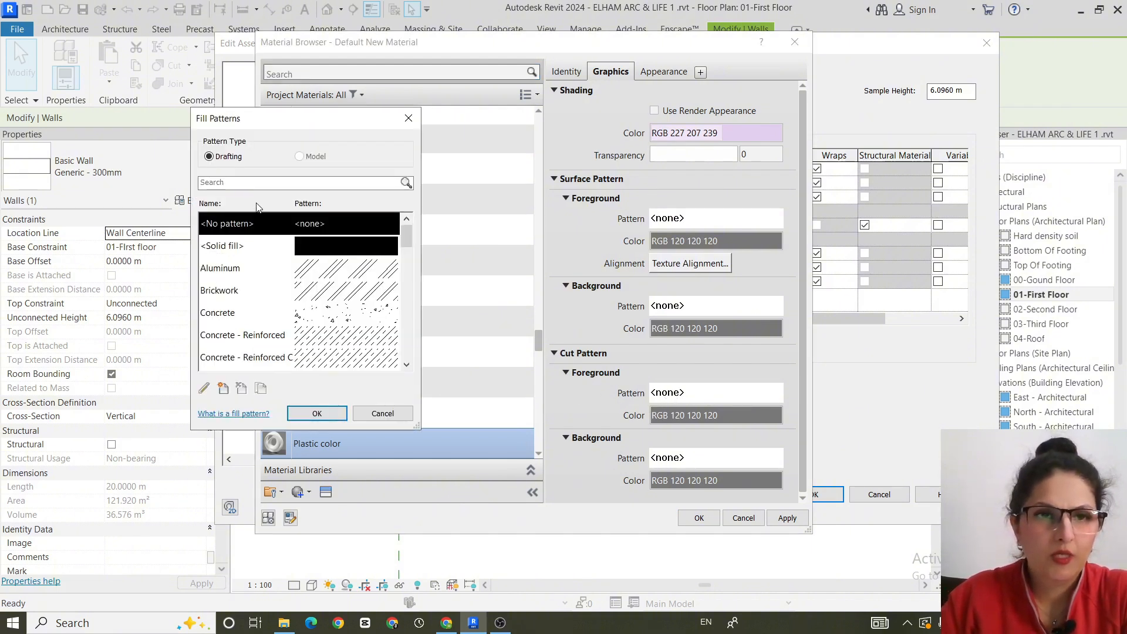
{"action": "key", "text": "p"}
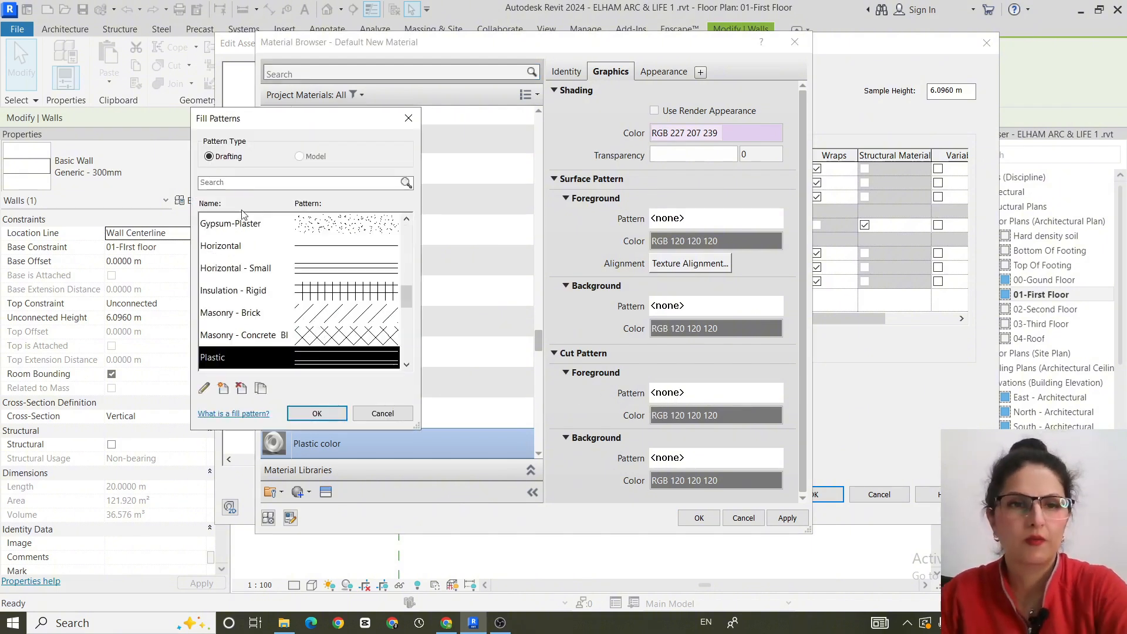
{"action": "left_click", "coordinate": [317, 414]}
{"action": "left_click", "coordinate": [693, 415]}
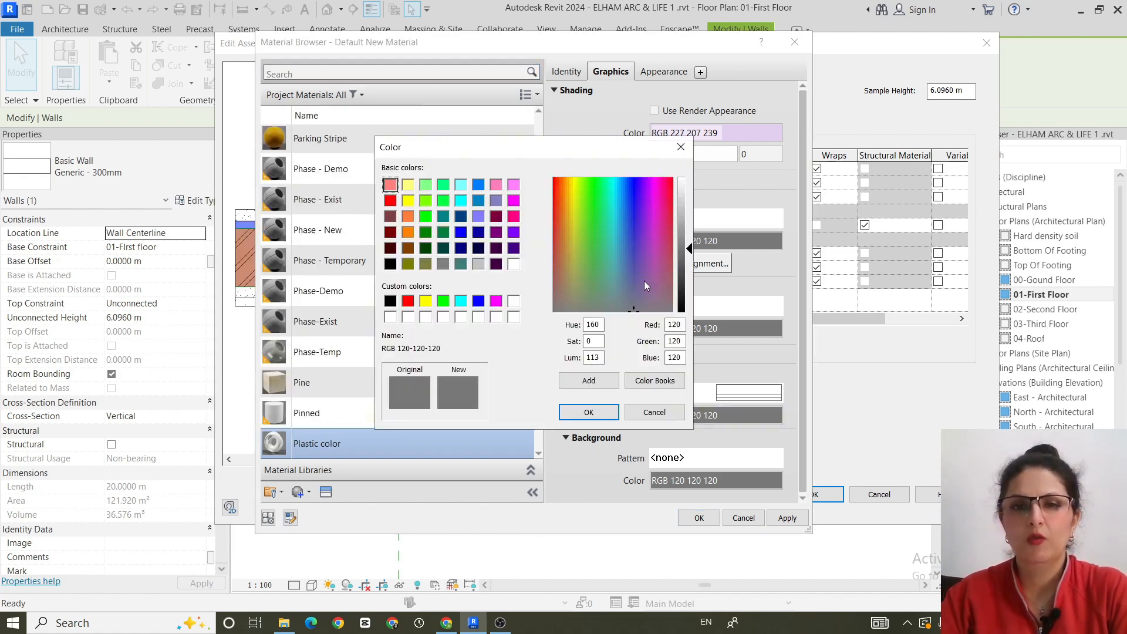
{"action": "left_click_drag", "start_coordinate": [690, 249], "coordinate": [688, 312]}
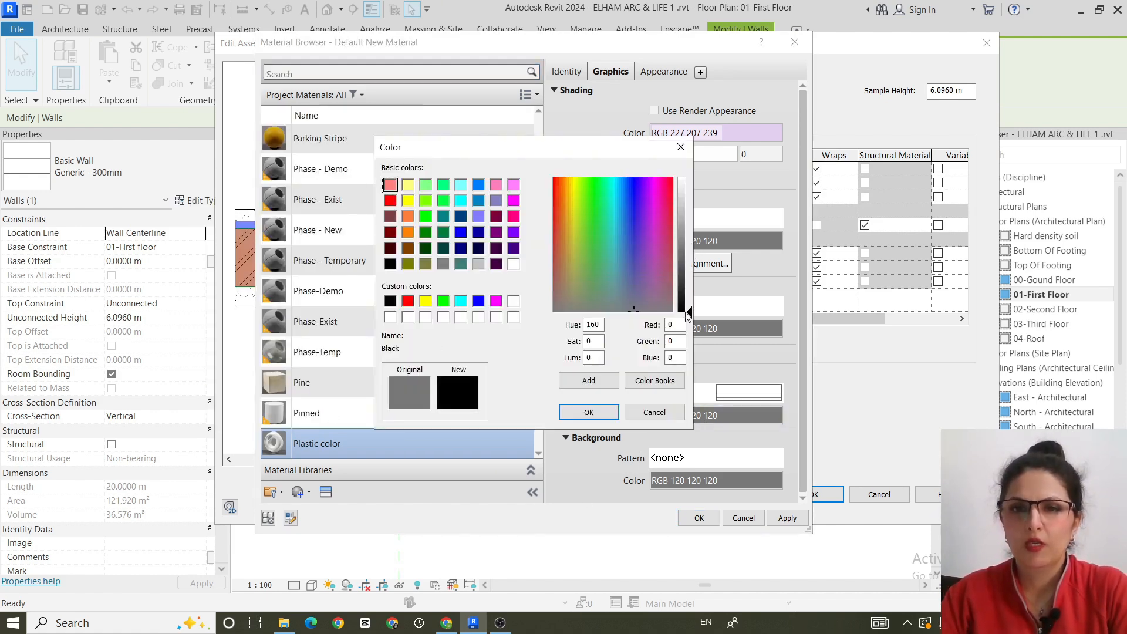
{"action": "left_click", "coordinate": [614, 411]}
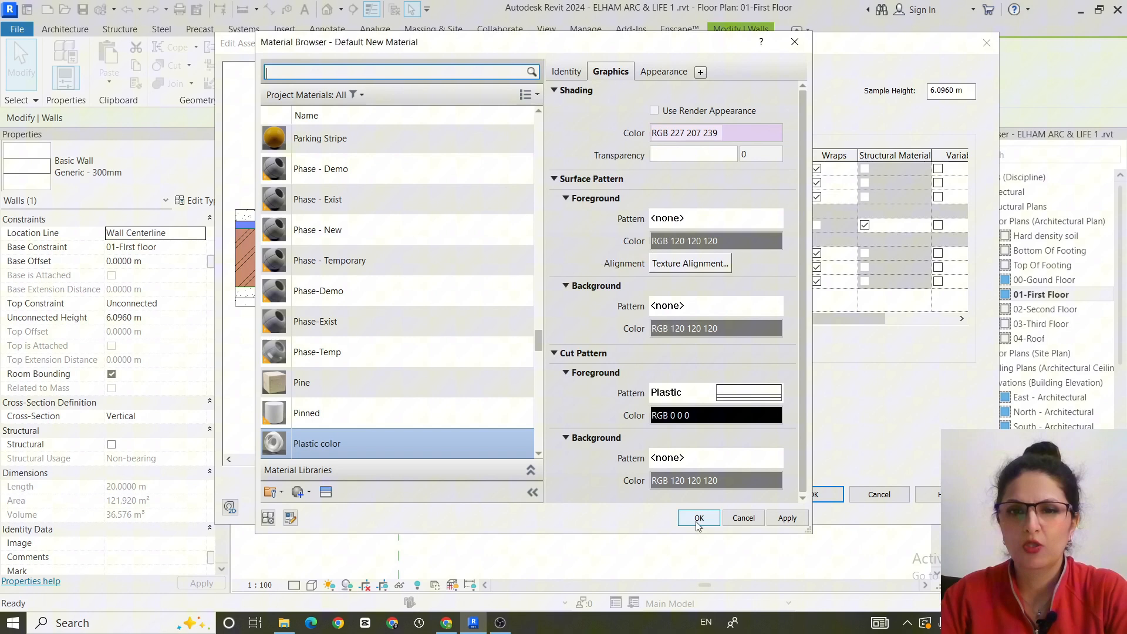
{"action": "left_click", "coordinate": [788, 519]}
- Set the cut background colour to black, RGB 0 0 0, and assign Plastic color to the innermost Finish 2 [5] layer
{"action": "left_click", "coordinate": [700, 481]}
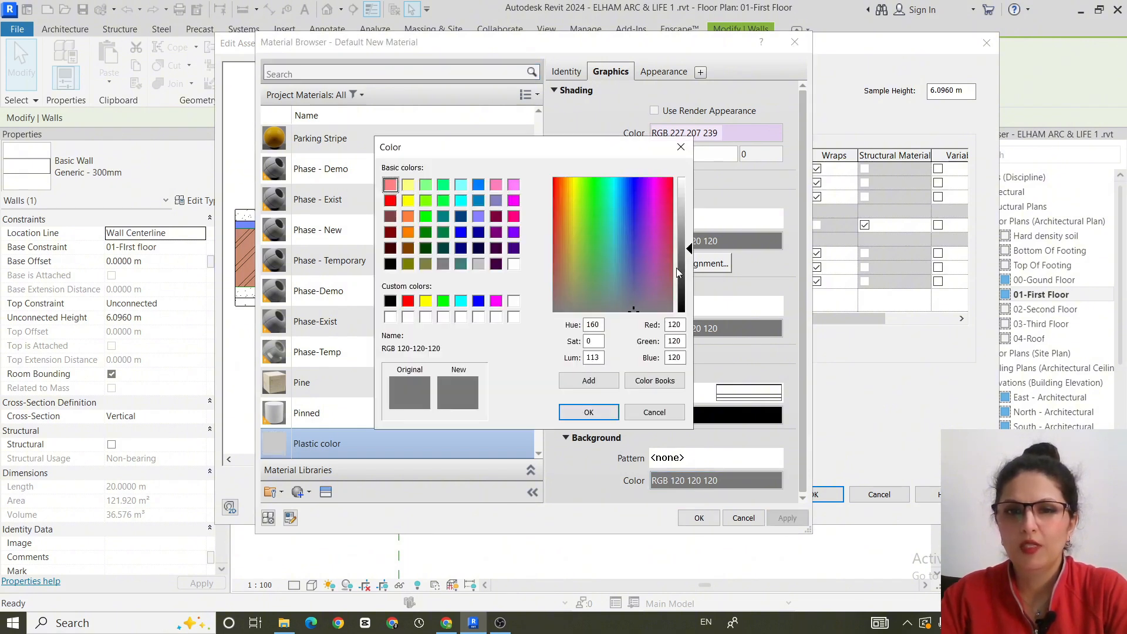
{"action": "left_click_drag", "start_coordinate": [692, 246], "coordinate": [688, 313]}
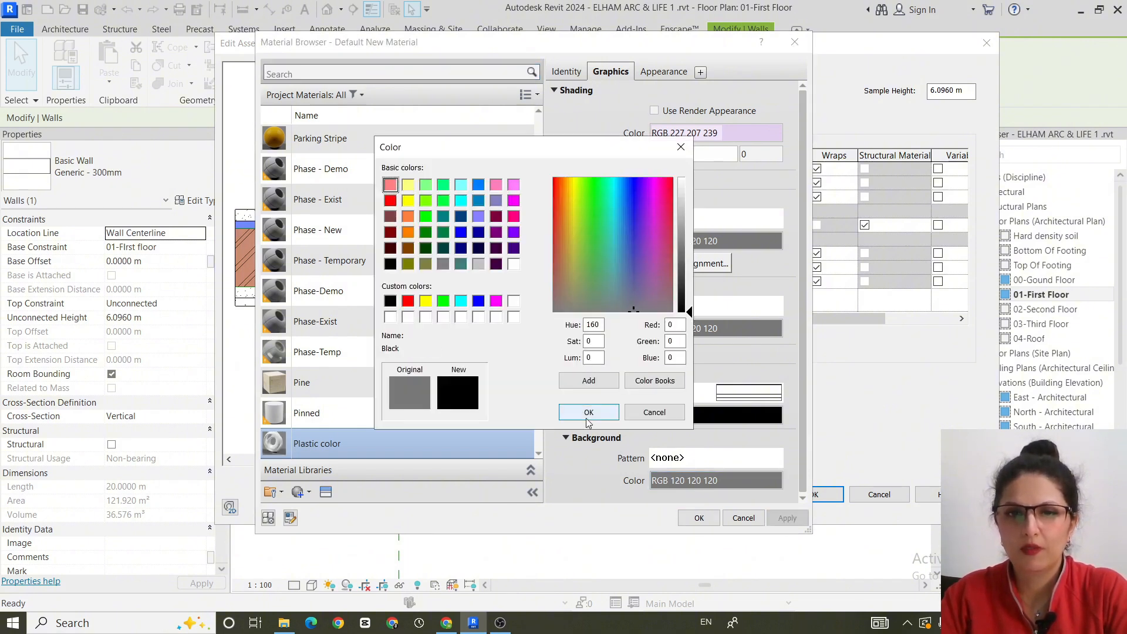
{"action": "key", "text": "Return"}
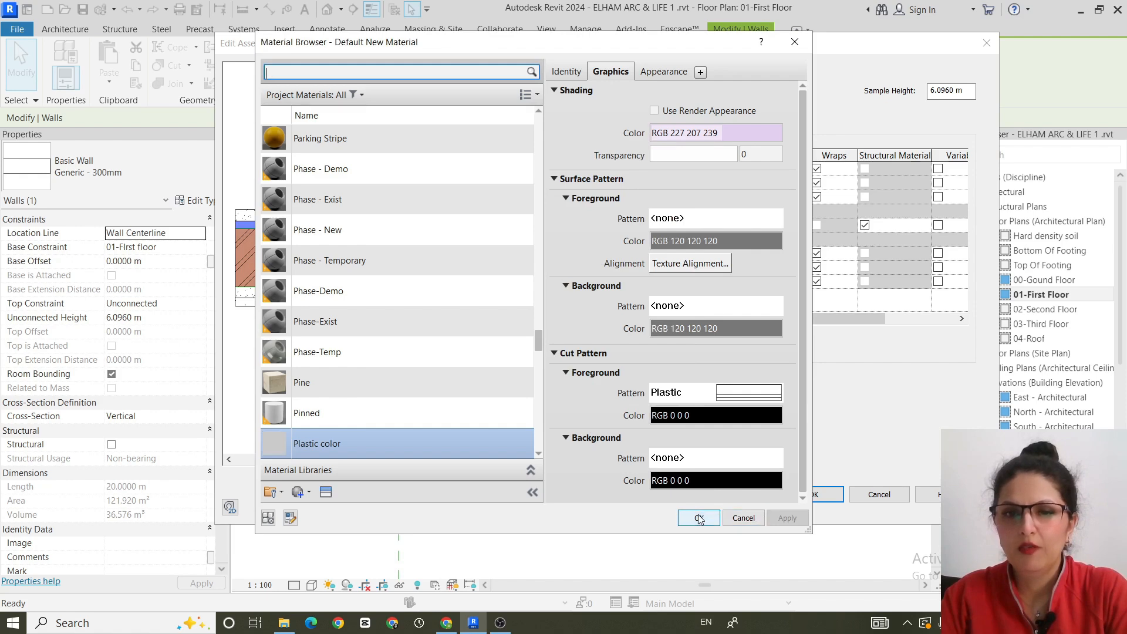
{"action": "left_click", "coordinate": [699, 518]}
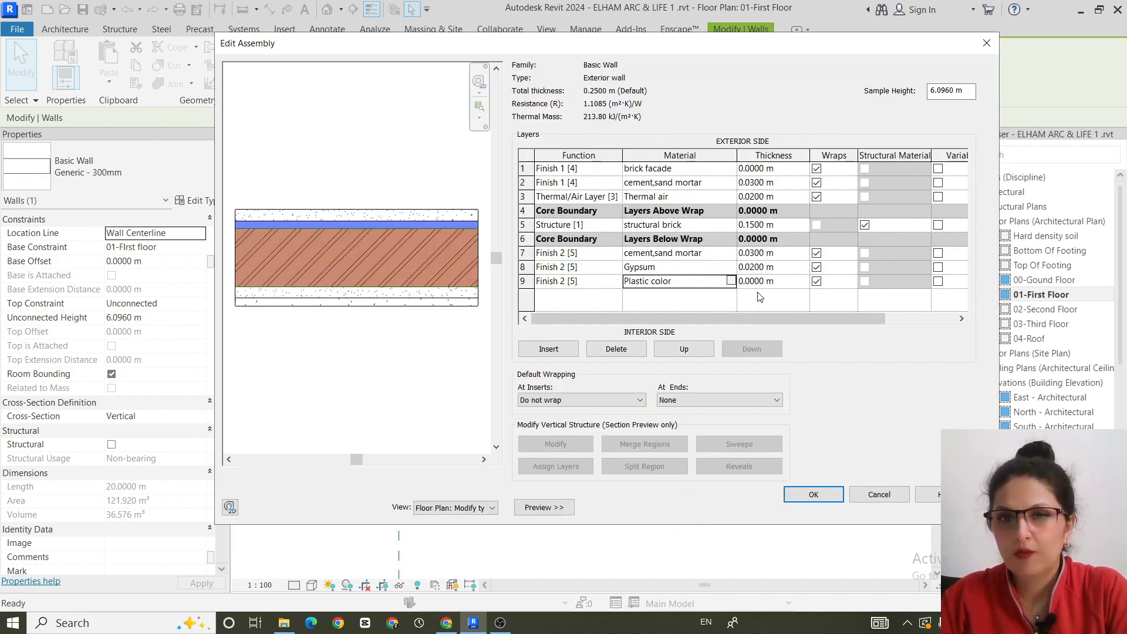
- Set the Plastic color layer's thickness to 0.02 m
{"action": "left_click", "coordinate": [788, 284]}
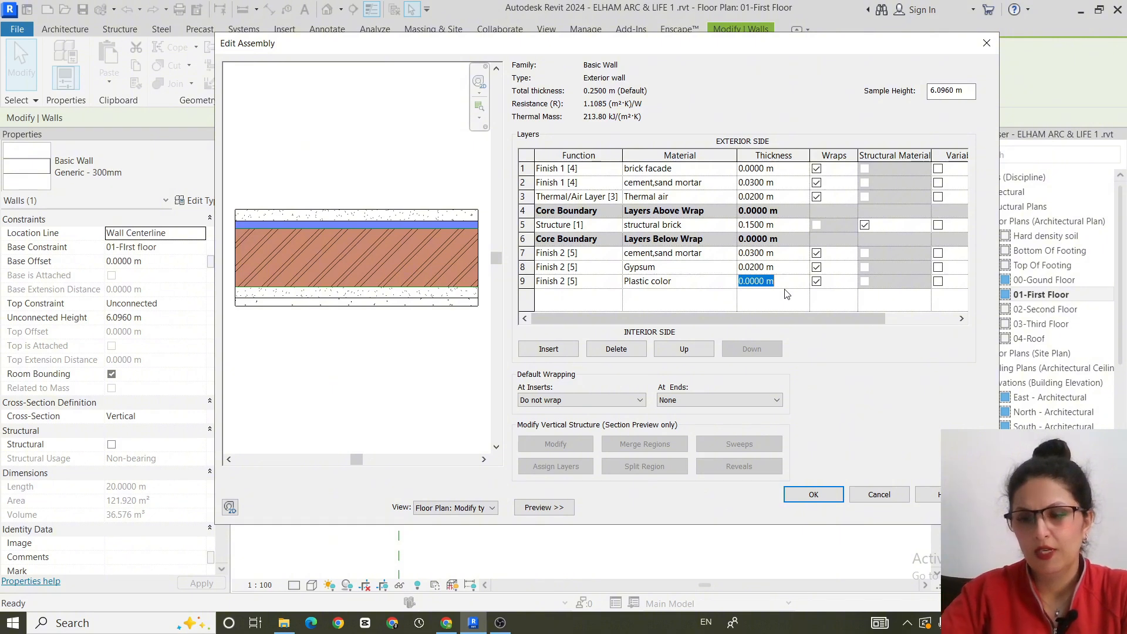
{"action": "key", "text": "BackSpace"}
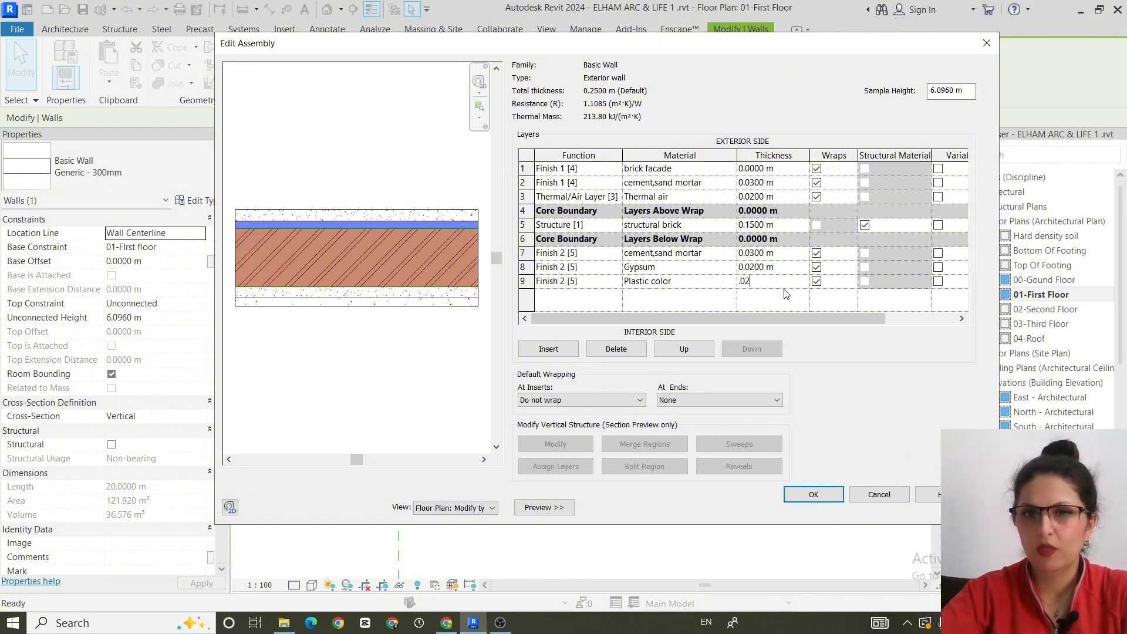
{"action": "key", "text": "Return"}
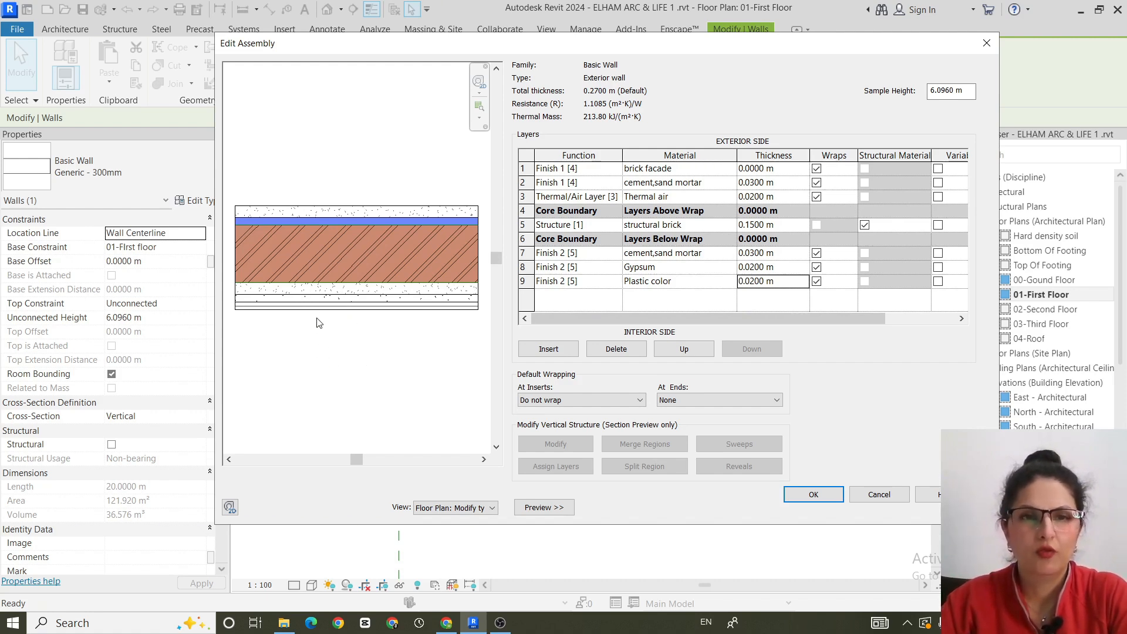
- Set the outermost brick facade layer's thickness to 0.03 m
{"action": "scroll", "coordinate": [324, 301], "scroll_direction": "up", "scroll_amount": 3}
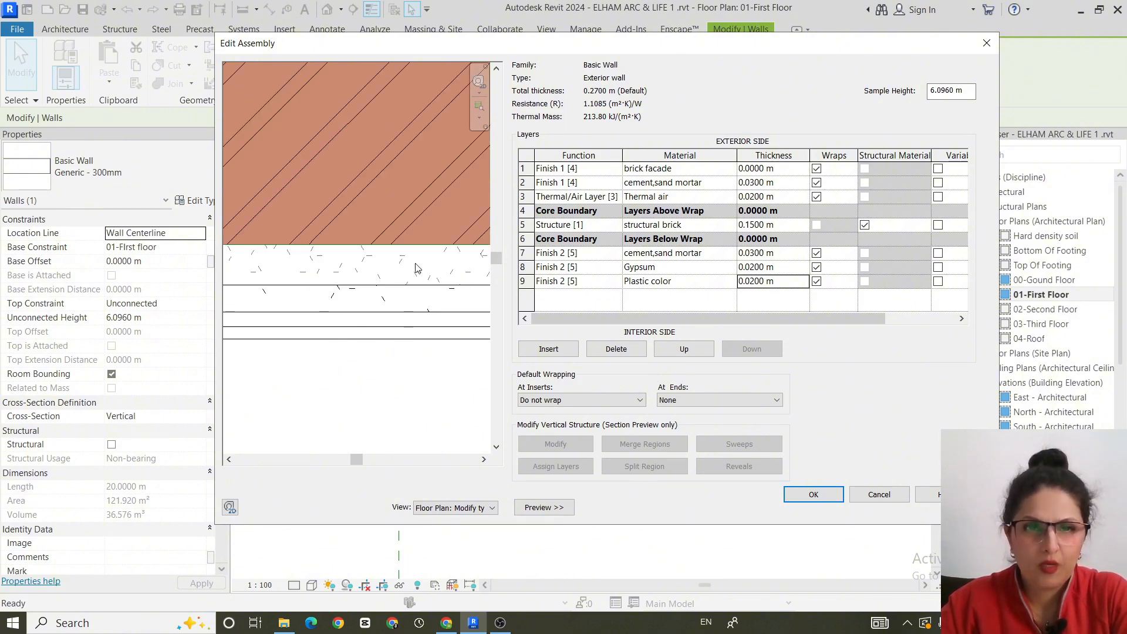
{"action": "middle_click_drag", "start_coordinate": [370, 203], "coordinate": [370, 390]}
{"action": "scroll", "coordinate": [378, 335], "scroll_direction": "down", "scroll_amount": 2}
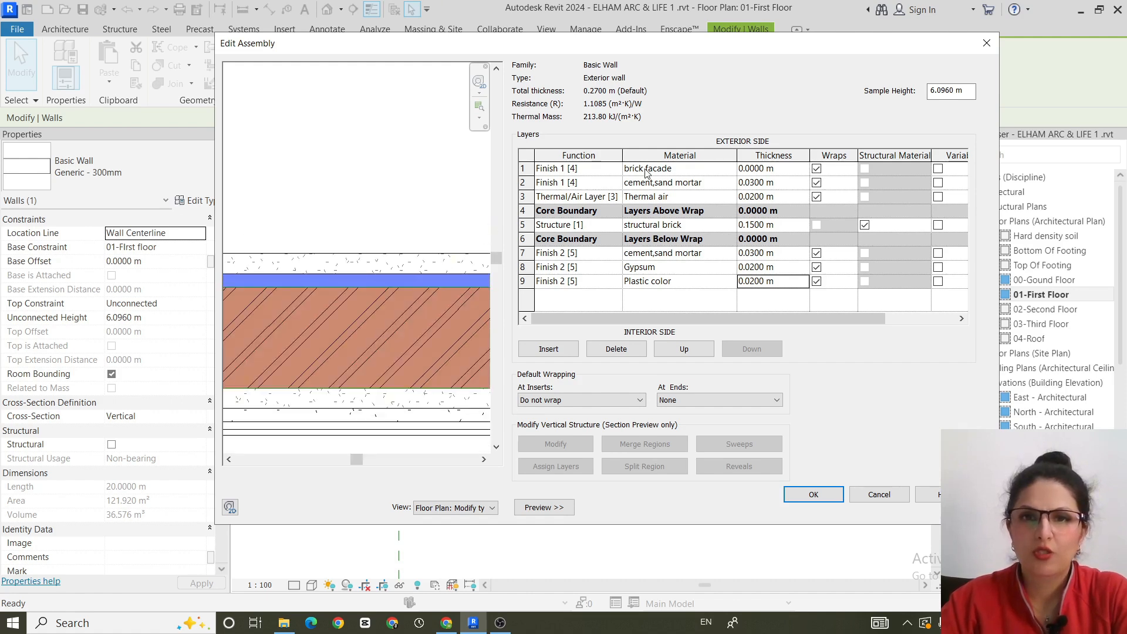
{"action": "left_click", "coordinate": [792, 169]}
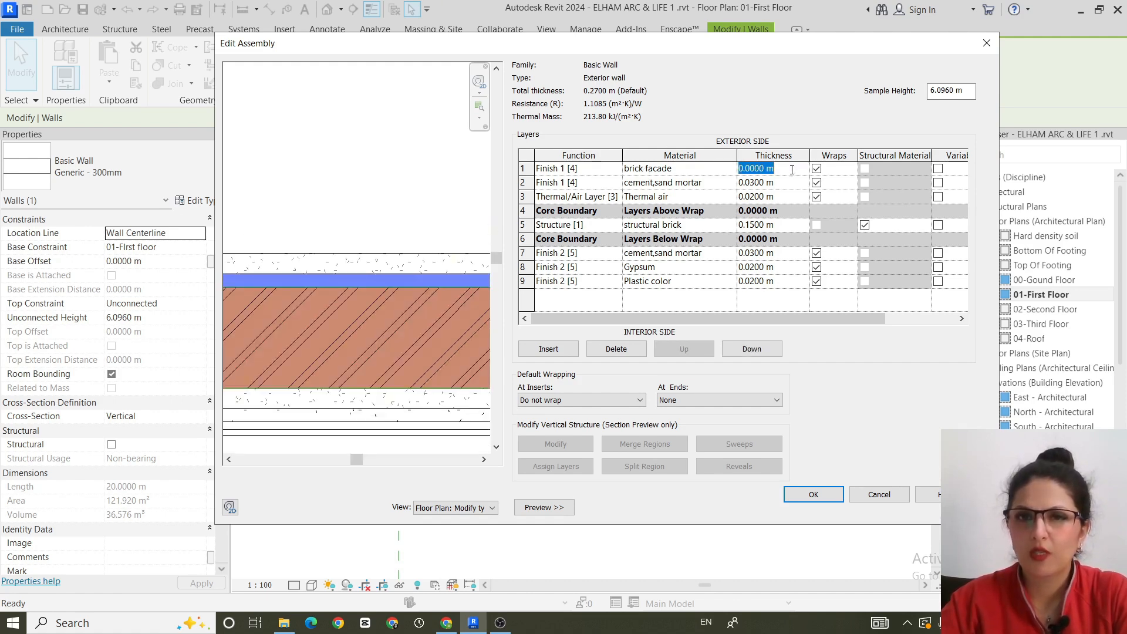
{"action": "type", "text": ".03"}
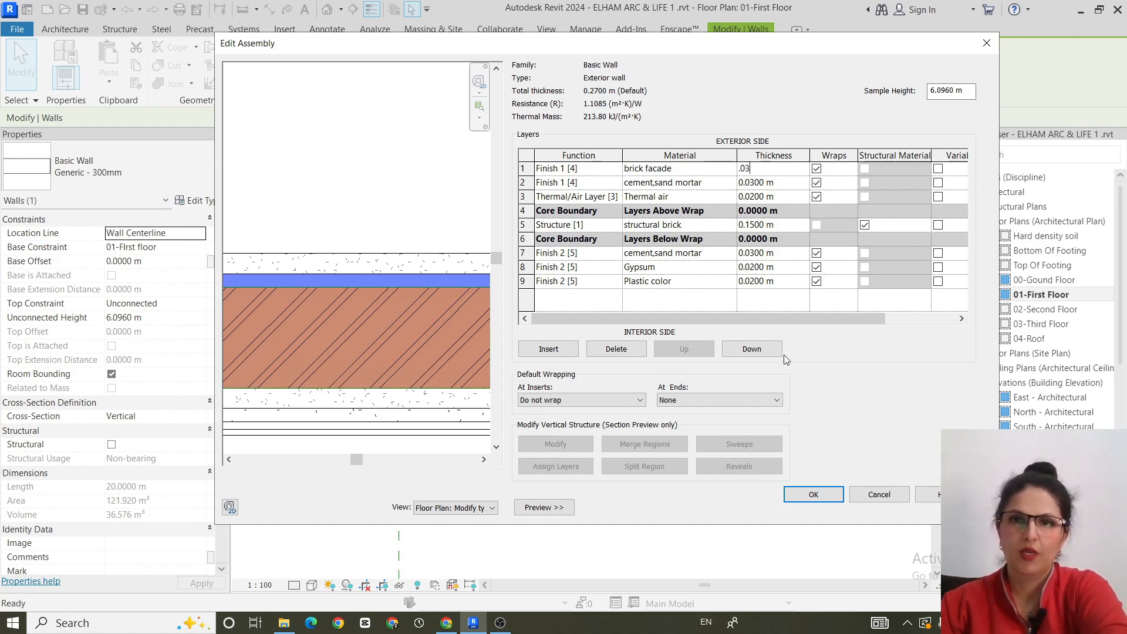
- Accept the layer assembly and type properties so the selected wall takes the Exterior wall type, and deselect it
{"action": "left_click", "coordinate": [436, 328]}
{"action": "scroll", "coordinate": [376, 371], "scroll_direction": "down", "scroll_amount": 3}
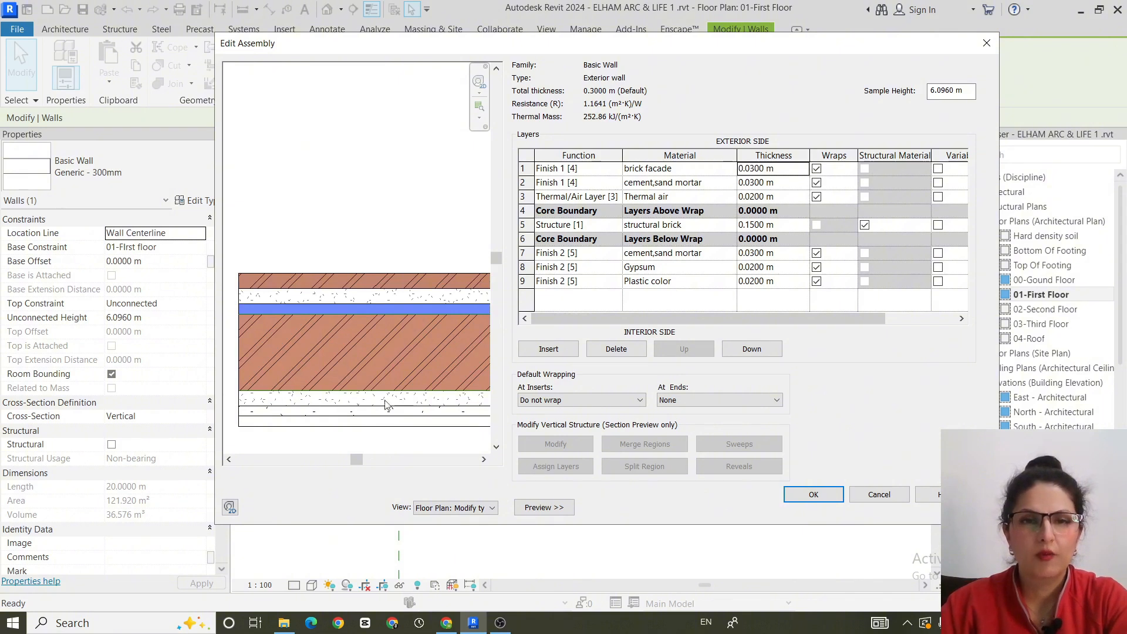
{"action": "middle_click_drag", "start_coordinate": [348, 384], "coordinate": [451, 327]}
{"action": "scroll", "coordinate": [369, 316], "scroll_direction": "up", "scroll_amount": 1}
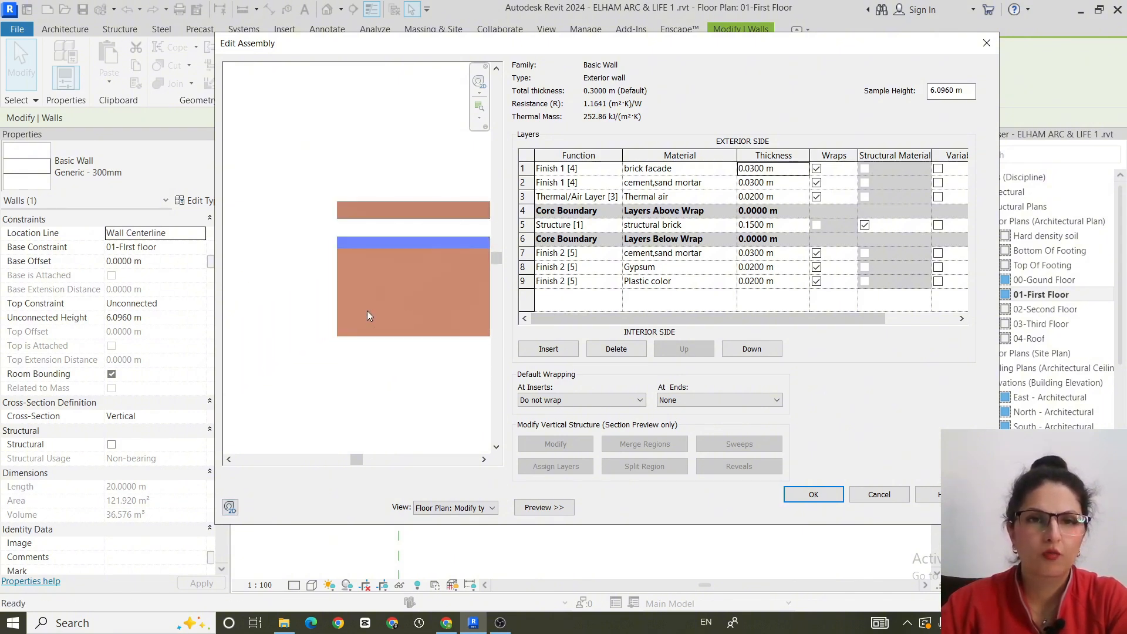
{"action": "middle_click_drag", "start_coordinate": [384, 312], "coordinate": [333, 309]}
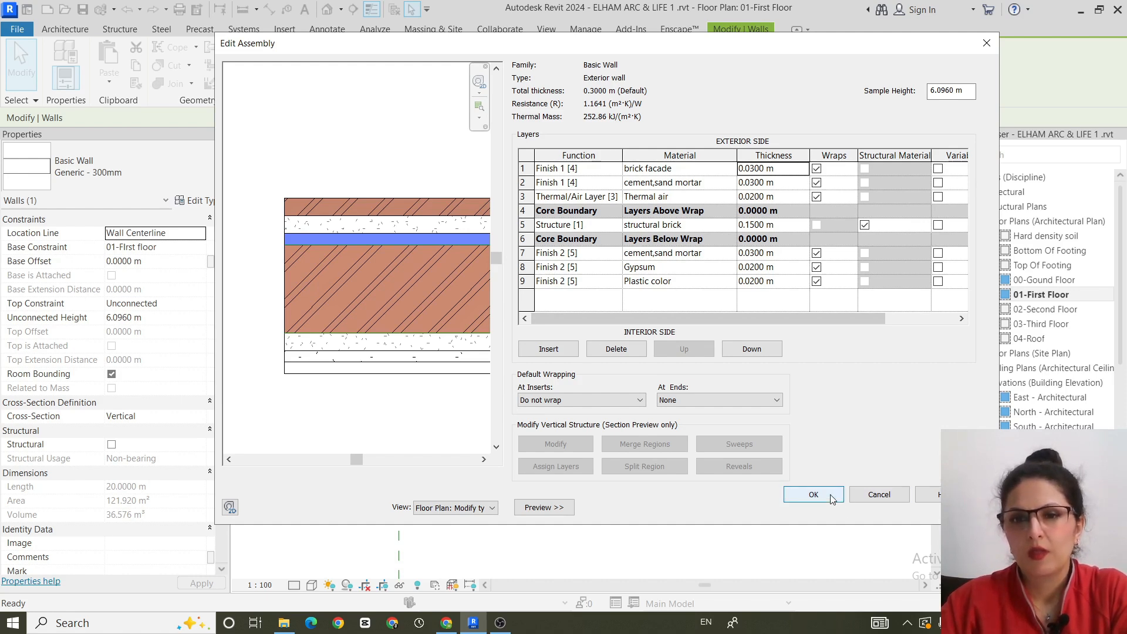
{"action": "left_click", "coordinate": [814, 495]}
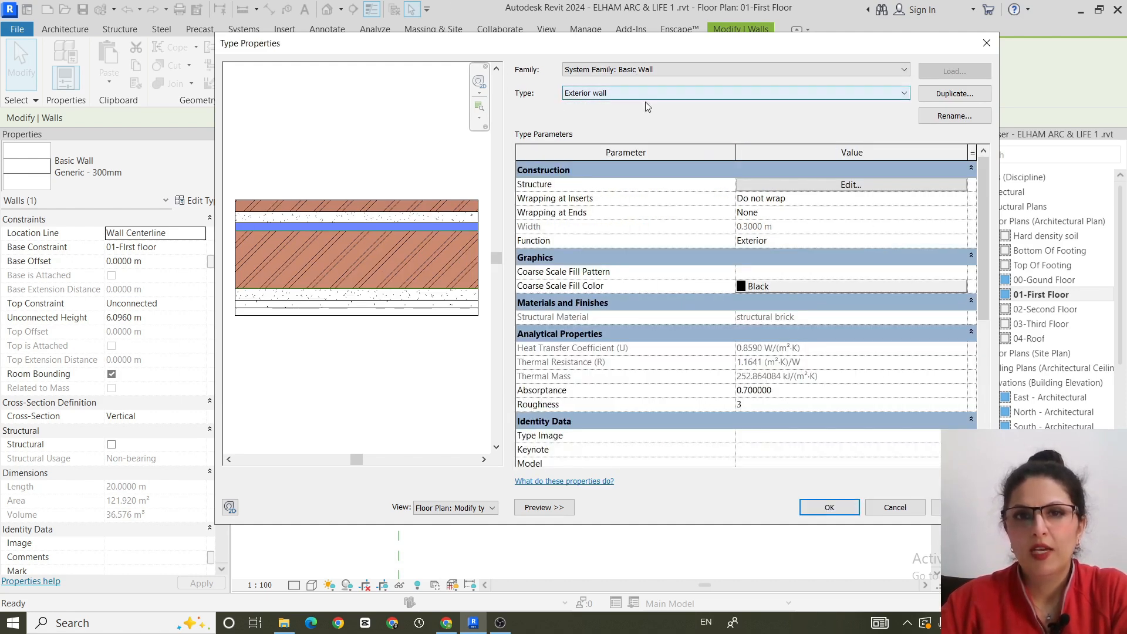
{"action": "left_click", "coordinate": [819, 505]}
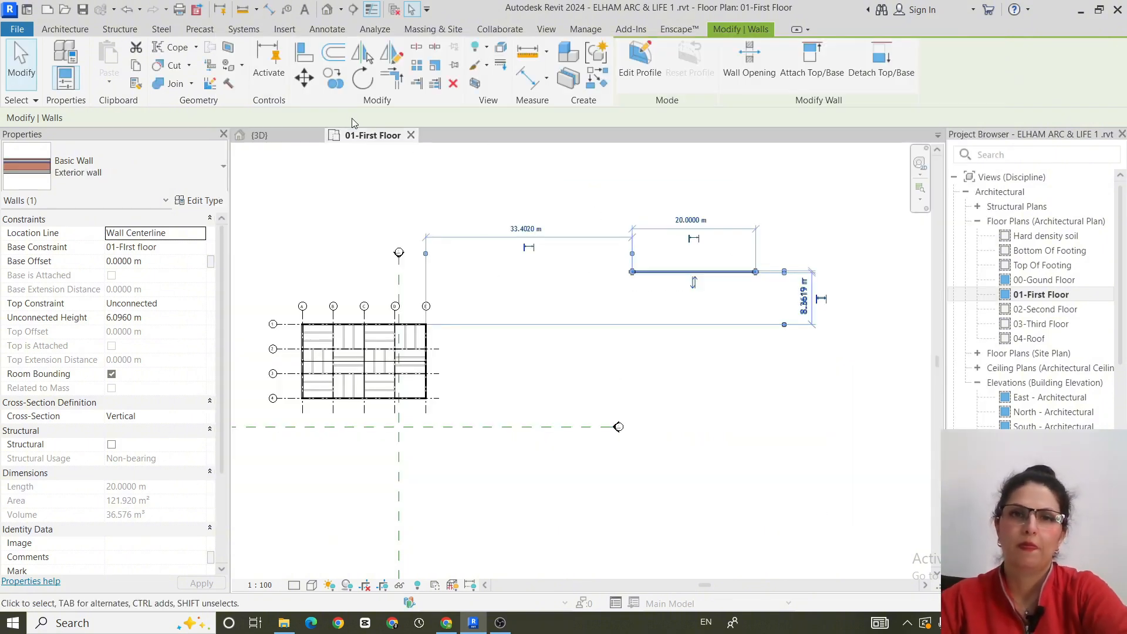
{"action": "left_click", "coordinate": [728, 444]}
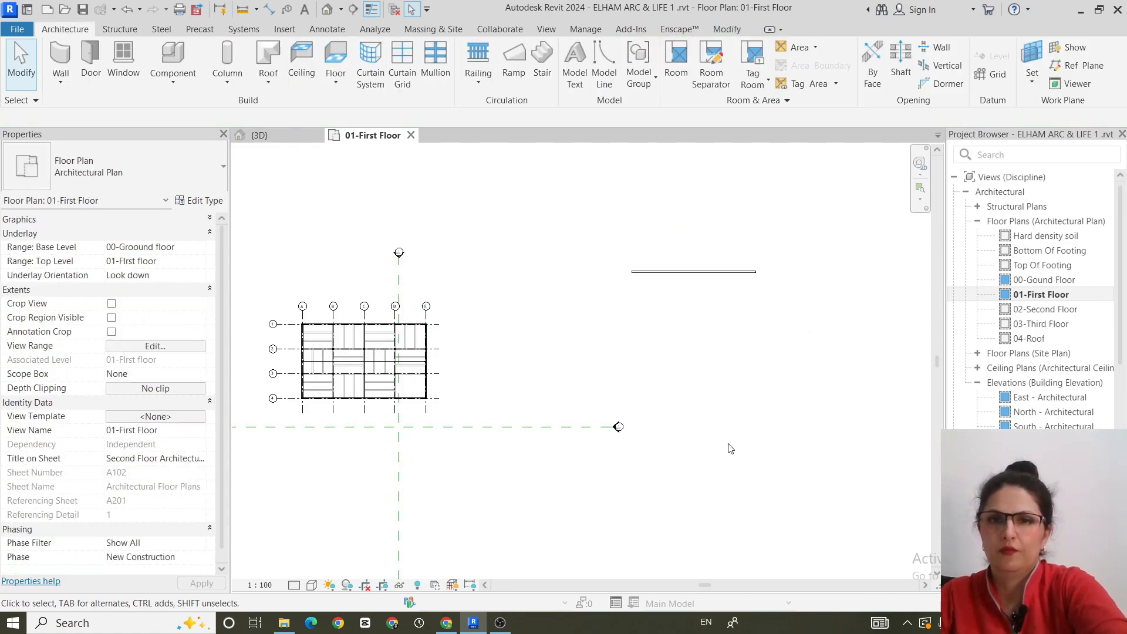
- Examine the standalone exterior wall beside the building up close in the 3D view
{"action": "left_click", "coordinate": [258, 135]}
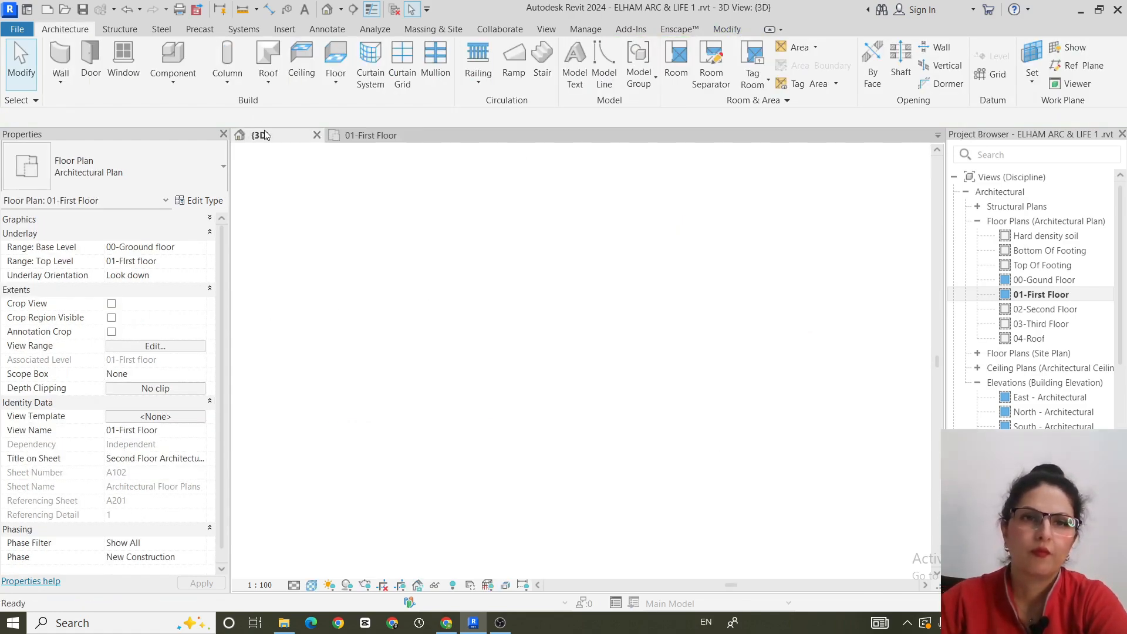
{"action": "middle_click_drag", "start_coordinate": [850, 389], "coordinate": [680, 425], "text": "shift"}
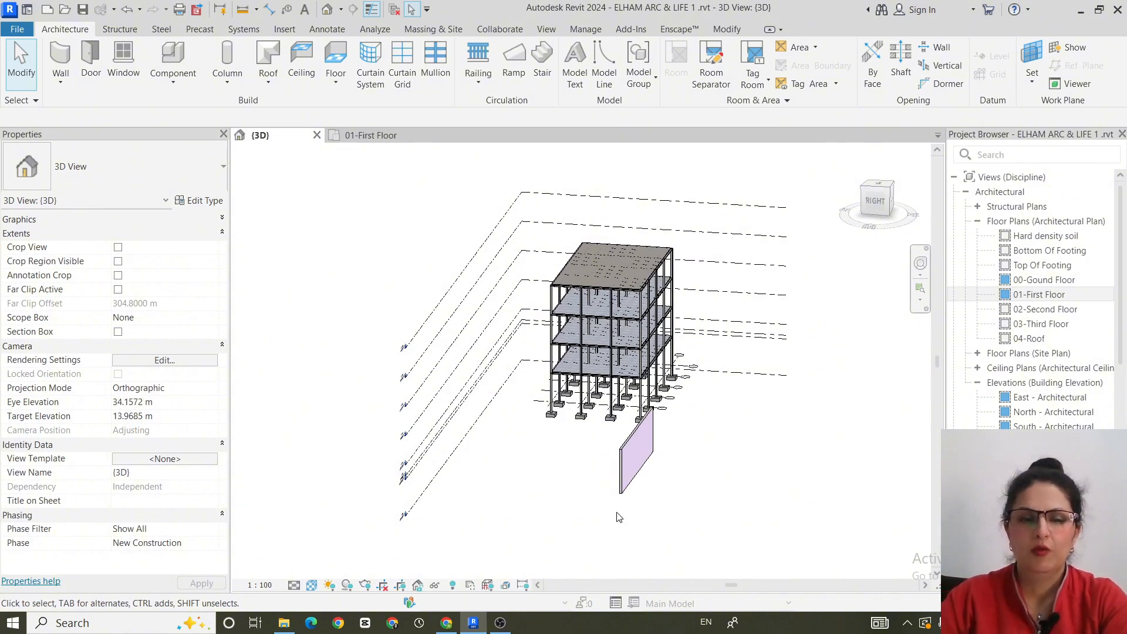
{"action": "scroll", "coordinate": [619, 517], "scroll_direction": "up", "scroll_amount": 1}
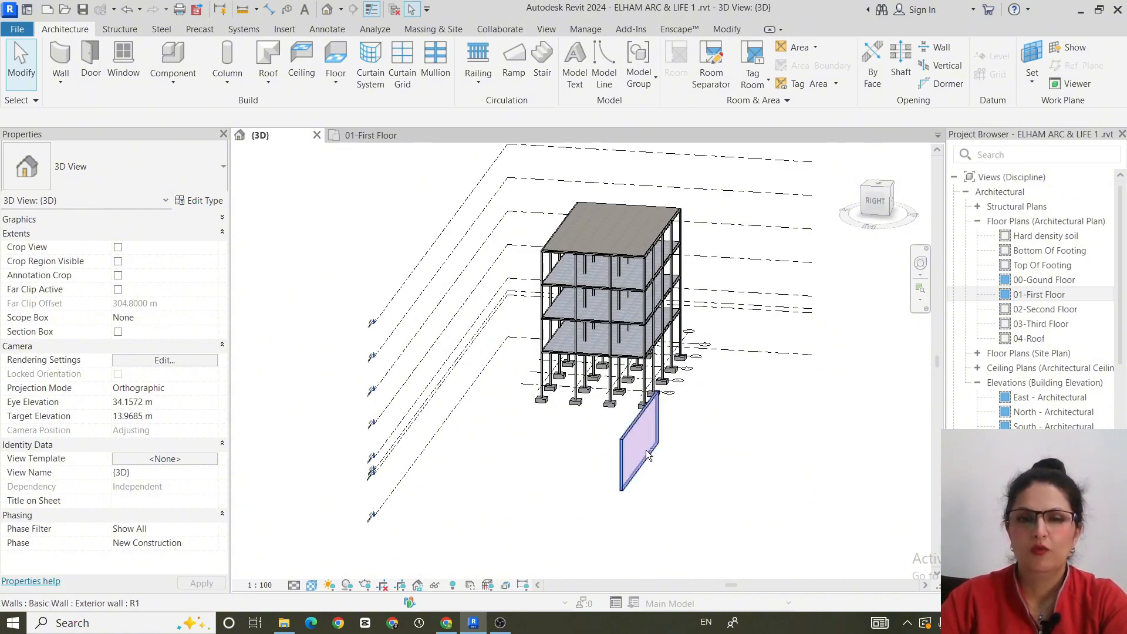
{"action": "scroll", "coordinate": [620, 479], "scroll_direction": "up", "scroll_amount": 5}
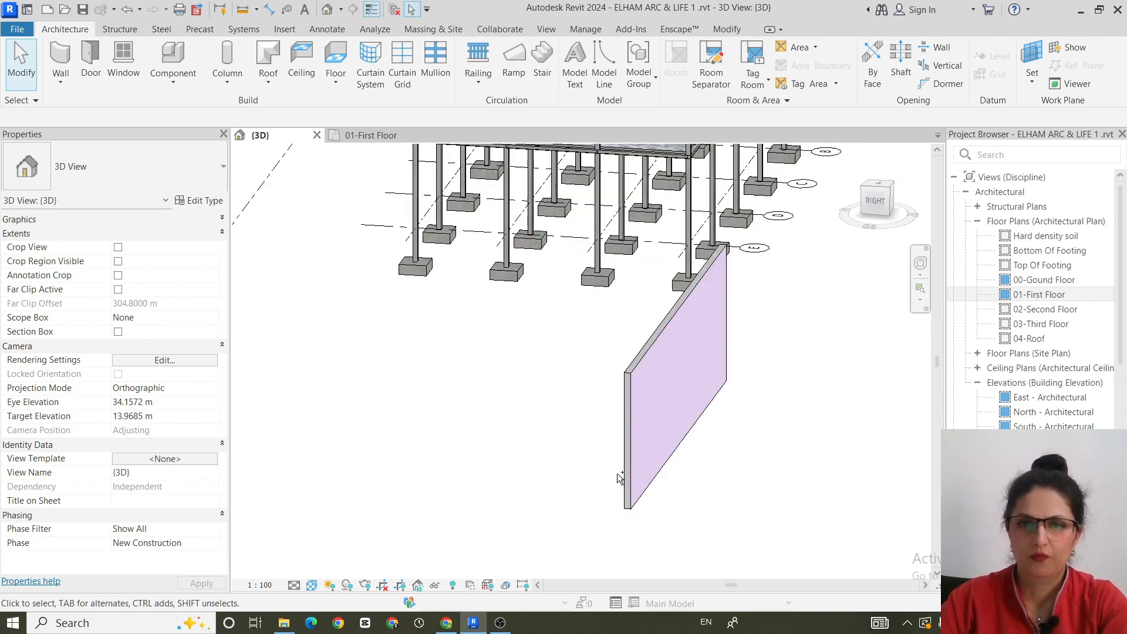
{"action": "scroll", "coordinate": [636, 474], "scroll_direction": "up", "scroll_amount": 1}
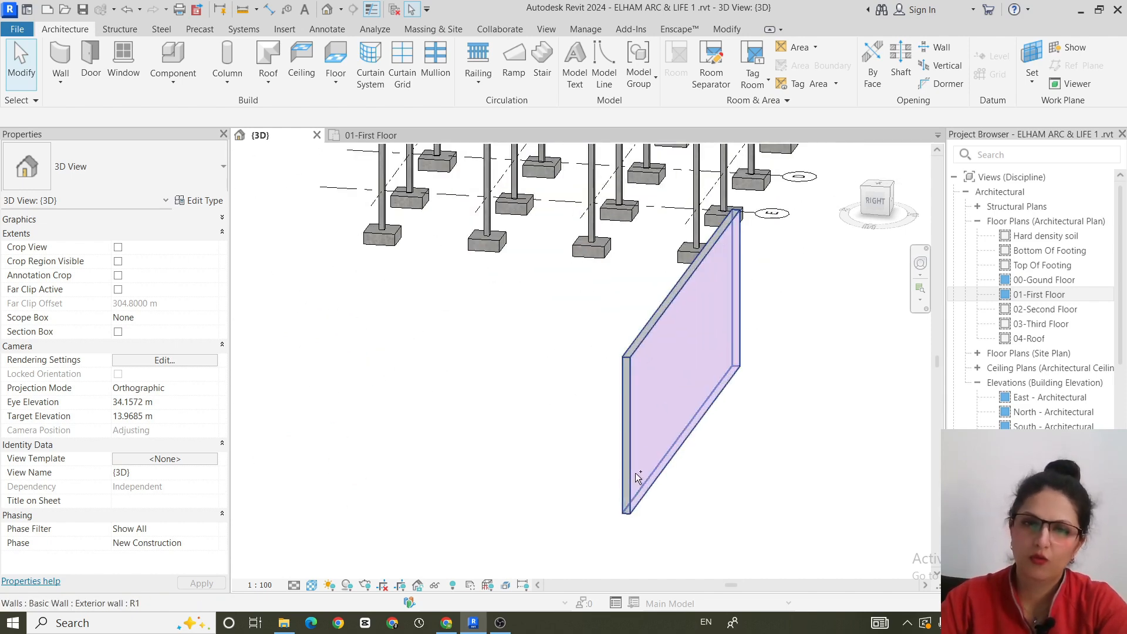
{"action": "scroll", "coordinate": [633, 470], "scroll_direction": "up", "scroll_amount": 1}
{"action": "scroll", "coordinate": [632, 470], "scroll_direction": "up", "scroll_amount": 2}
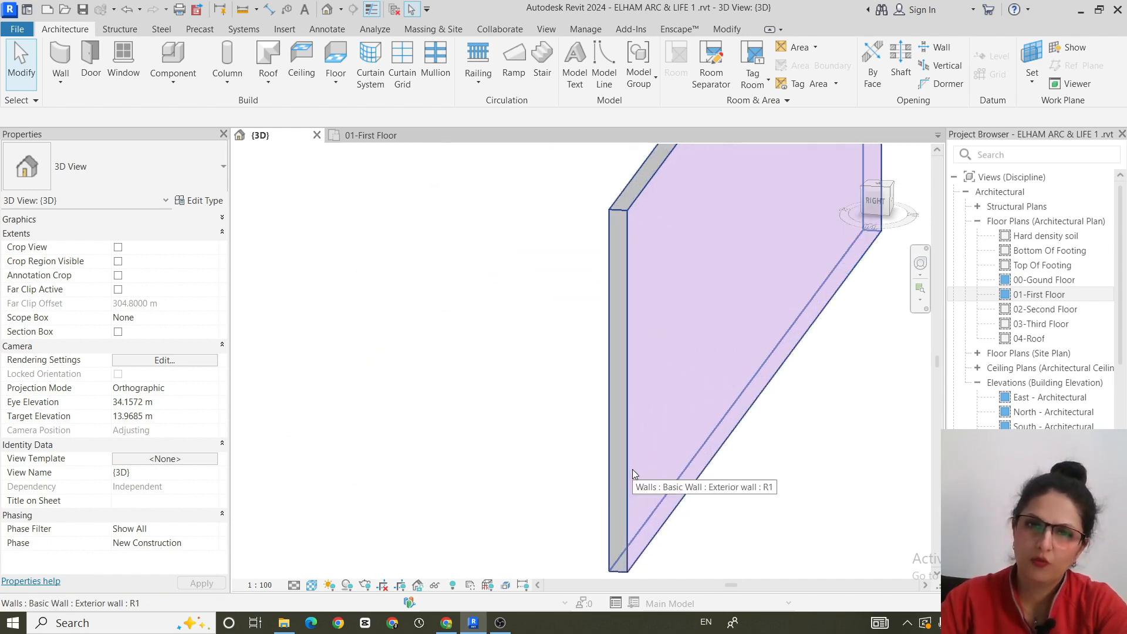
{"action": "mouse_move", "coordinate": [700, 472]}
{"action": "middle_mouse_down"}
{"action": "mouse_move", "coordinate": [618, 538]}
{"action": "mouse_move", "coordinate": [620, 404]}
{"action": "mouse_move", "coordinate": [697, 417]}
{"action": "mouse_move", "coordinate": [393, 415]}
{"action": "mouse_move", "coordinate": [724, 424]}
{"action": "mouse_move", "coordinate": [709, 498]}
{"action": "mouse_move", "coordinate": [710, 456]}
{"action": "mouse_move", "coordinate": [732, 458]}
{"action": "mouse_move", "coordinate": [740, 485]}
{"action": "mouse_move", "coordinate": [714, 485]}
{"action": "mouse_move", "coordinate": [717, 467]}
{"action": "middle_mouse_up"}
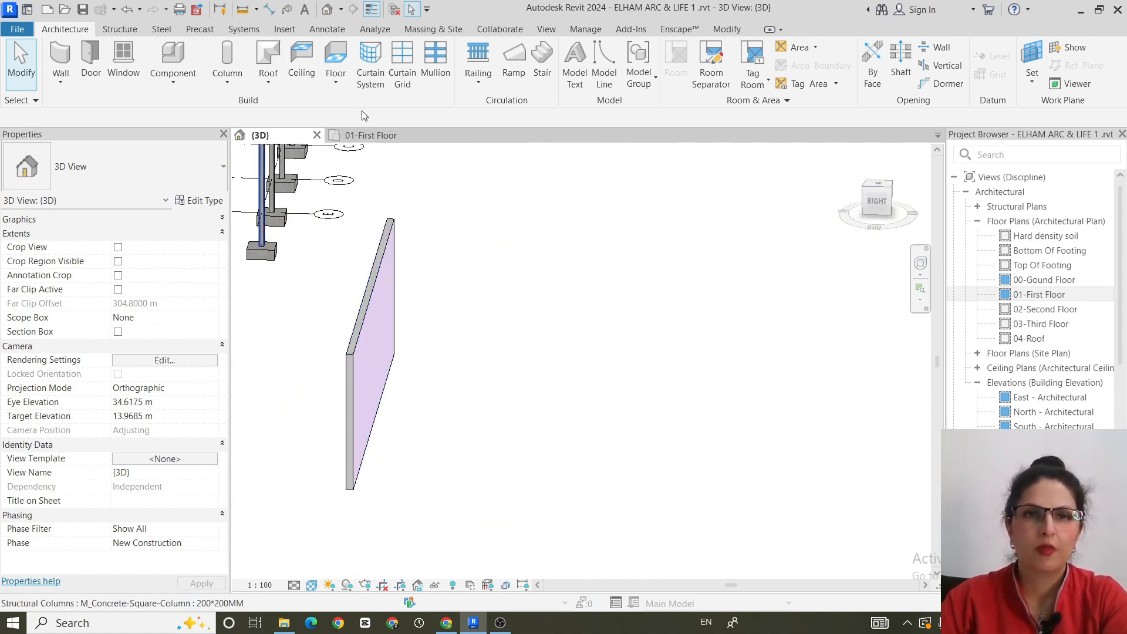
- Draw a vertical building section across the middle of the standalone wall in the 01-First Floor plan
{"action": "left_click", "coordinate": [371, 135]}
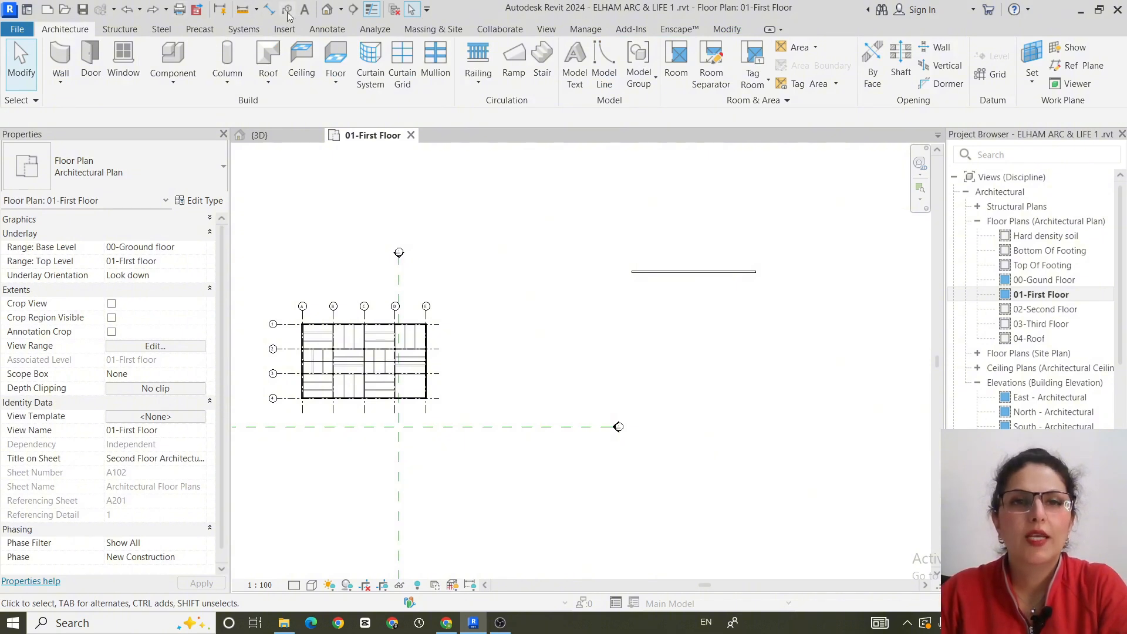
{"action": "left_click", "coordinate": [353, 9]}
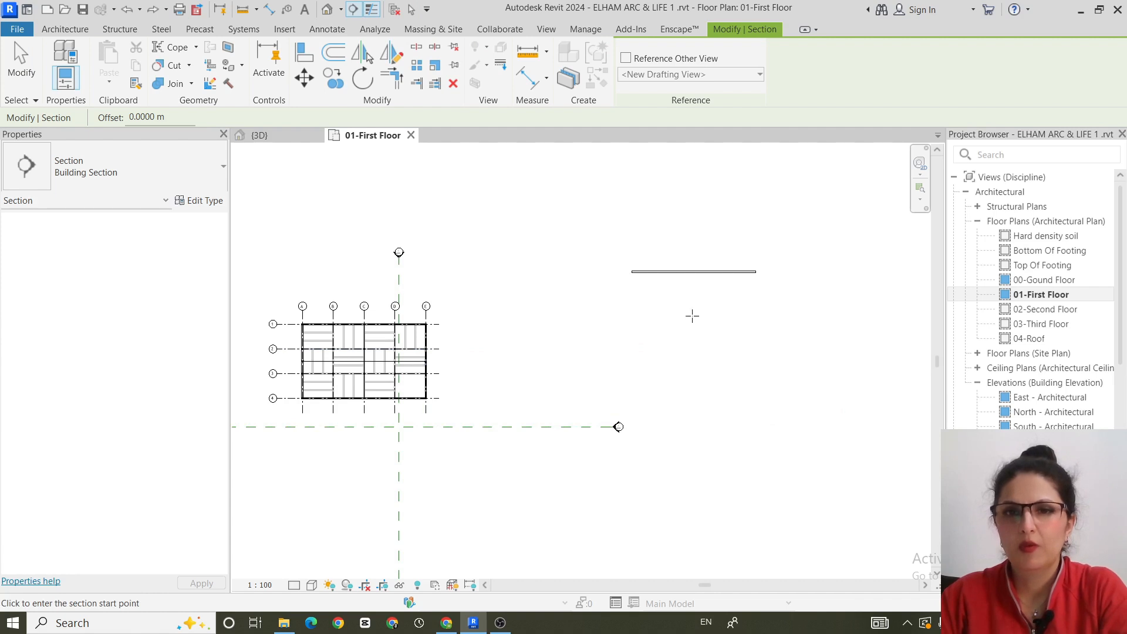
{"action": "left_click", "coordinate": [695, 320]}
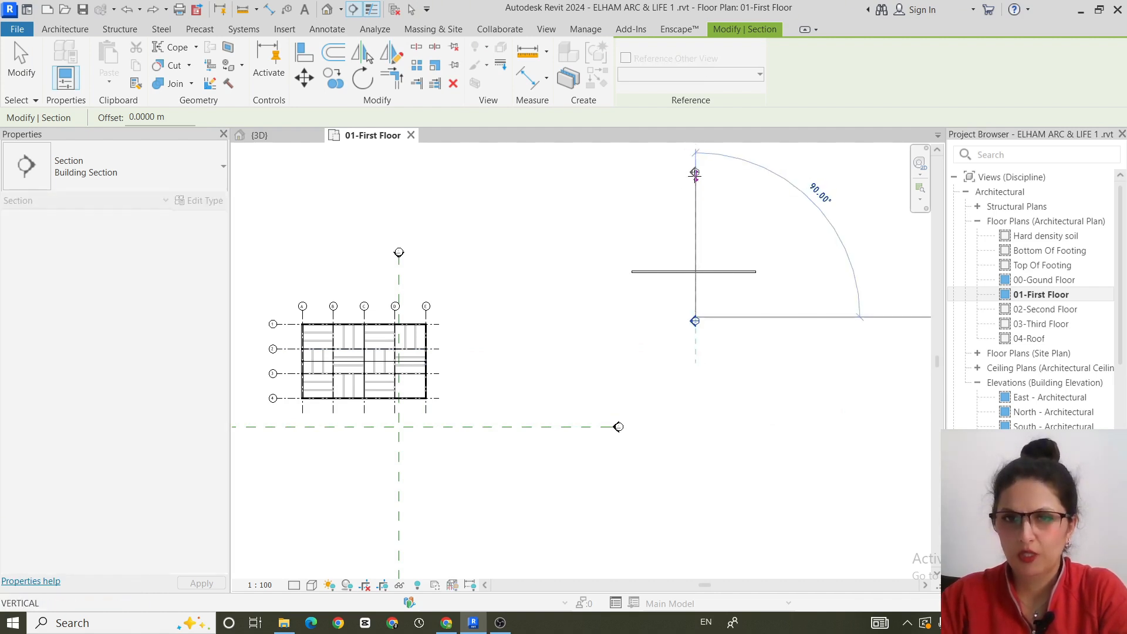
{"action": "left_click", "coordinate": [695, 174]}
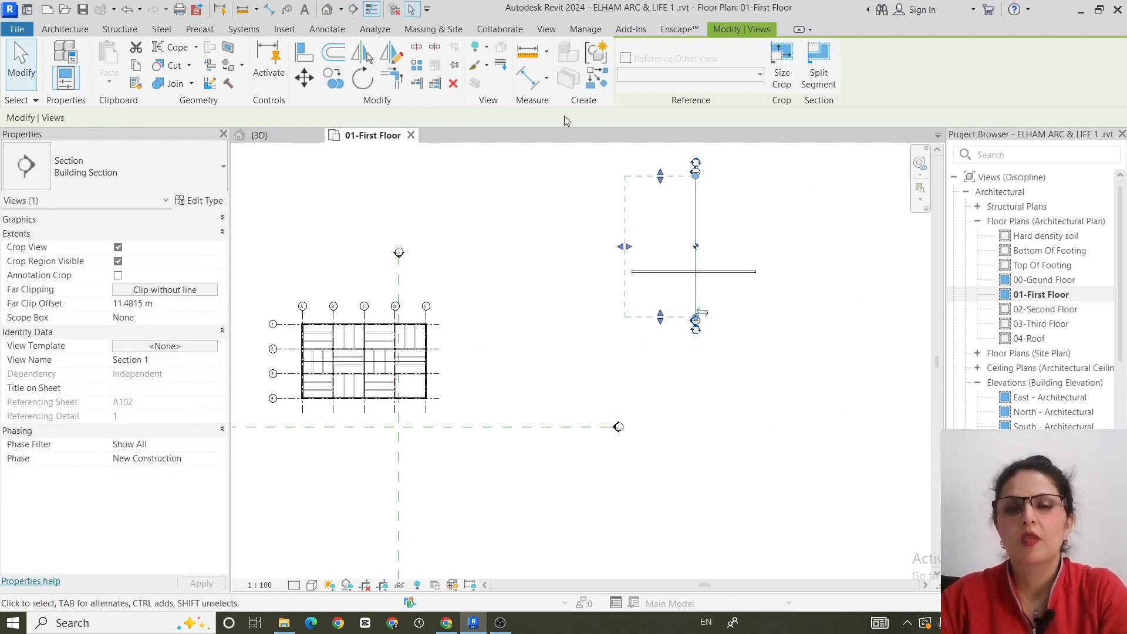
- Extend the section's far clip offset to about 18.8 m, past the wall's end, keeping its original viewing direction
{"action": "left_click_drag", "start_coordinate": [620, 248], "coordinate": [579, 272]}
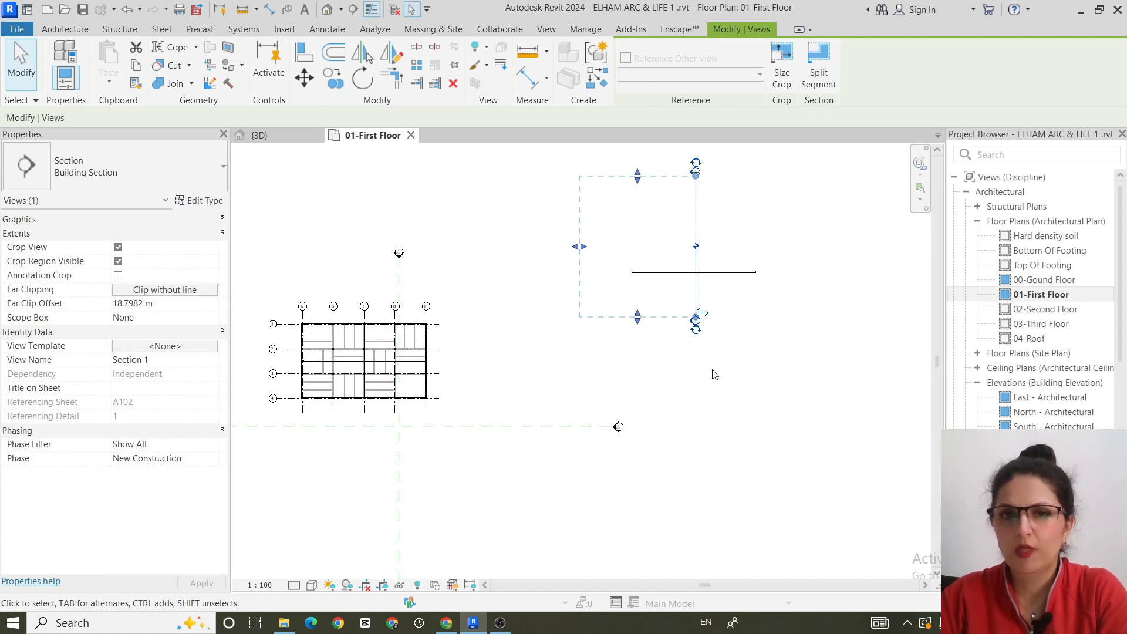
{"action": "left_click", "coordinate": [700, 317]}
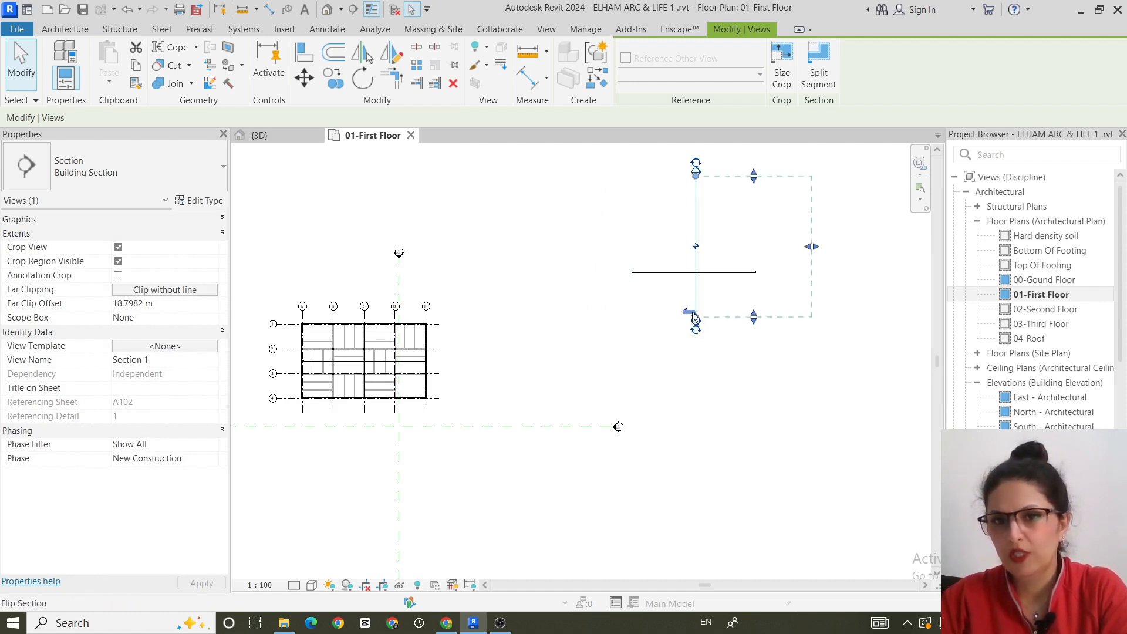
{"action": "left_click", "coordinate": [687, 316]}
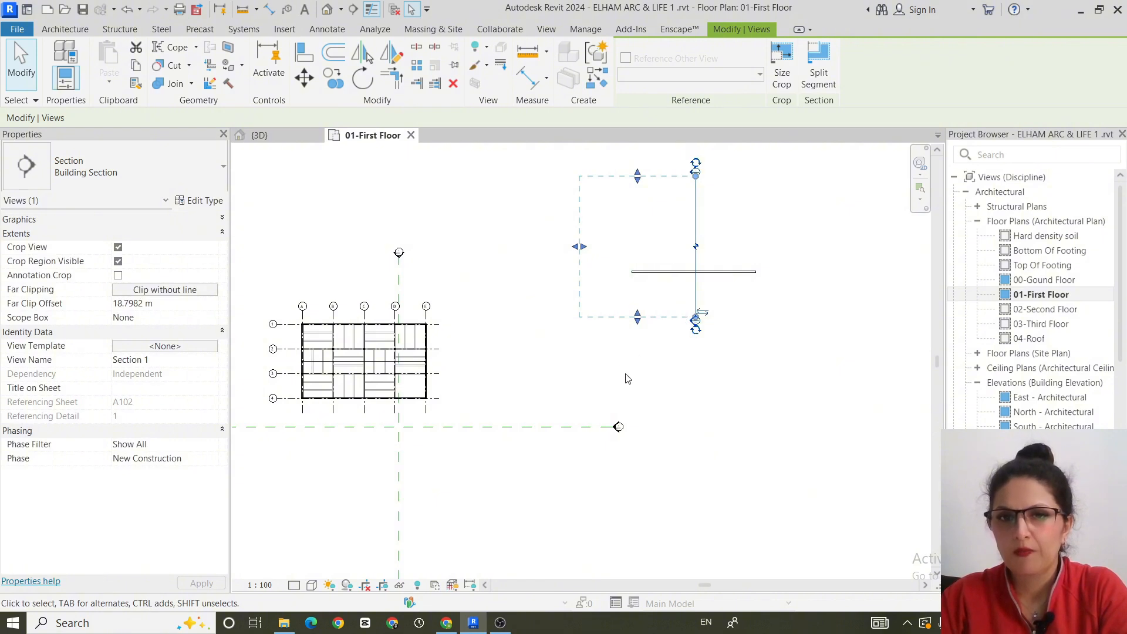
{"action": "left_click", "coordinate": [744, 423]}
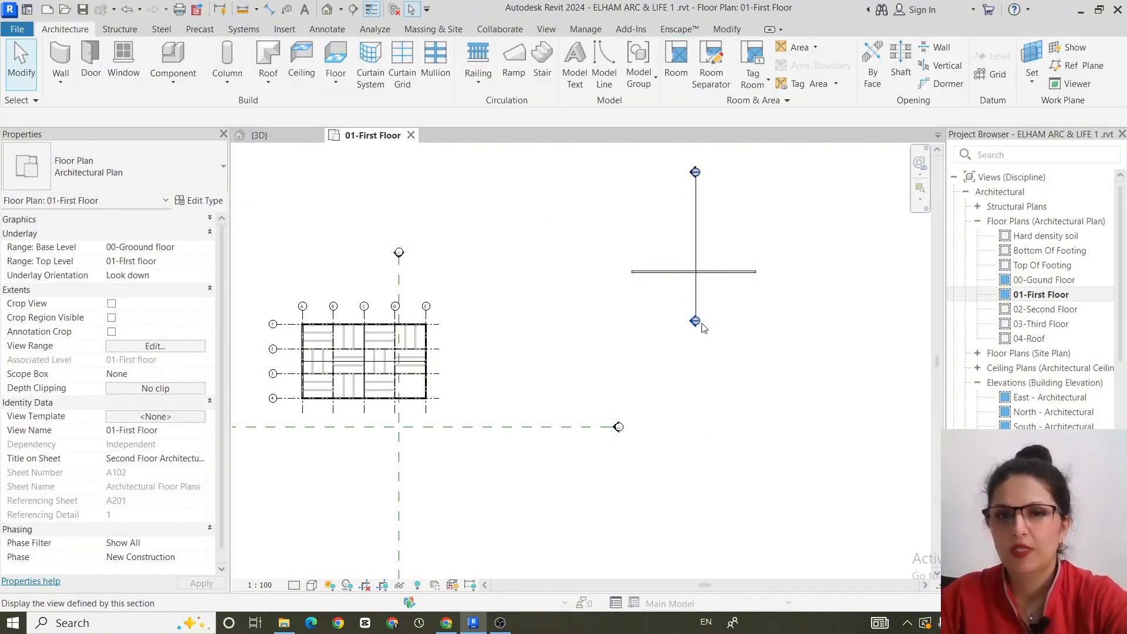
- Open the view of the new section through the wall and set its visual style to Realistic
{"action": "scroll", "coordinate": [695, 323], "scroll_direction": "up", "scroll_amount": 3}
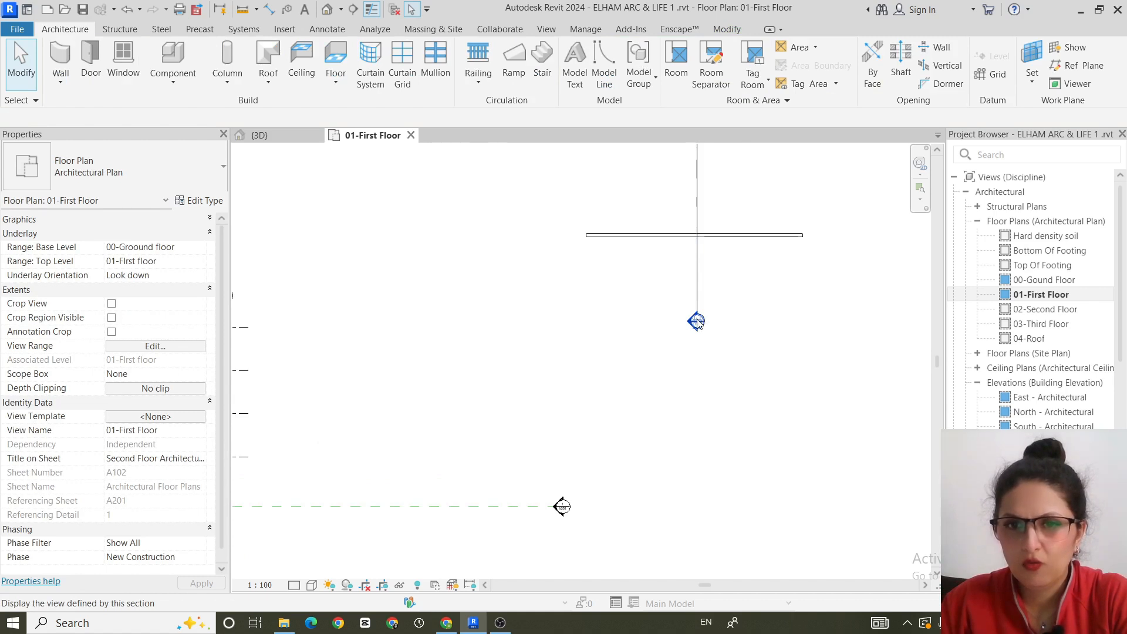
{"action": "double_click", "coordinate": [696, 321]}
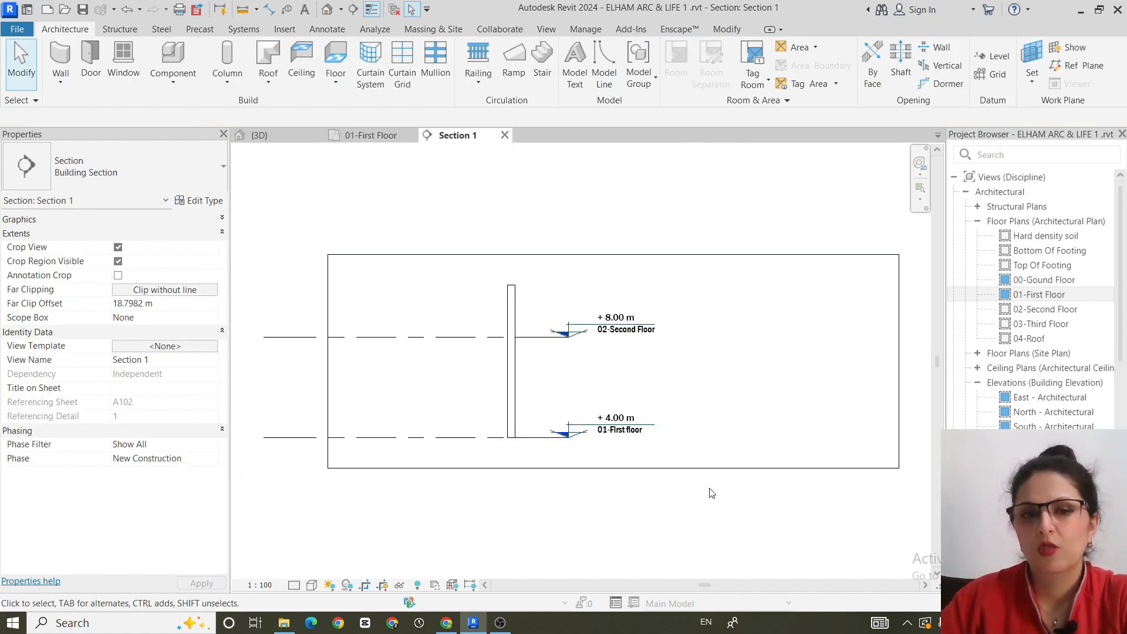
{"action": "scroll", "coordinate": [491, 474], "scroll_direction": "up", "scroll_amount": 3}
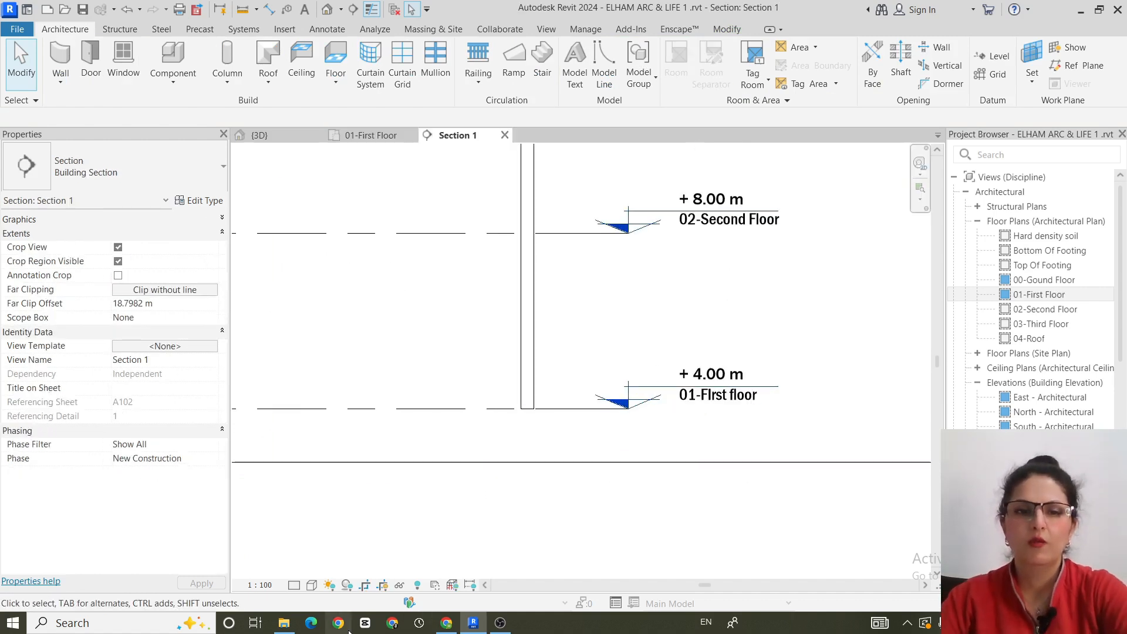
{"action": "left_click", "coordinate": [311, 586]}
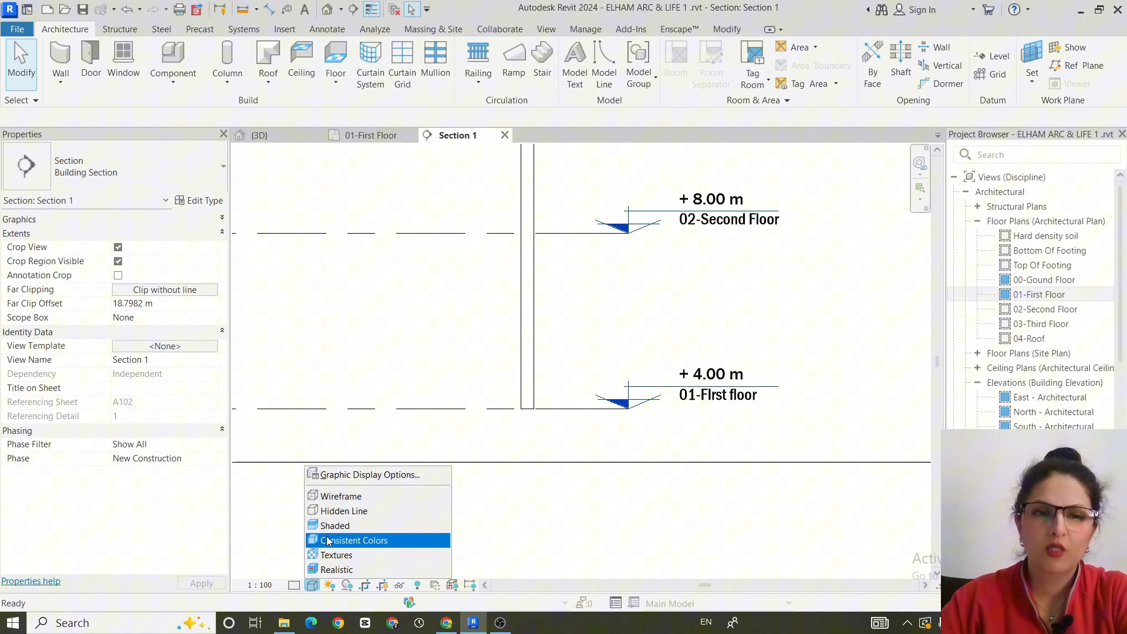
{"action": "left_click", "coordinate": [335, 570]}
- Set the section view's detail level to Medium and inspect the wall's material layers
{"action": "left_click", "coordinate": [294, 585]}
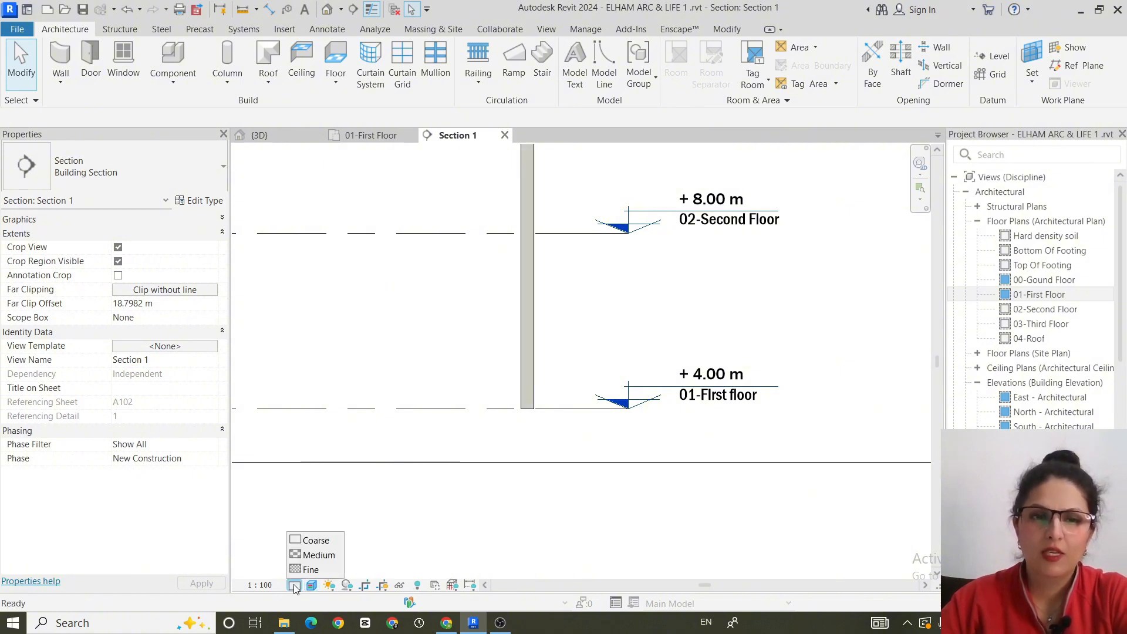
{"action": "left_click", "coordinate": [276, 557]}
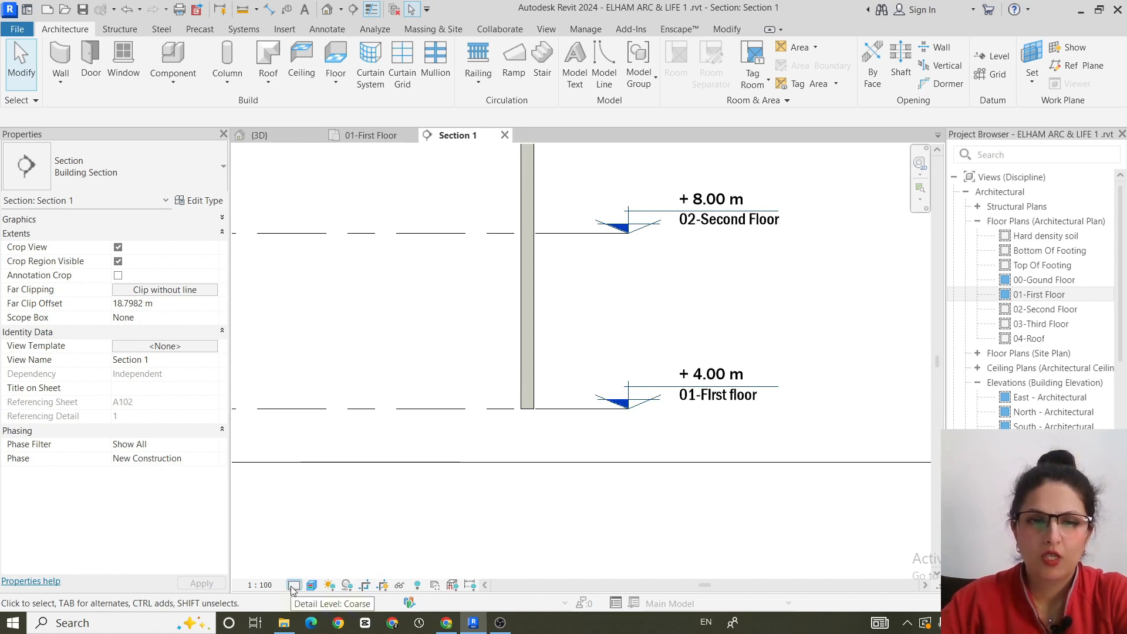
{"action": "left_click", "coordinate": [293, 586]}
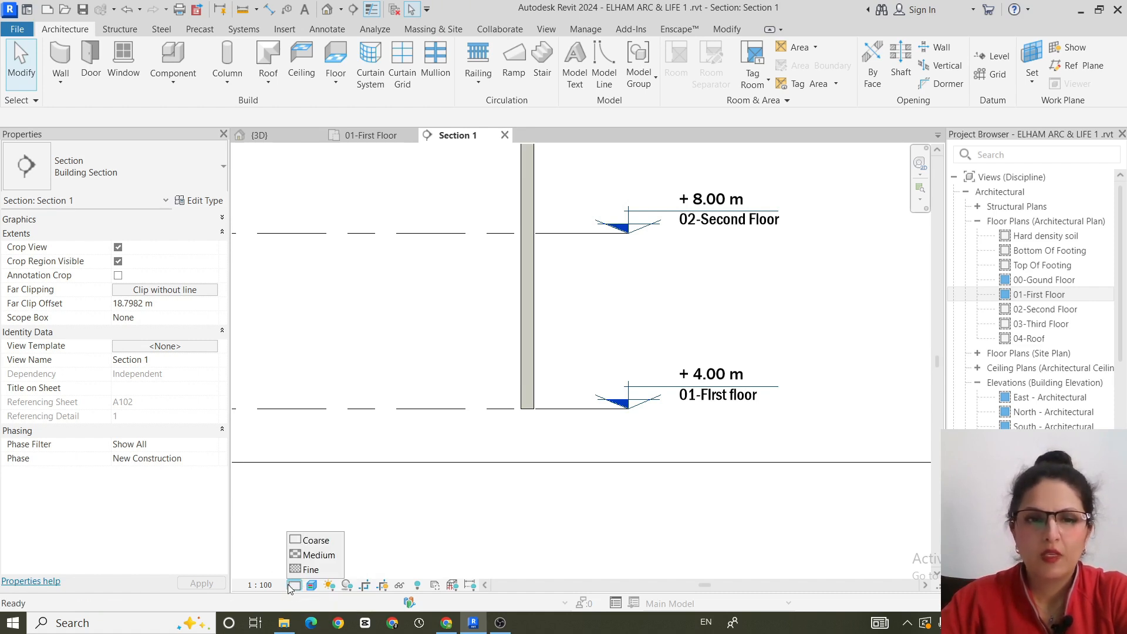
{"action": "left_click", "coordinate": [298, 560]}
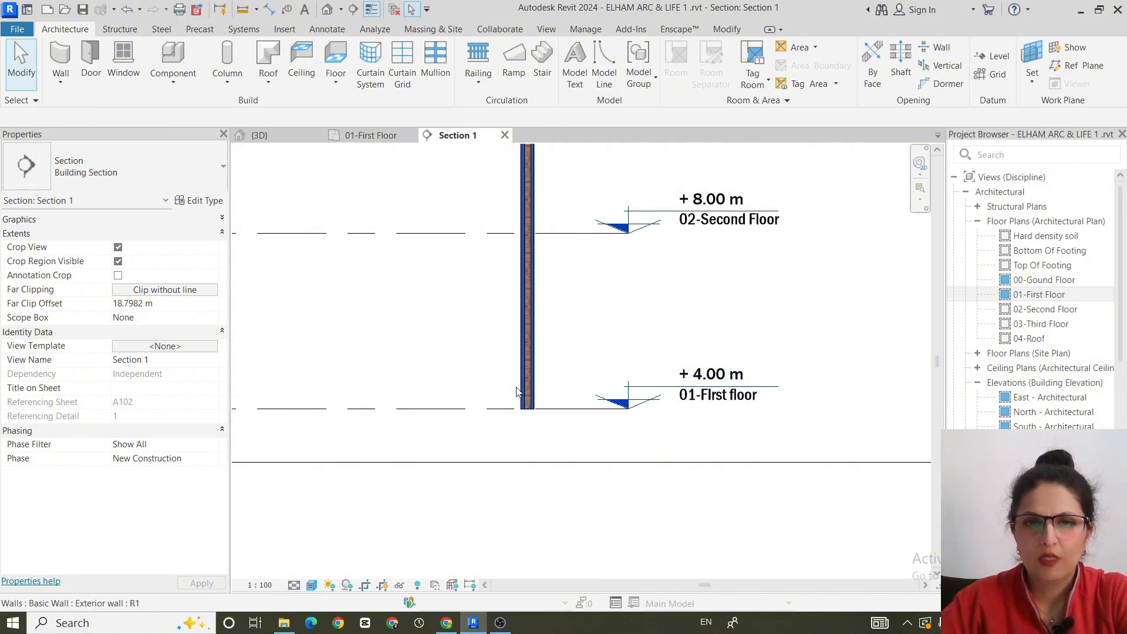
{"action": "scroll", "coordinate": [563, 377], "scroll_direction": "up", "scroll_amount": 2}
{"action": "scroll", "coordinate": [509, 377], "scroll_direction": "up", "scroll_amount": 5}
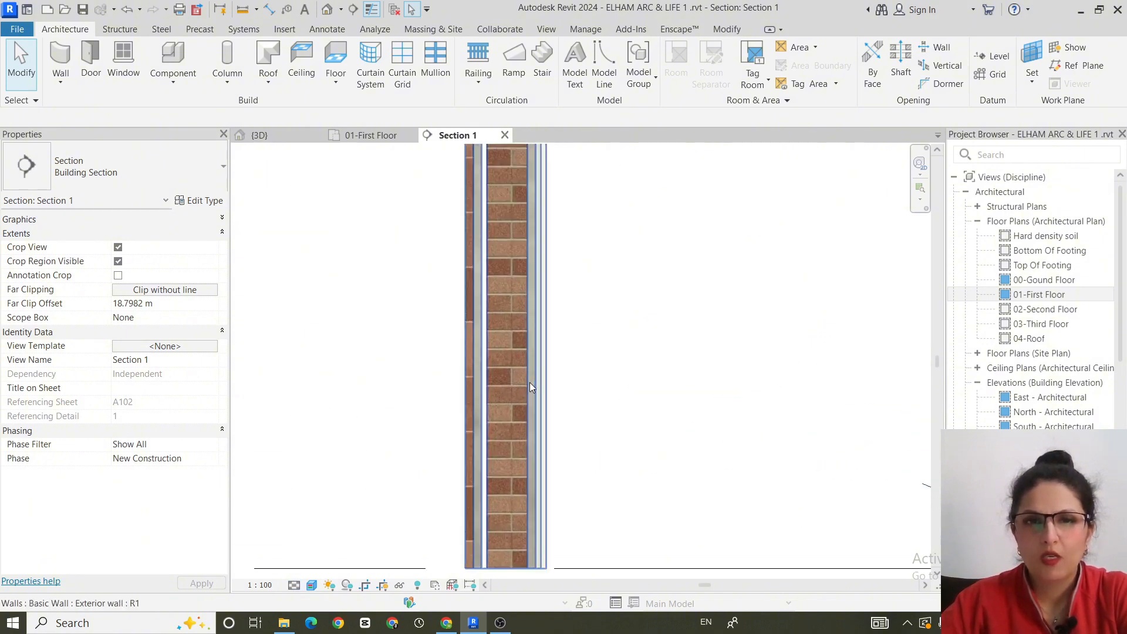
{"action": "middle_click_drag", "start_coordinate": [644, 442], "coordinate": [738, 433]}
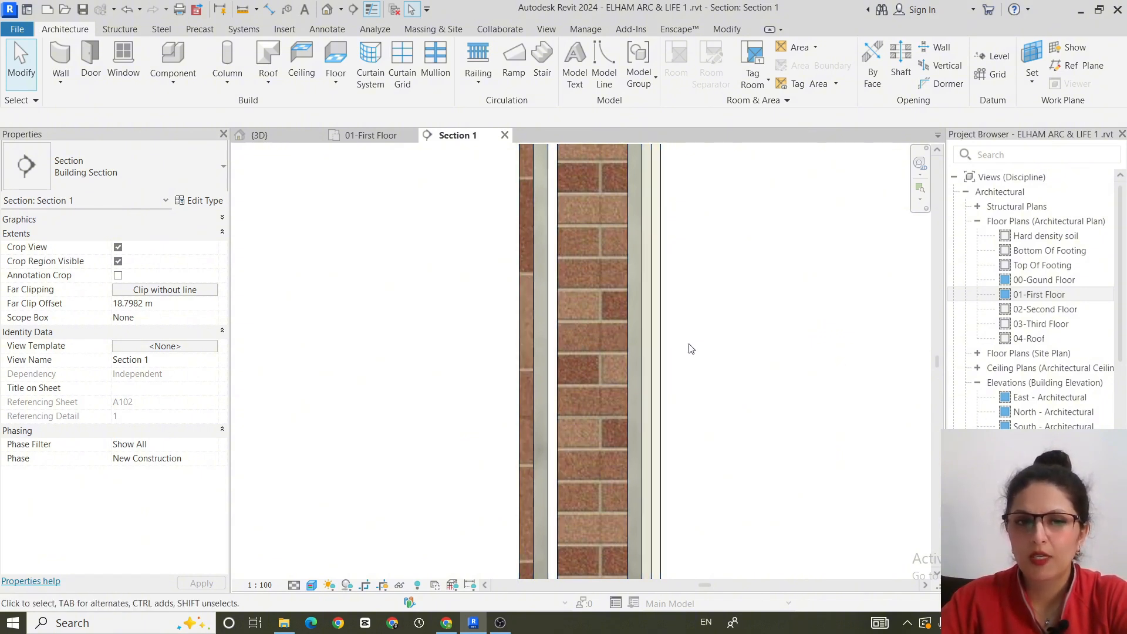
{"action": "scroll", "coordinate": [691, 349], "scroll_direction": "down", "scroll_amount": 3}
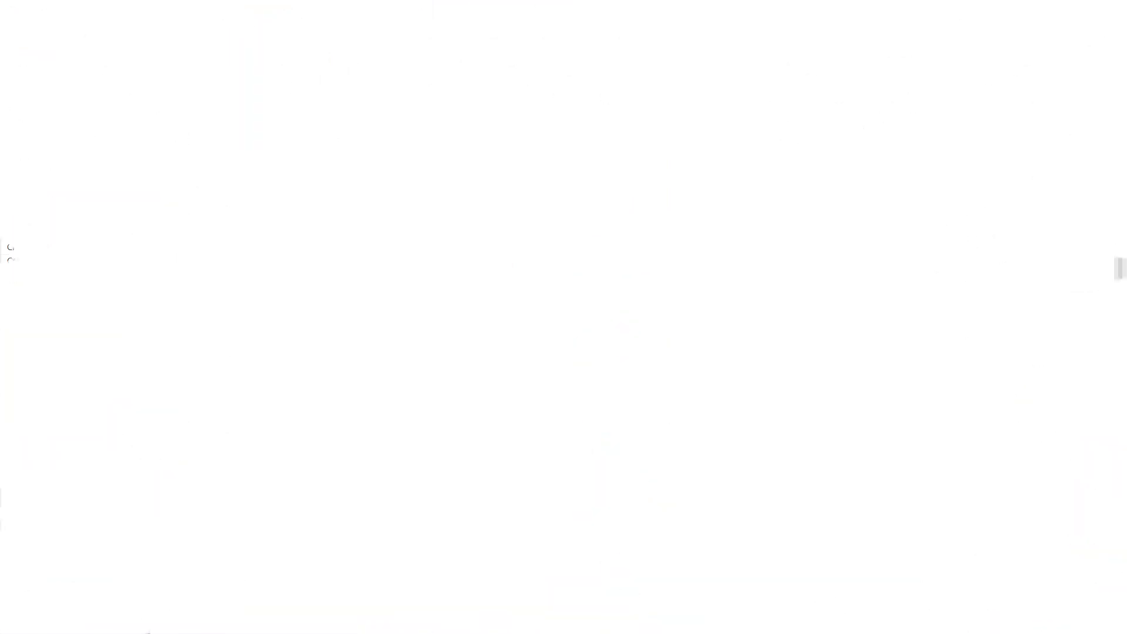